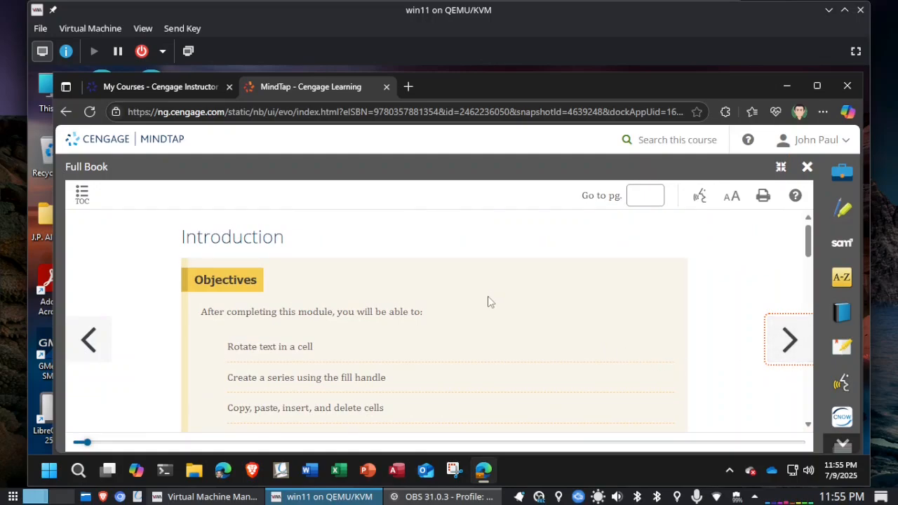
# Look through the module's list of objectives in the full book and close the book
pyautogui.scroll(-6, 490, 300)
pyautogui.scroll(-4, 489, 300)
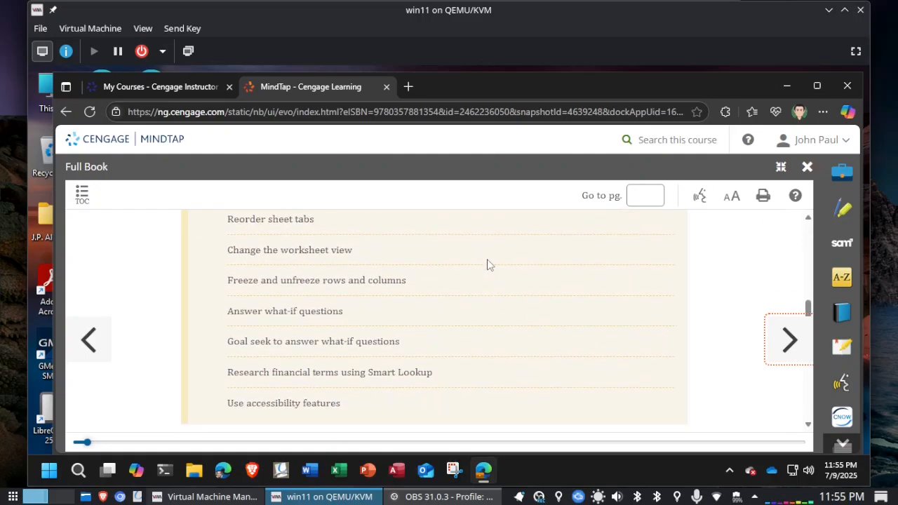
pyautogui.click(806, 169)
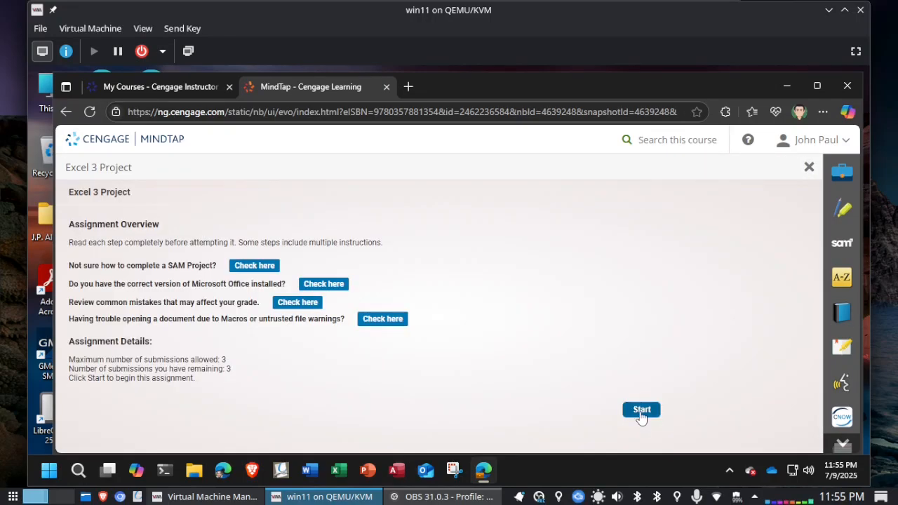
# Start the Excel 3 Project assignment and download its instruction document and start workbook
pyautogui.click(644, 411)
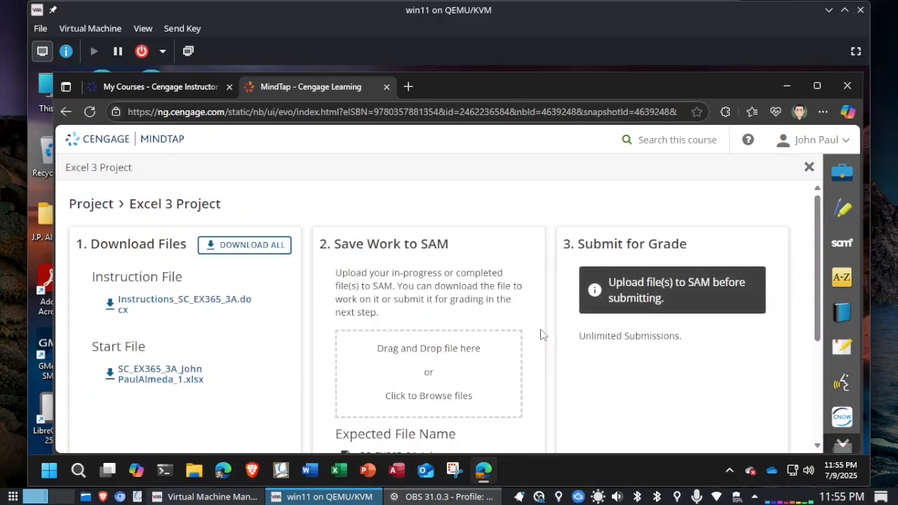
pyautogui.click(193, 307)
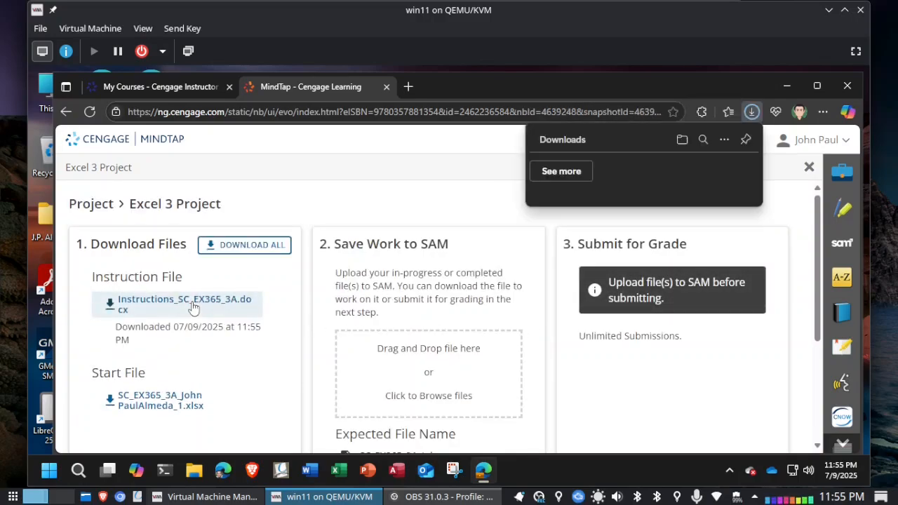
pyautogui.click(150, 400)
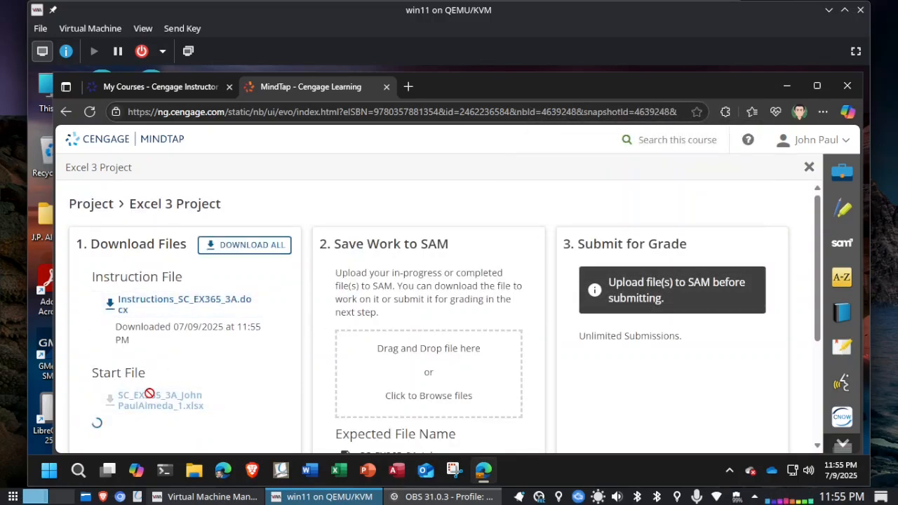
# Switch to File Explorer and make a copy of the SC_EX365_3A start workbook in the Downloads folder
pyautogui.click(787, 85)
pyautogui.click(194, 471)
pyautogui.click(251, 300)
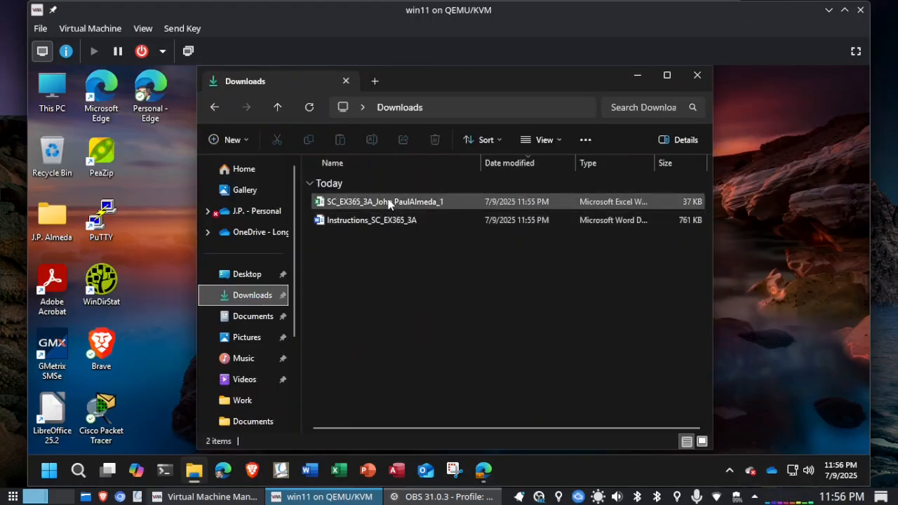
pyautogui.click(389, 203)
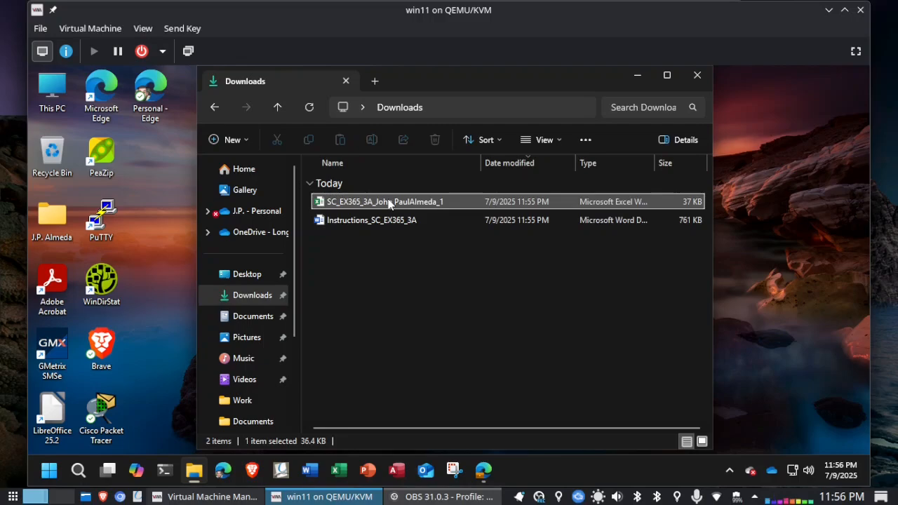
pyautogui.rightClick(390, 204)
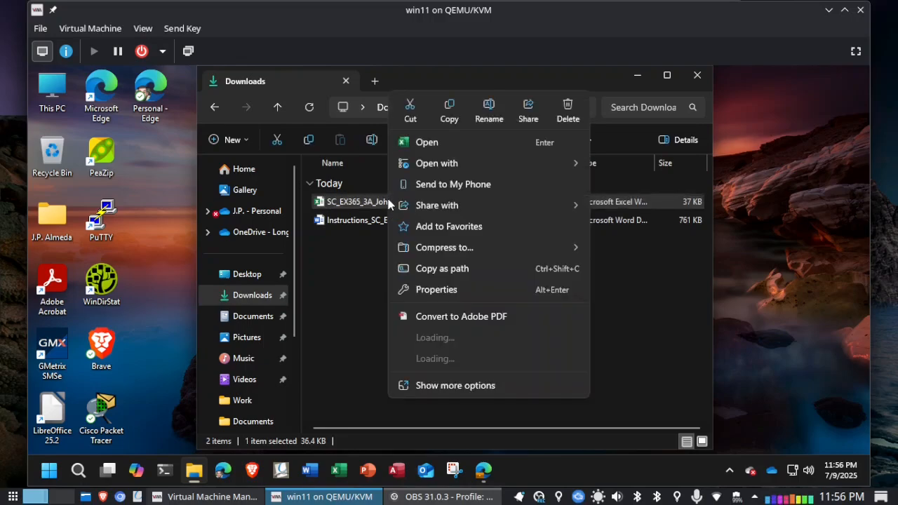
pyautogui.click(453, 124)
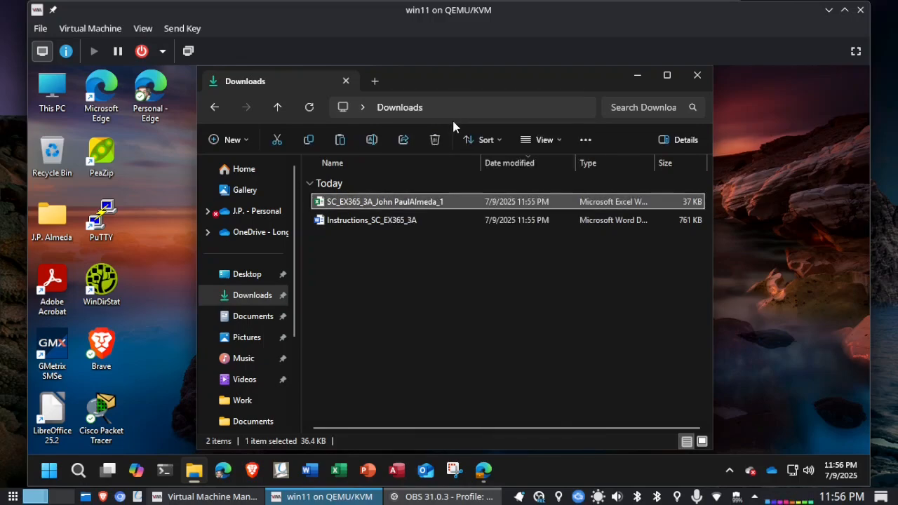
pyautogui.click(442, 318)
pyautogui.rightClick(442, 319)
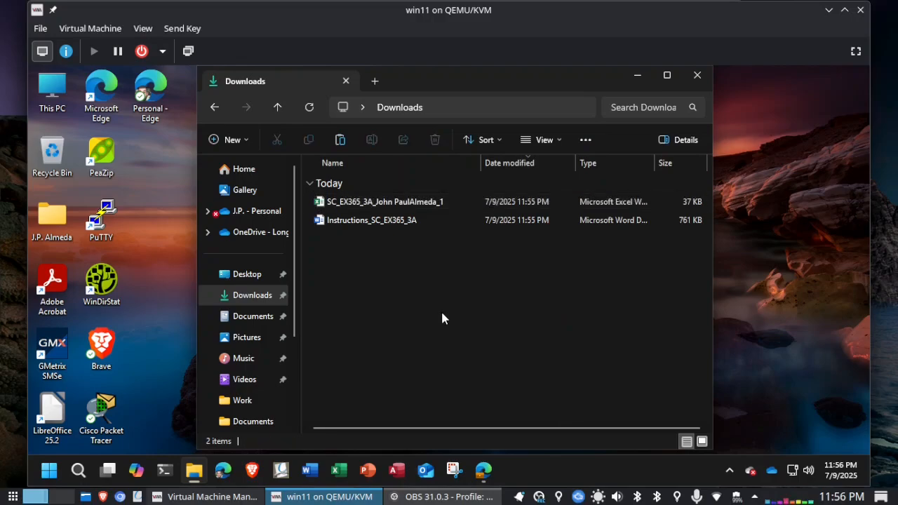
pyautogui.click(463, 334)
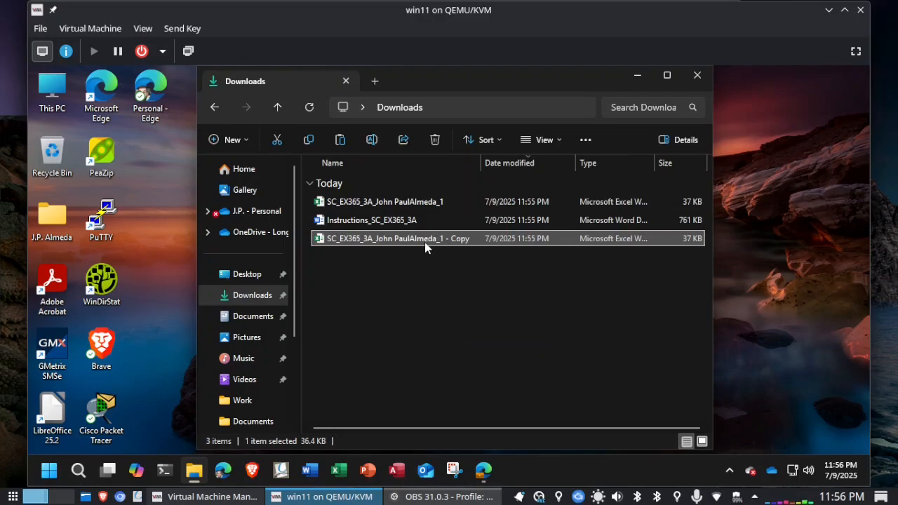
# Rename the copied workbook so that its file name ends in _2
pyautogui.rightClick(425, 242)
pyautogui.click(519, 118)
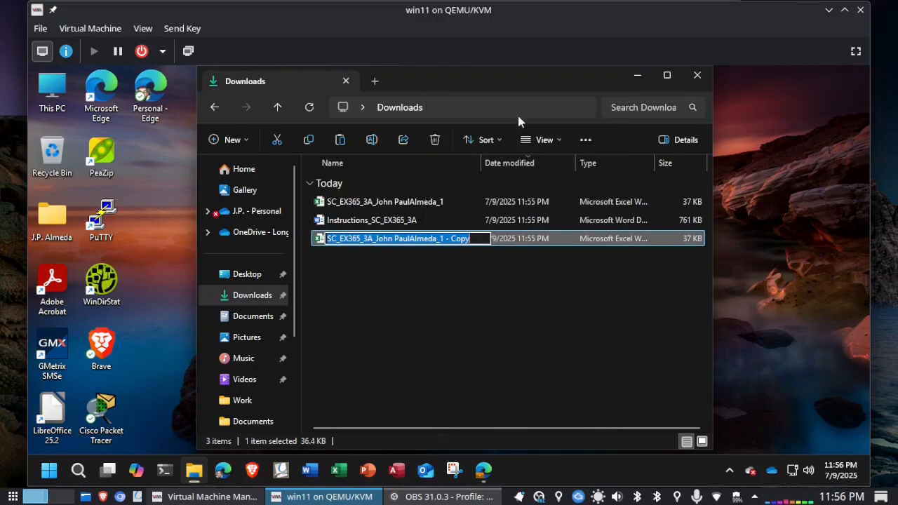
pyautogui.press('End')
pyautogui.press('BackSpace')
pyautogui.press('BackSpace')
pyautogui.press('BackSpace')
pyautogui.press('BackSpace')
pyautogui.press('BackSpace')
pyautogui.press('BackSpace')
pyautogui.press('BackSpace')
pyautogui.press('BackSpace')
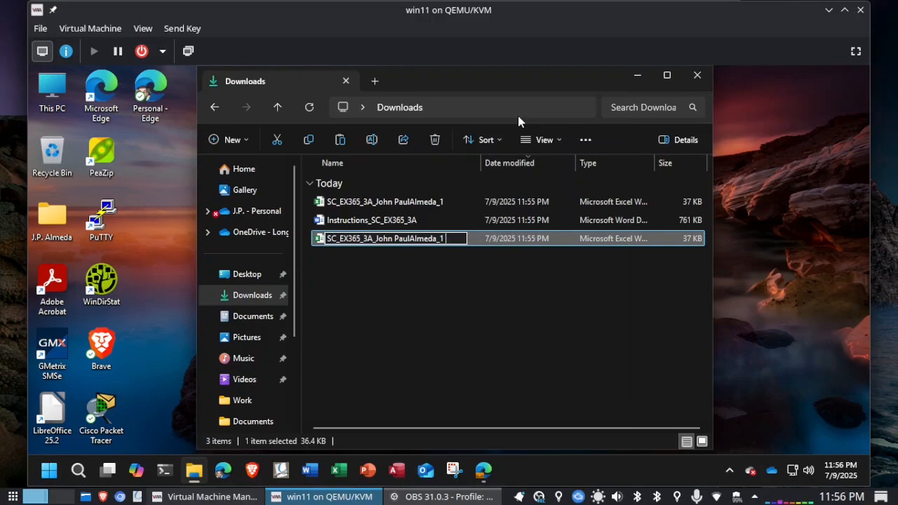
pyautogui.write('2')
pyautogui.press('Return')
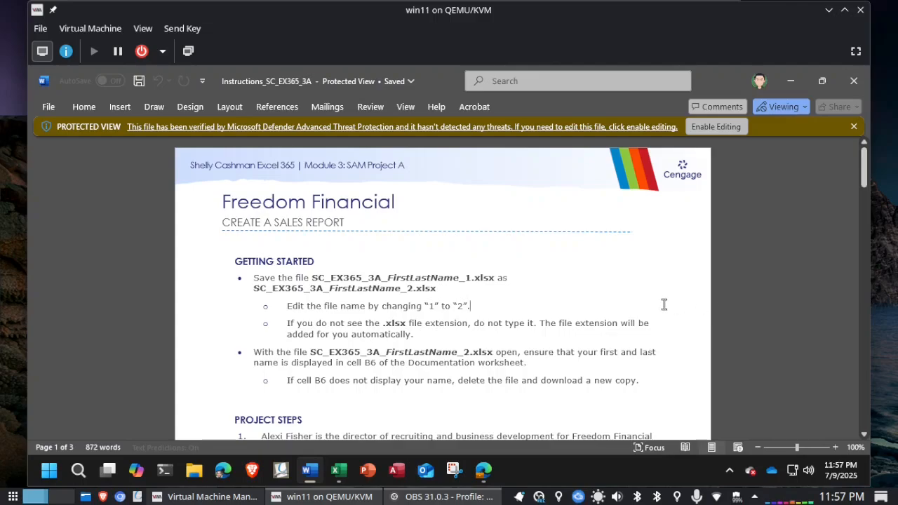
# Read the first project step, switch to the workbook in Excel and enable editing on the Sales worksheet
pyautogui.scroll(-5, 663, 304)
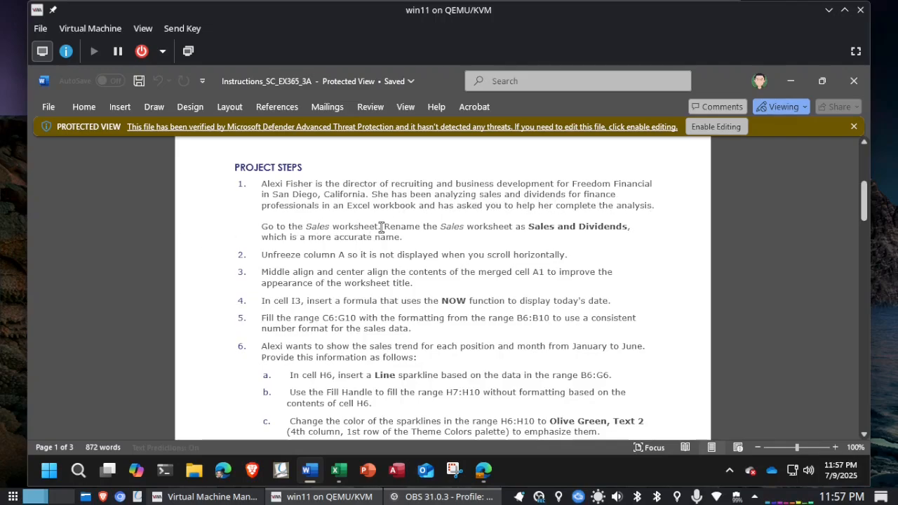
pyautogui.click(343, 472)
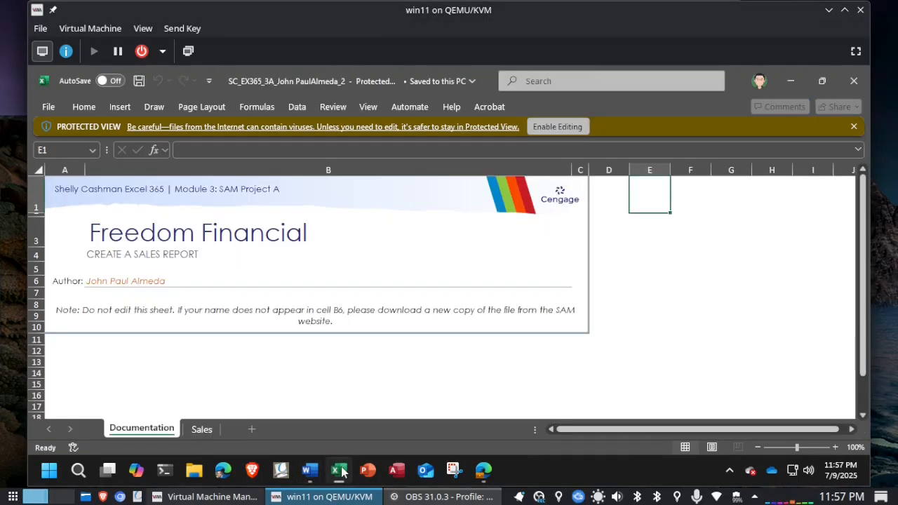
pyautogui.click(201, 429)
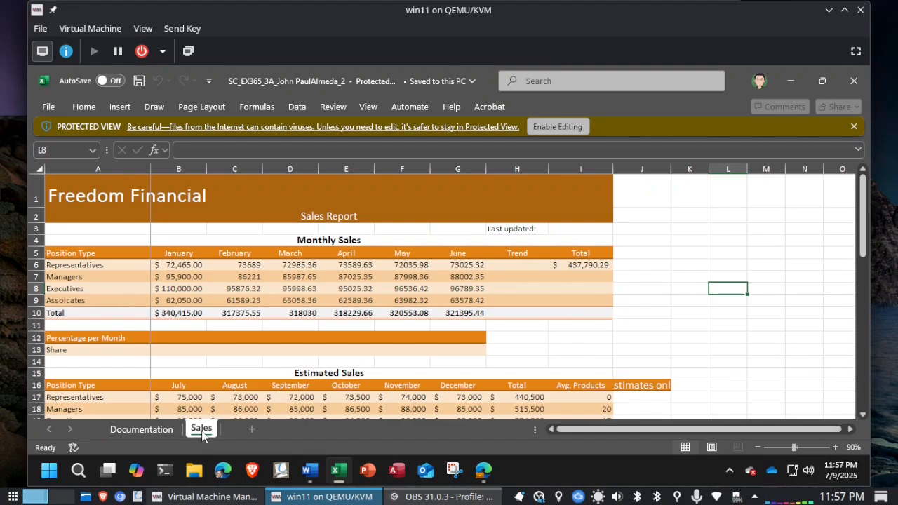
pyautogui.click(574, 126)
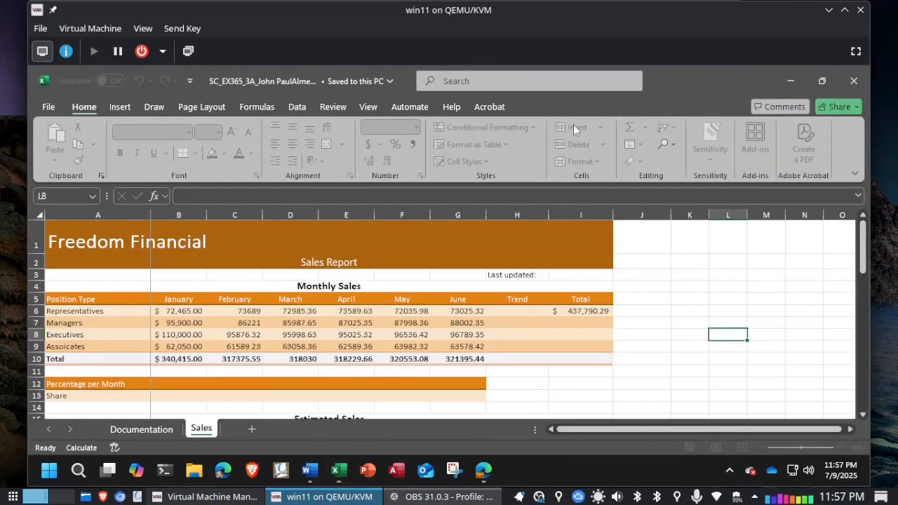
# Rename the Sales worksheet as Sales and Dividends, checking the name against the instructions
pyautogui.hotkey('alt', 'Tab')
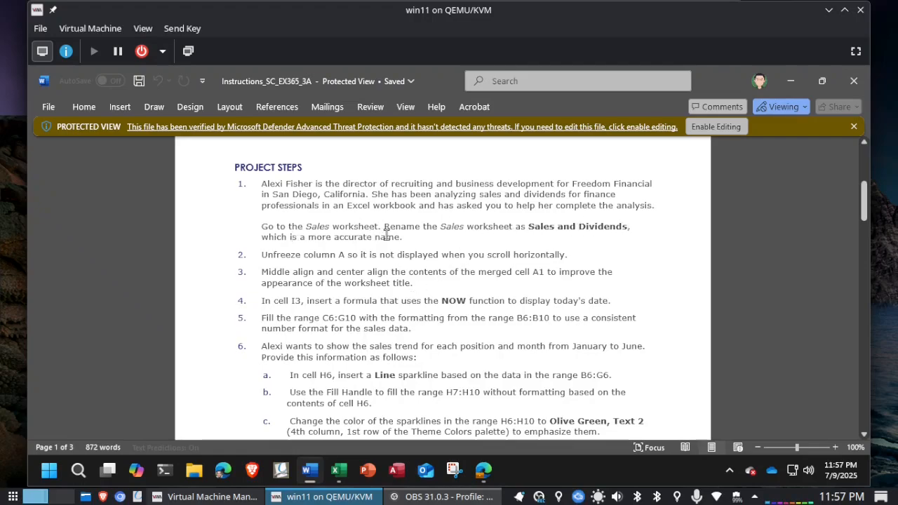
pyautogui.hotkey('alt', 'Tab')
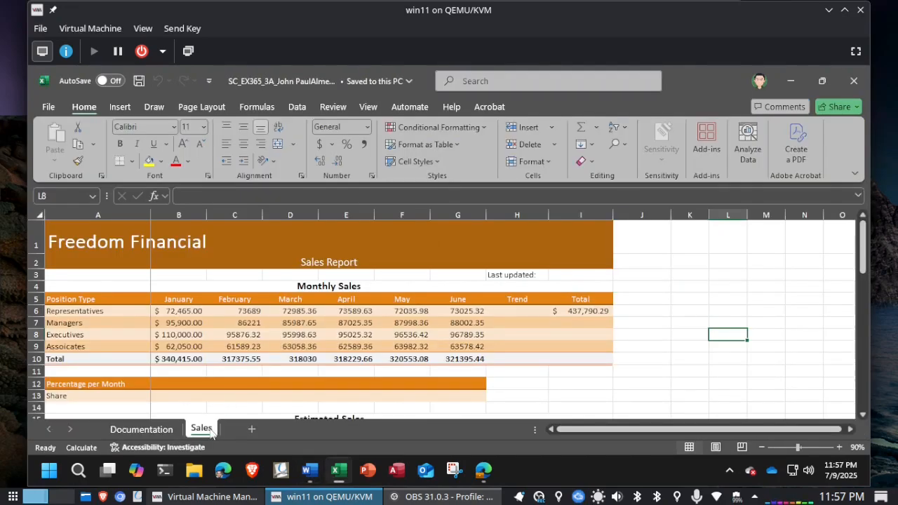
pyautogui.rightClick(206, 431)
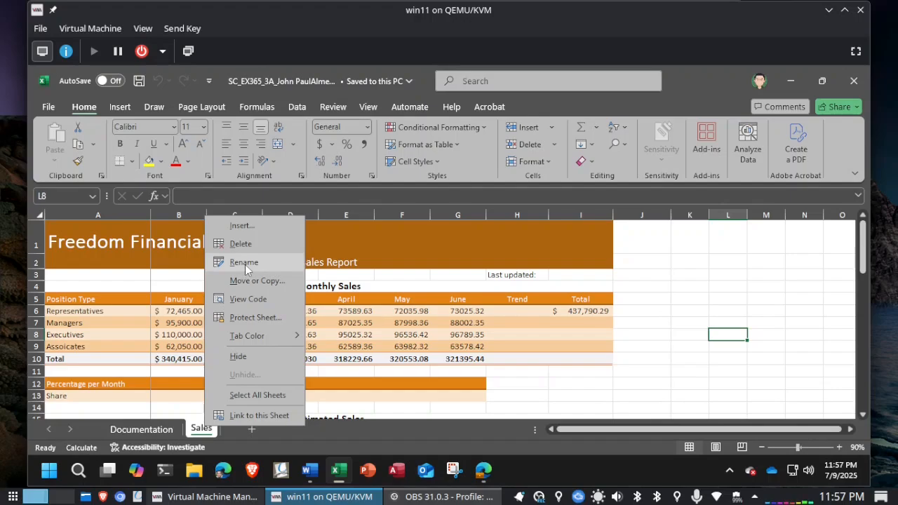
pyautogui.click(199, 432)
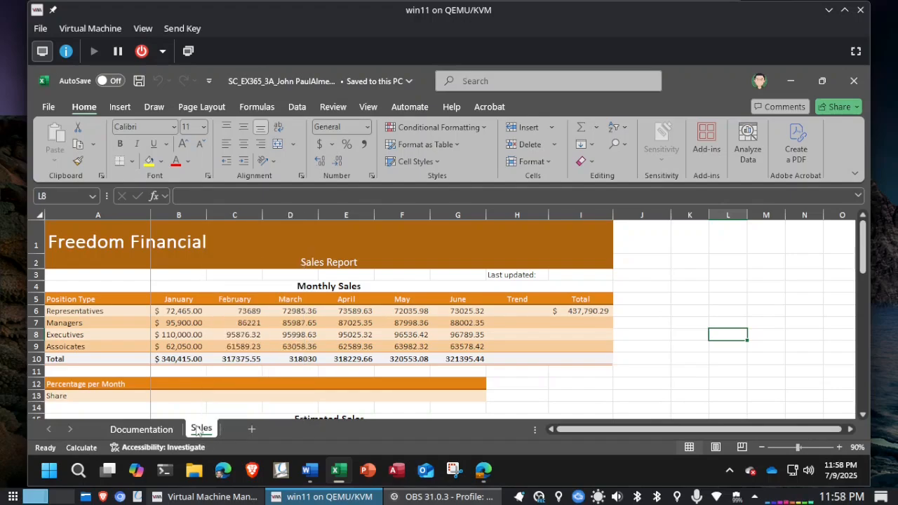
pyautogui.doubleClick(198, 429)
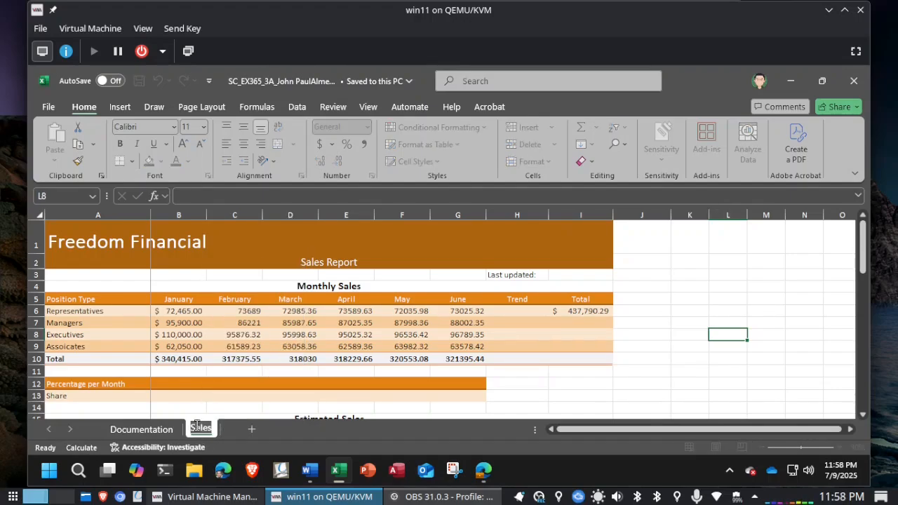
pyautogui.write('and Dividen')
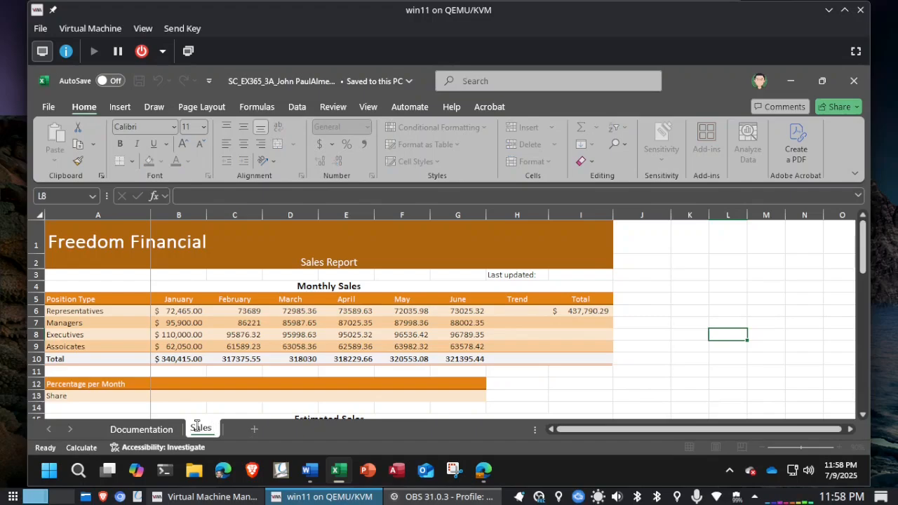
pyautogui.write('ds')
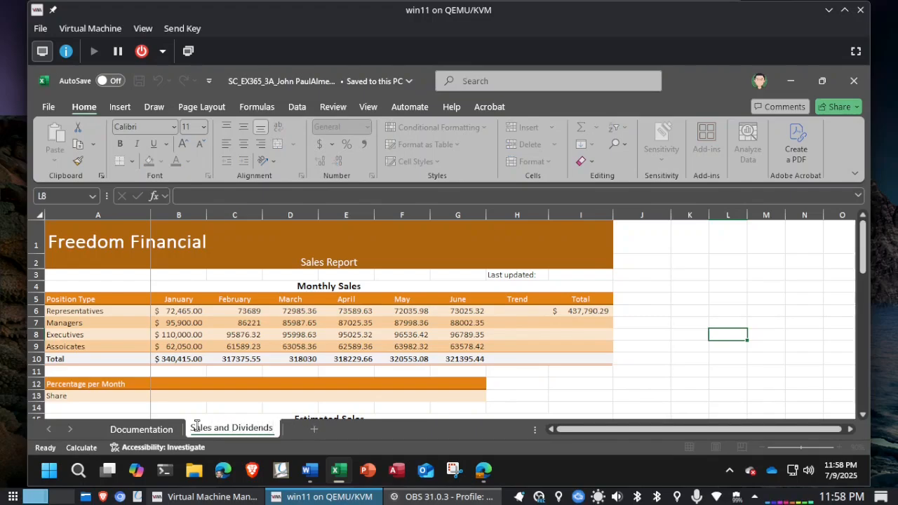
pyautogui.hotkey('alt', 'Tab')
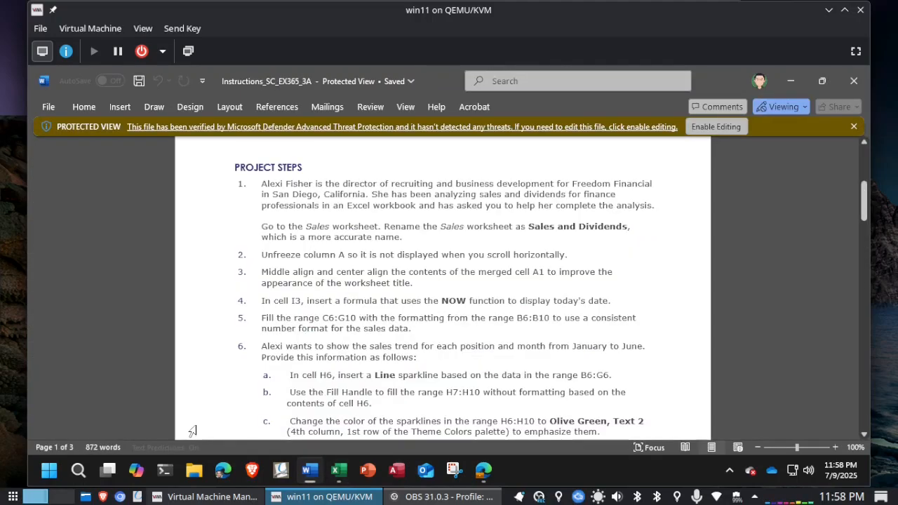
pyautogui.hotkey('alt', 'Tab')
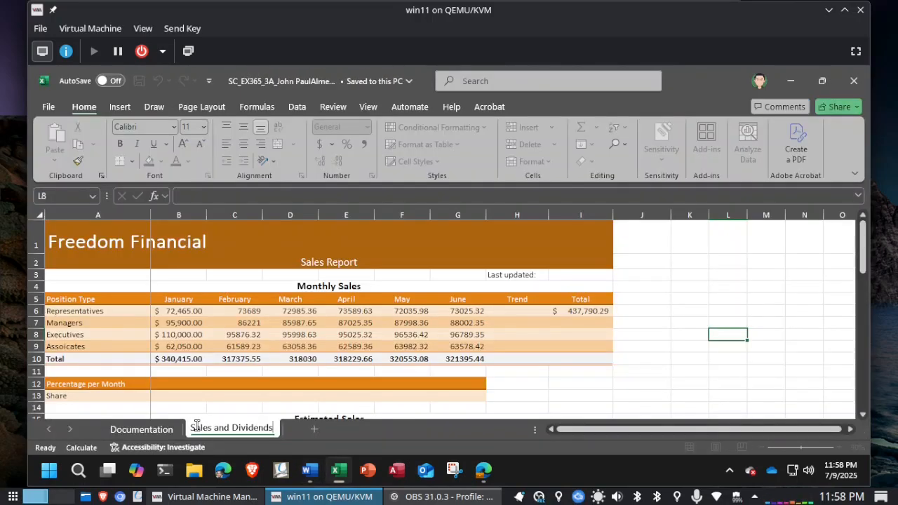
pyautogui.press('Return')
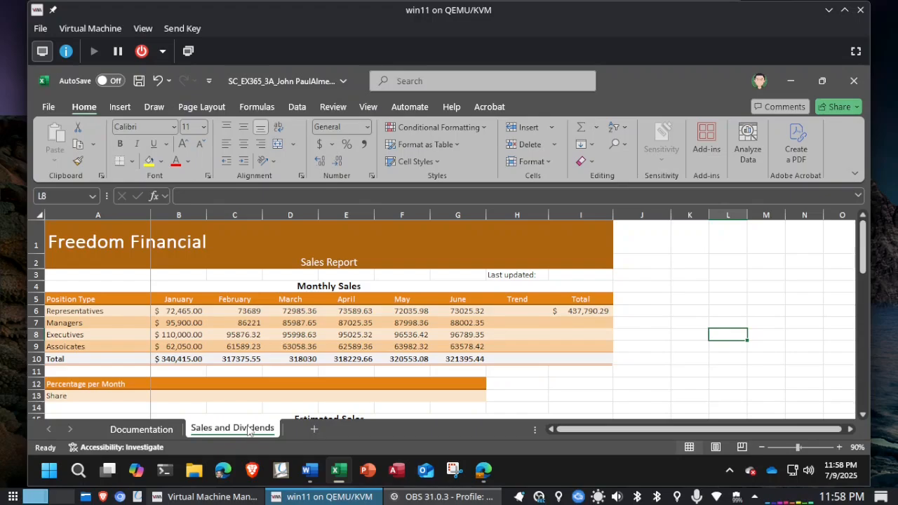
# Read the second project step in the Word instructions, return to Excel and unfreeze column A on the Sales and Dividends worksheet
pyautogui.click(882, 317)
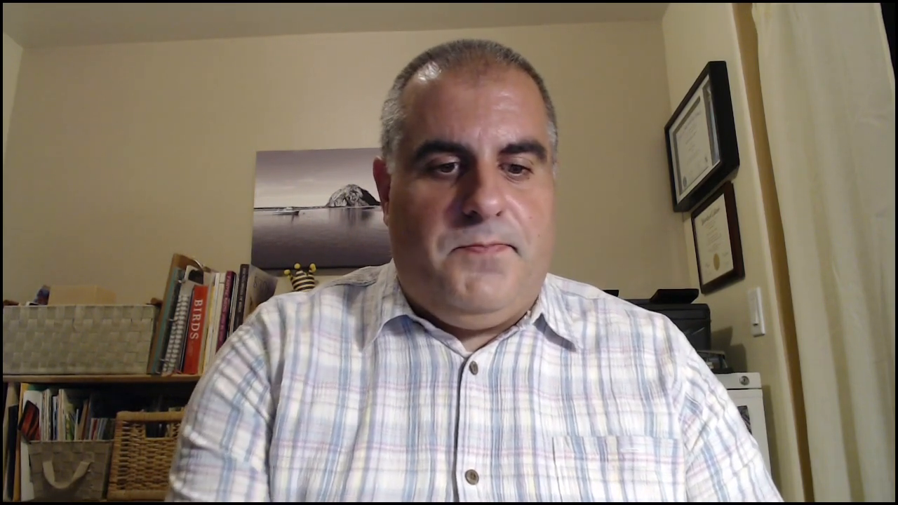
pyautogui.scroll(-3, 426, 273)
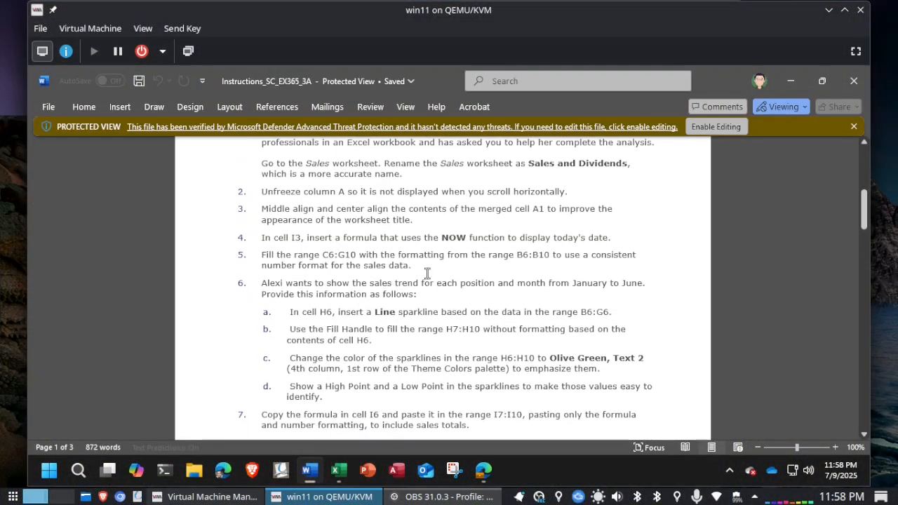
pyautogui.scroll(-1, 427, 273)
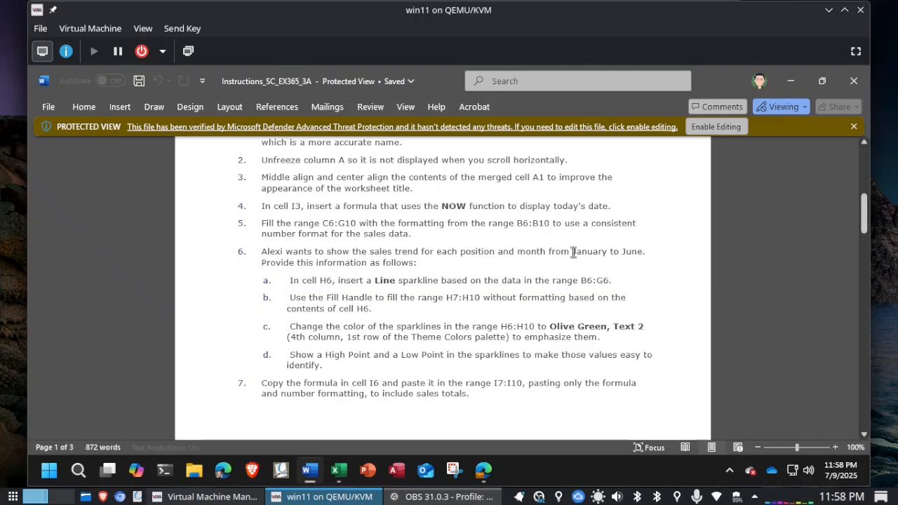
pyautogui.hotkey('alt', 'Tab')
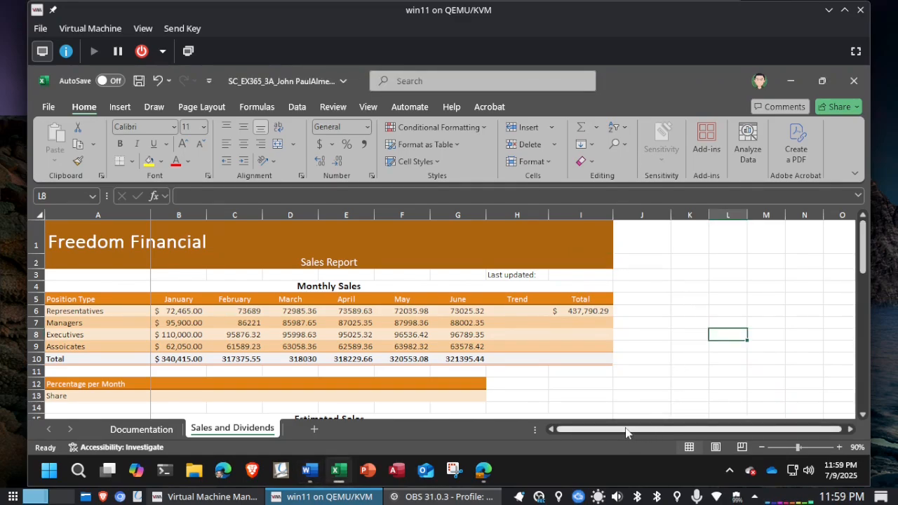
pyautogui.moveTo(627, 433); pyautogui.dragTo(660, 434)
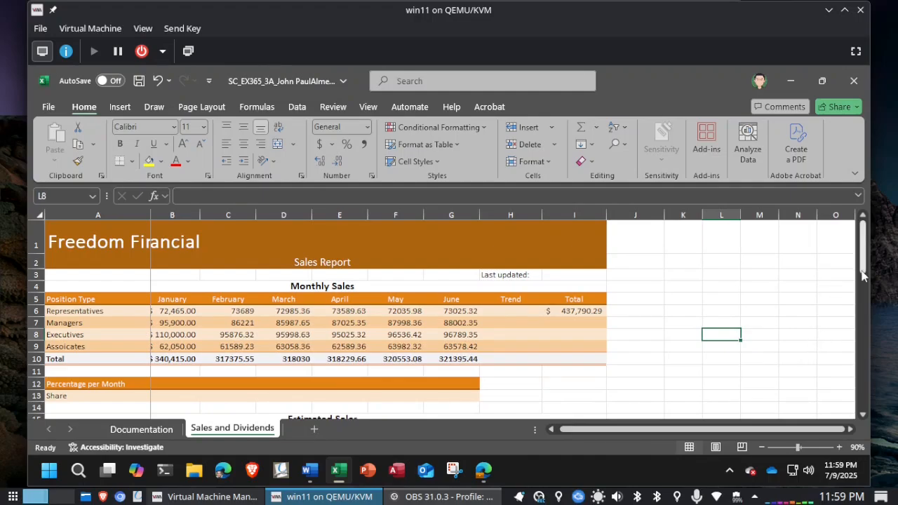
pyautogui.moveTo(865, 269); pyautogui.dragTo(869, 221)
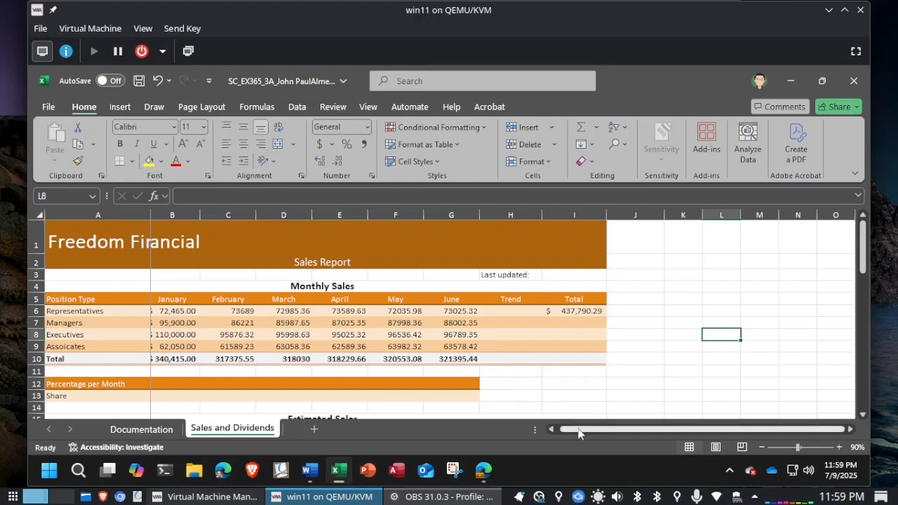
pyautogui.moveTo(578, 433); pyautogui.dragTo(578, 433)
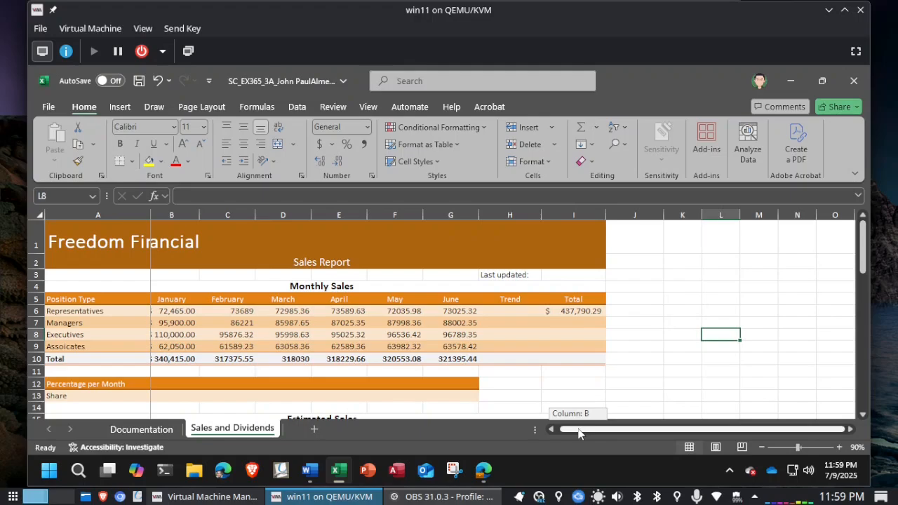
pyautogui.moveTo(579, 433); pyautogui.dragTo(550, 433)
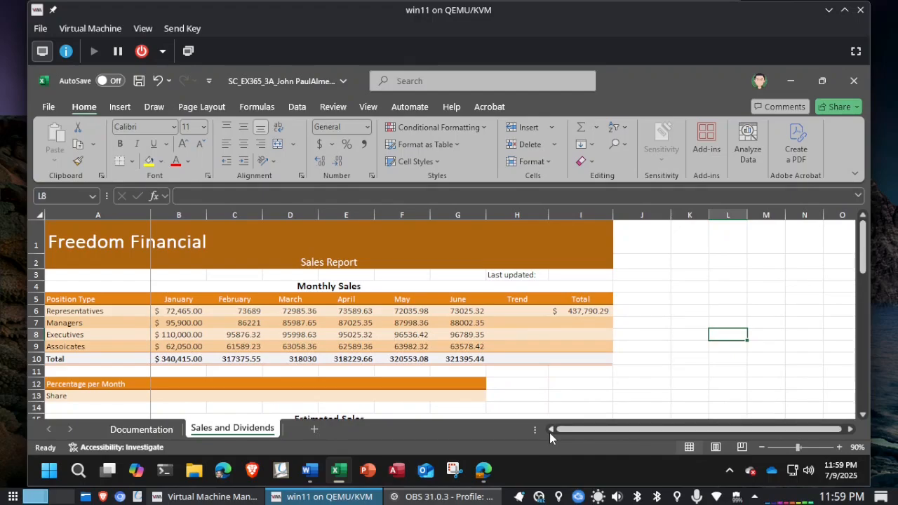
pyautogui.click(366, 107)
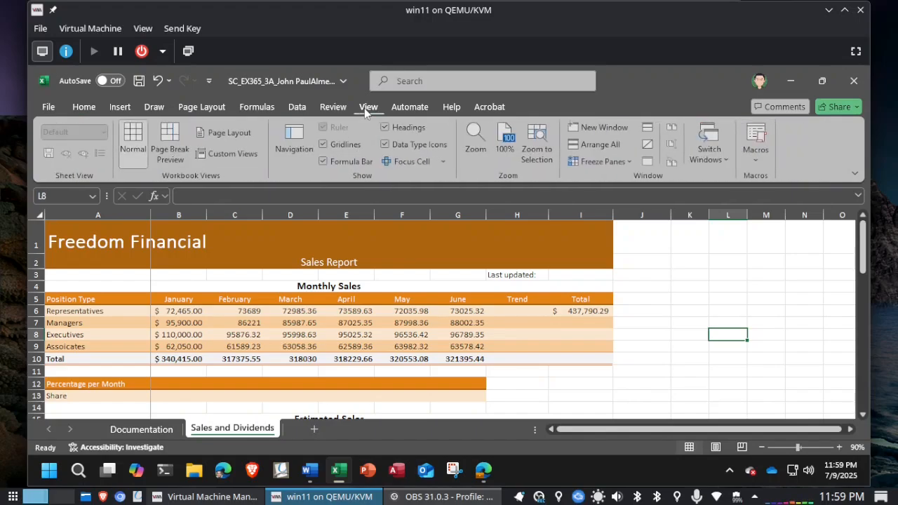
pyautogui.click(630, 162)
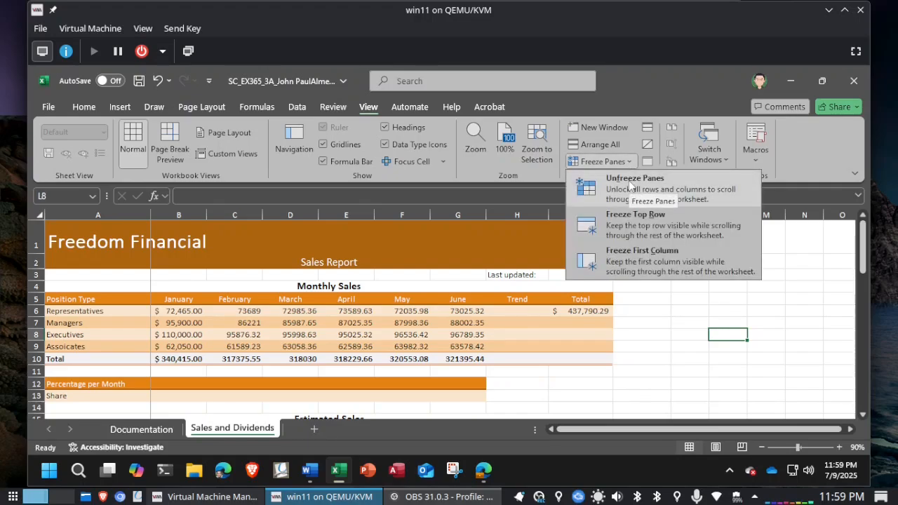
pyautogui.click(629, 180)
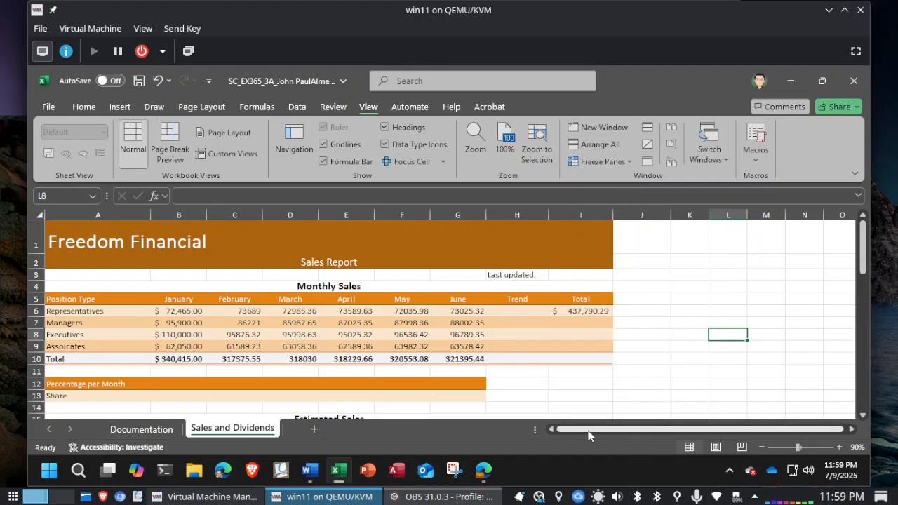
pyautogui.moveTo(591, 430); pyautogui.dragTo(530, 433)
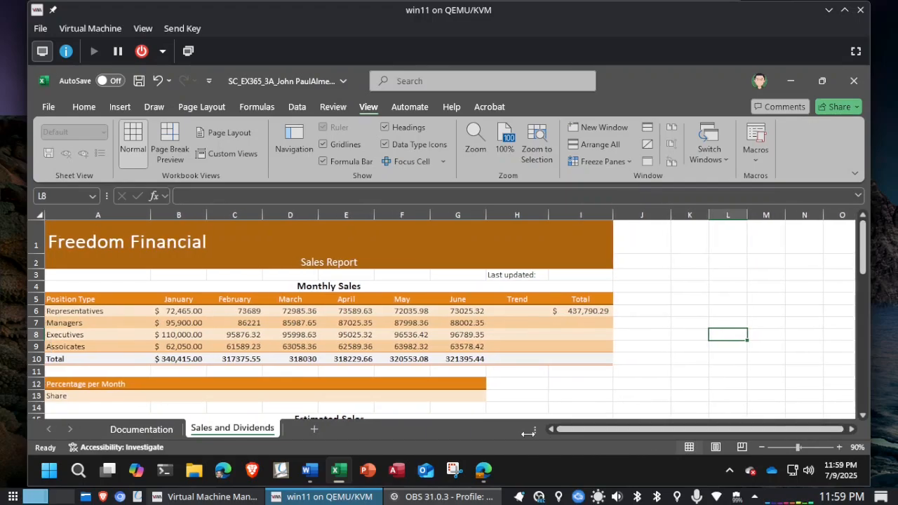
# Check the third project step in the instructions, and middle align and center align the title in merged cell A1
pyautogui.hotkey('alt', 'Tab')
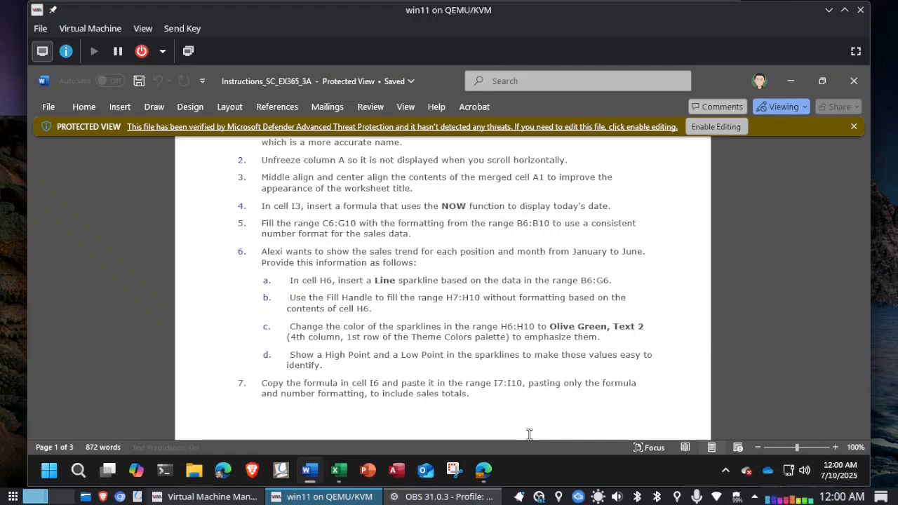
pyautogui.hotkey('alt', 'Tab')
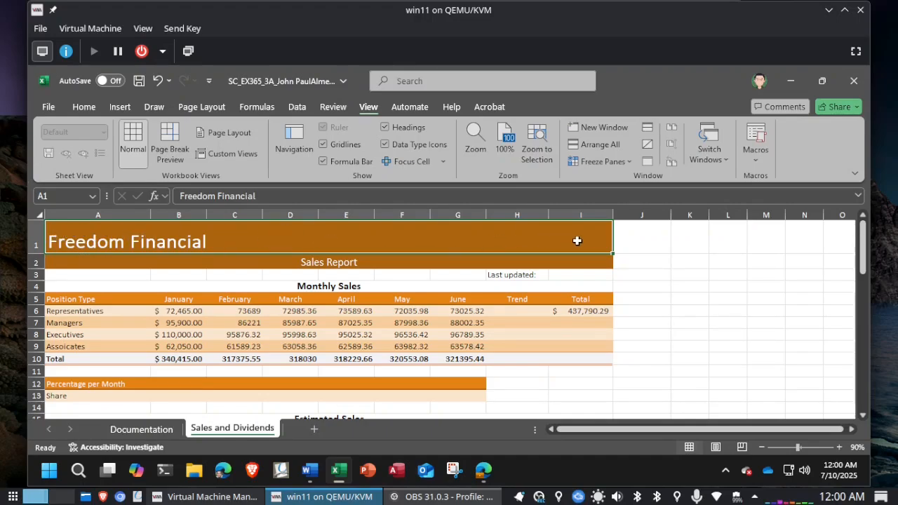
pyautogui.click(85, 109)
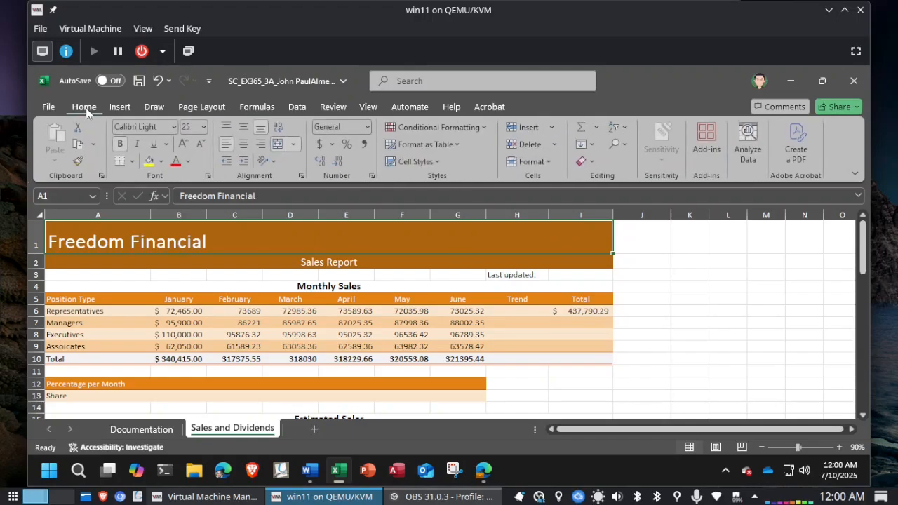
pyautogui.hotkey('alt', 'Tab')
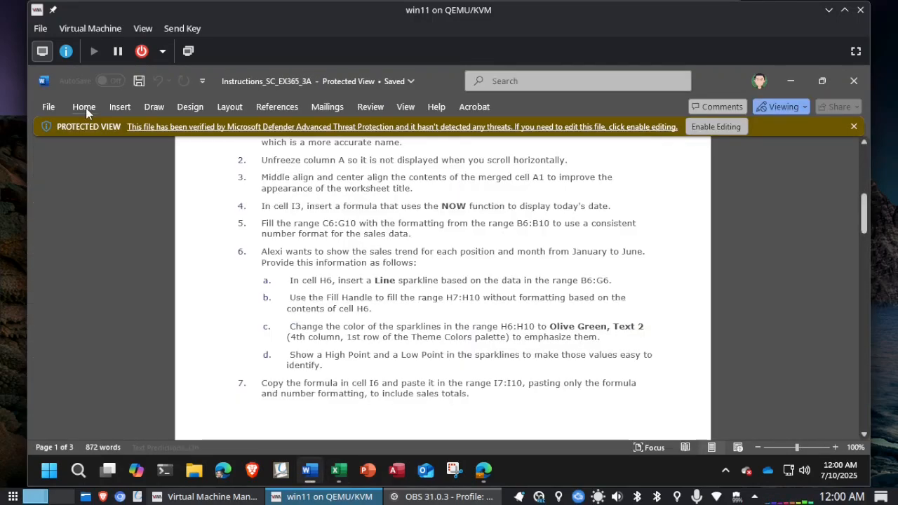
pyautogui.hotkey('alt', 'Tab')
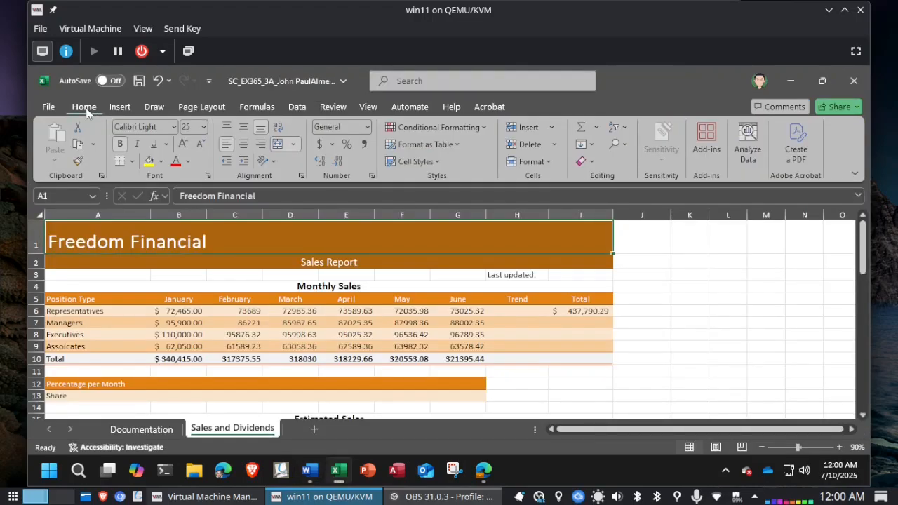
pyautogui.click(243, 131)
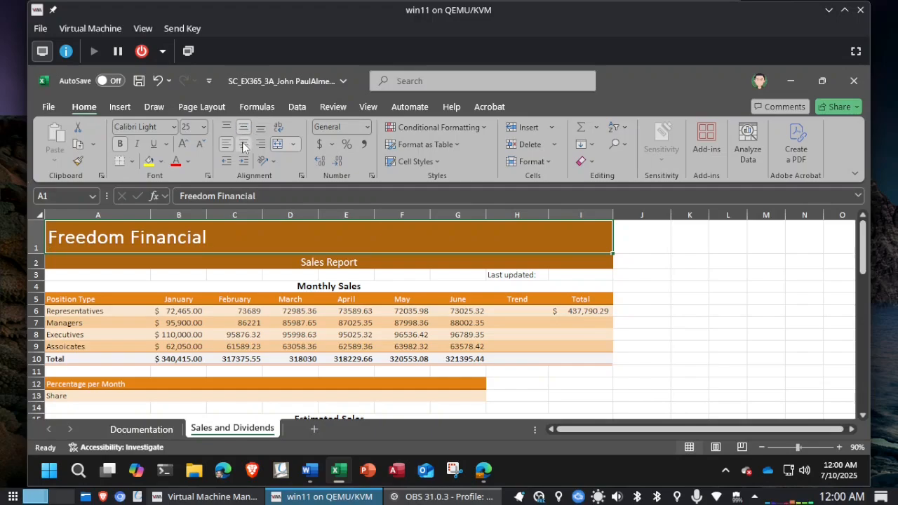
pyautogui.click(244, 144)
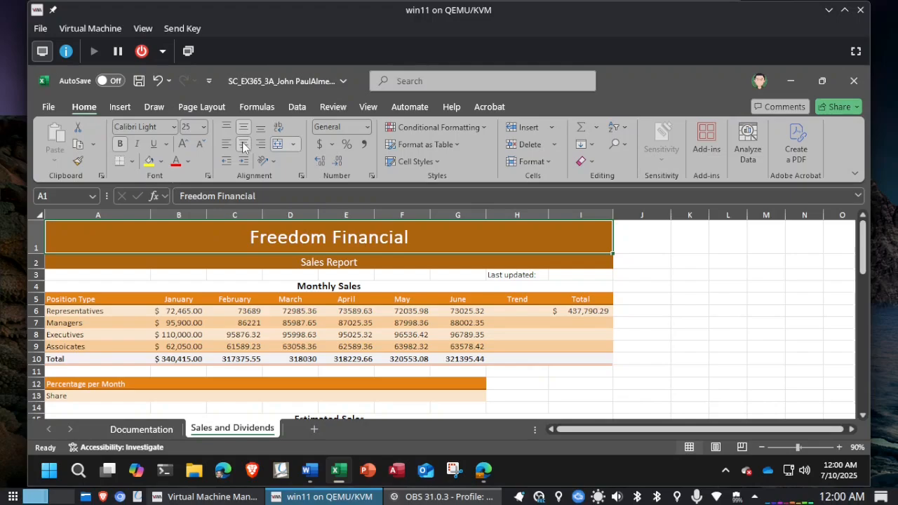
# Check the fourth project step in the instructions and begin a formula in cell I3, beside Last updated
pyautogui.hotkey('alt', 'Tab')
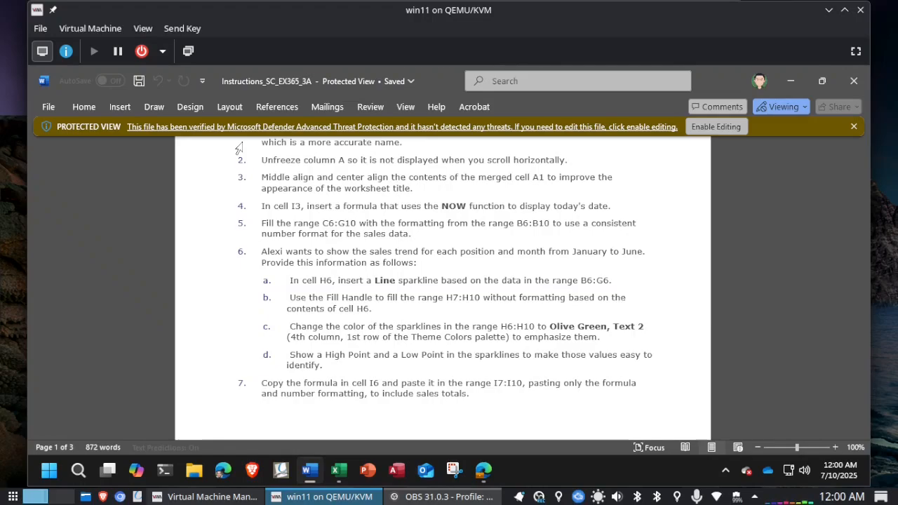
pyautogui.hotkey('alt', 'Tab')
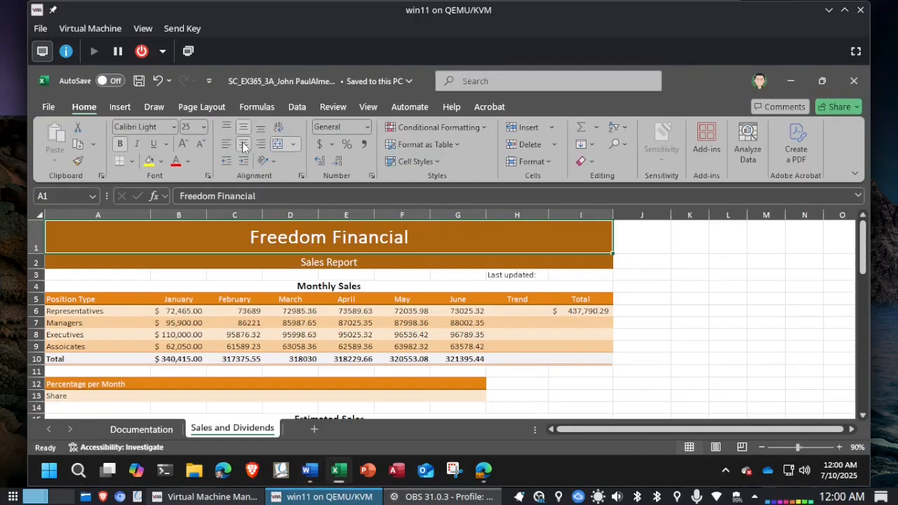
pyautogui.click(573, 276)
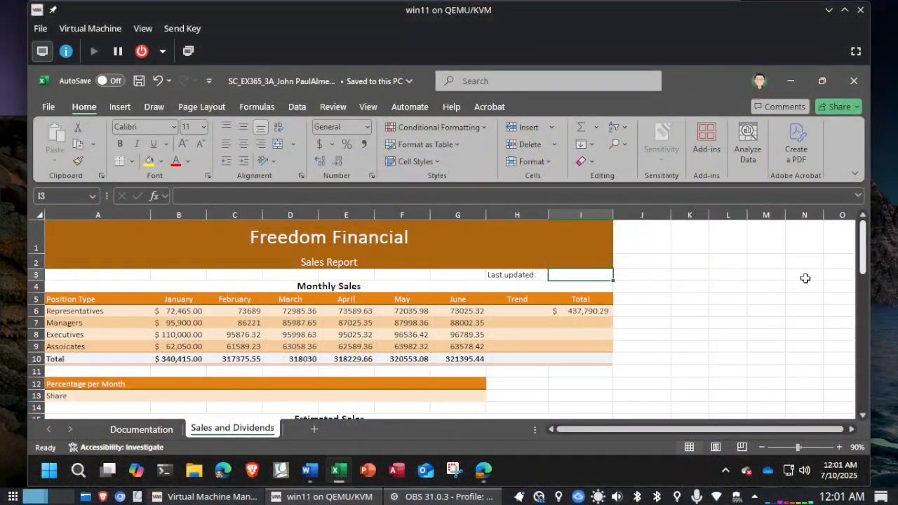
pyautogui.click(584, 277)
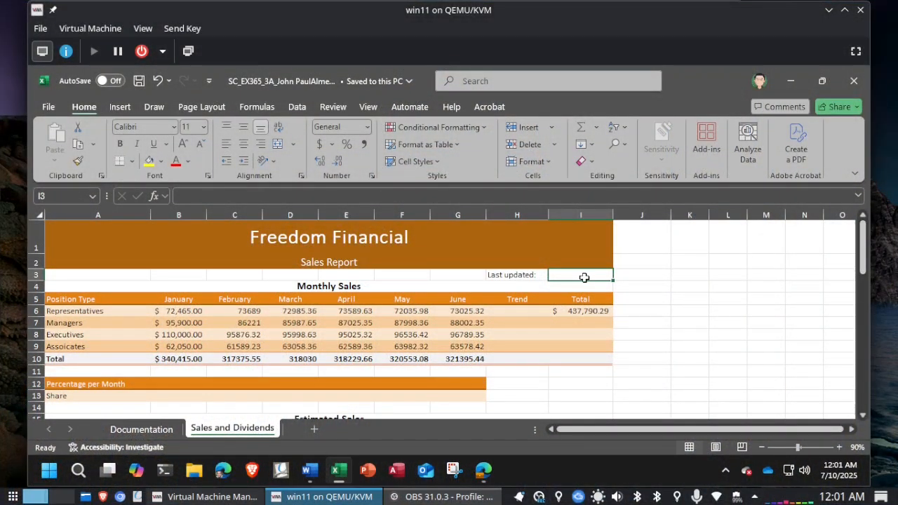
pyautogui.write('=')
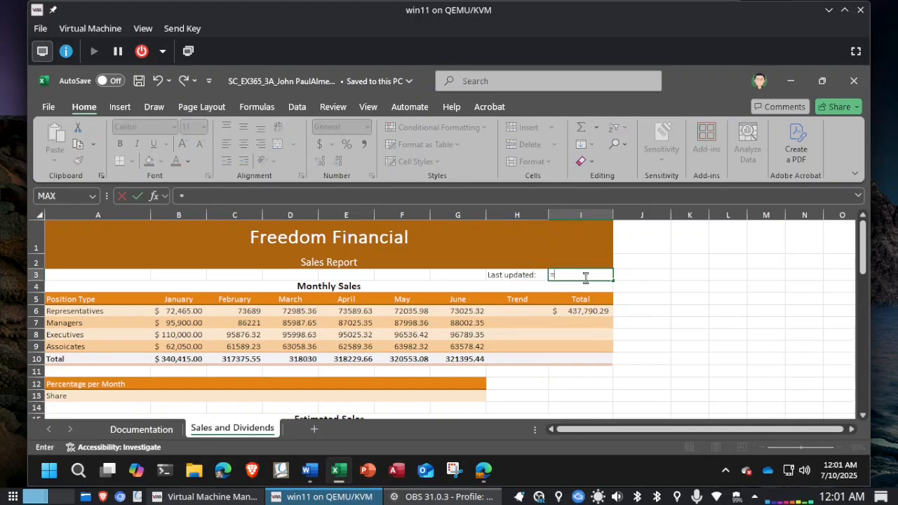
pyautogui.write('NOW')
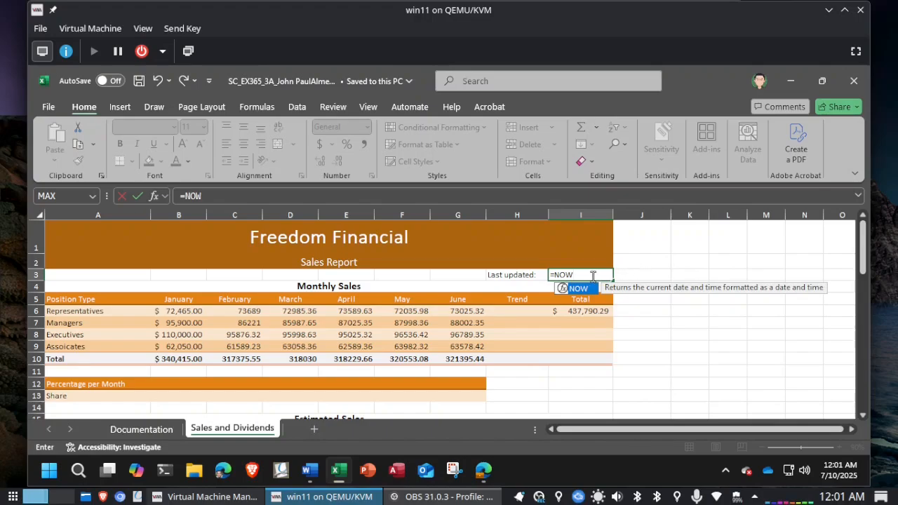
pyautogui.press('BackSpace')
pyautogui.press('BackSpace')
pyautogui.press('BackSpace')
pyautogui.write('TODAY')
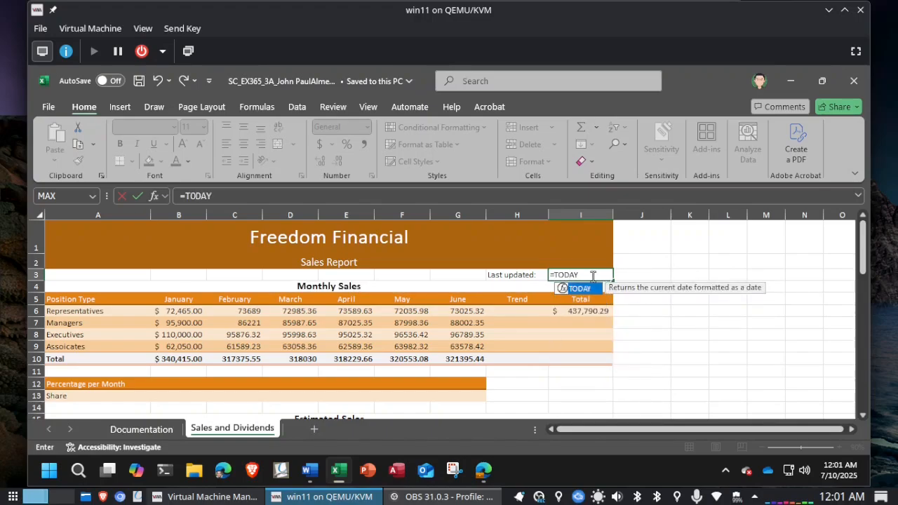
pyautogui.press('BackSpace')
pyautogui.press('BackSpace')
pyautogui.press('BackSpace')
pyautogui.press('BackSpace')
pyautogui.press('BackSpace')
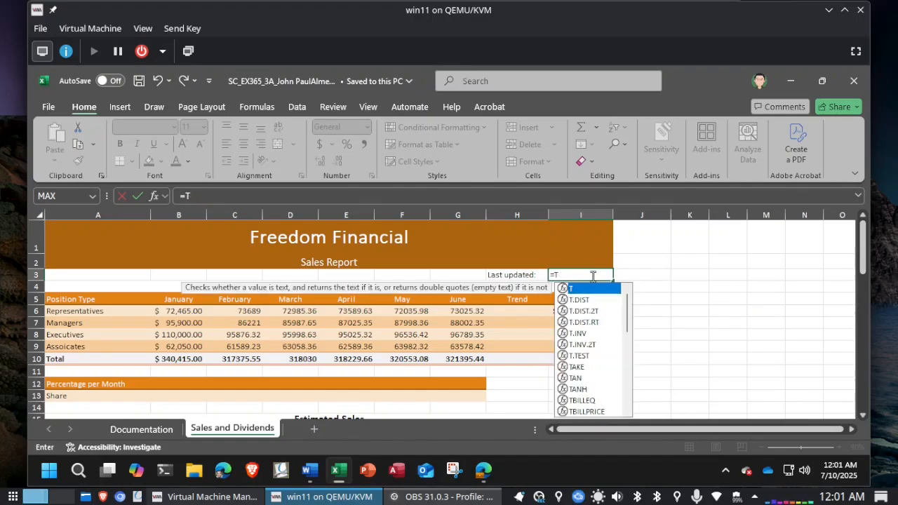
# Recheck the required function in the instructions and complete the formula in cell I3 as =NOW()
pyautogui.hotkey('alt', 'Tab')
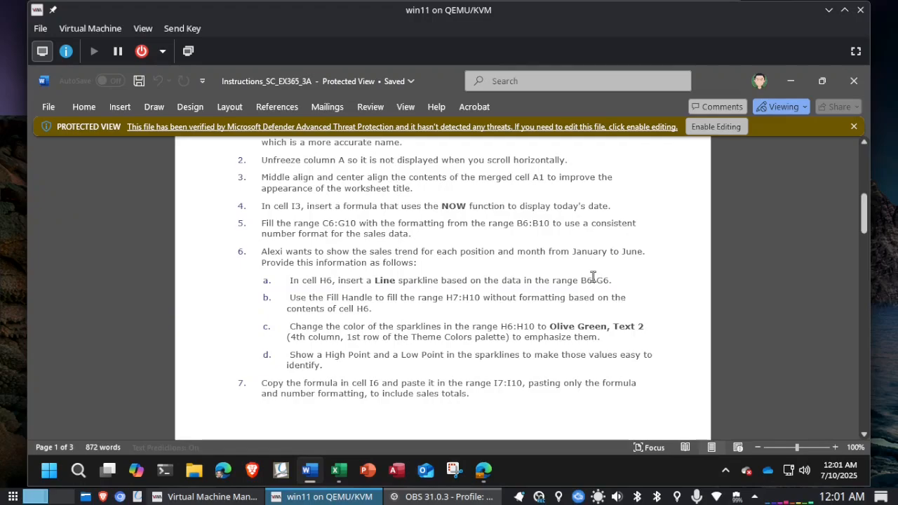
pyautogui.hotkey('alt', 'Tab')
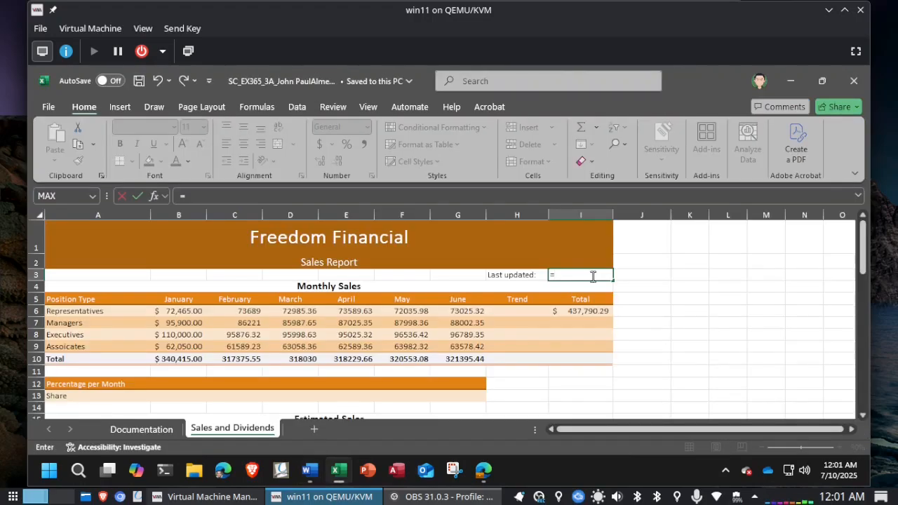
pyautogui.write('NOW()')
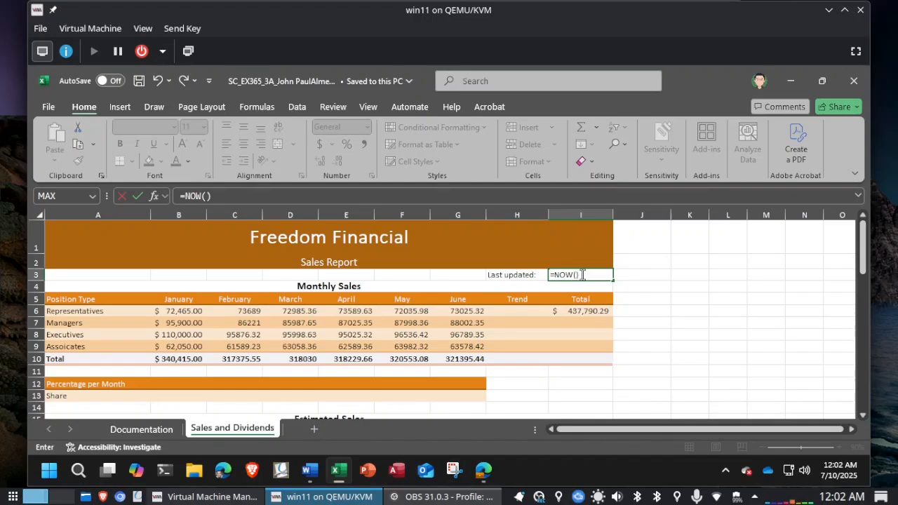
pyautogui.press('Return')
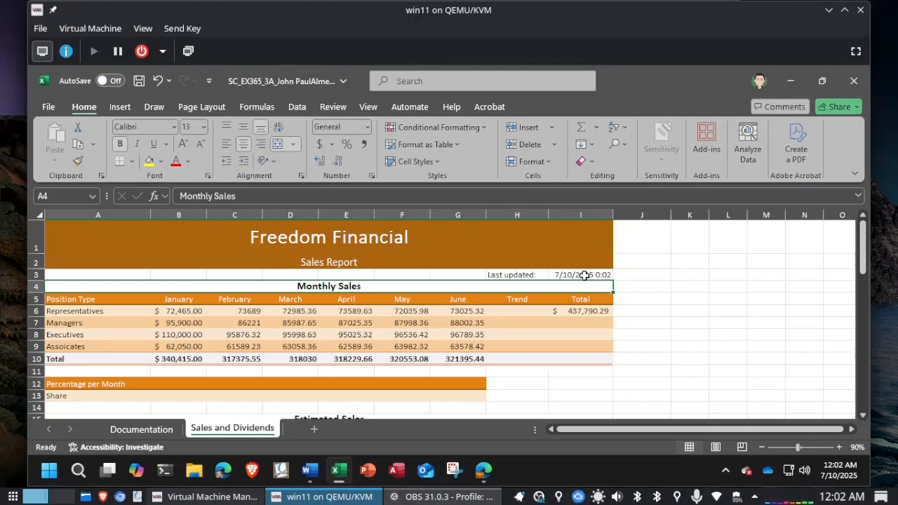
# Switch to the Word instructions and examine the example figure of the finished Sales Report, particularly the Last updated cell, at a larger zoom
pyautogui.hotkey('alt', 'Tab')
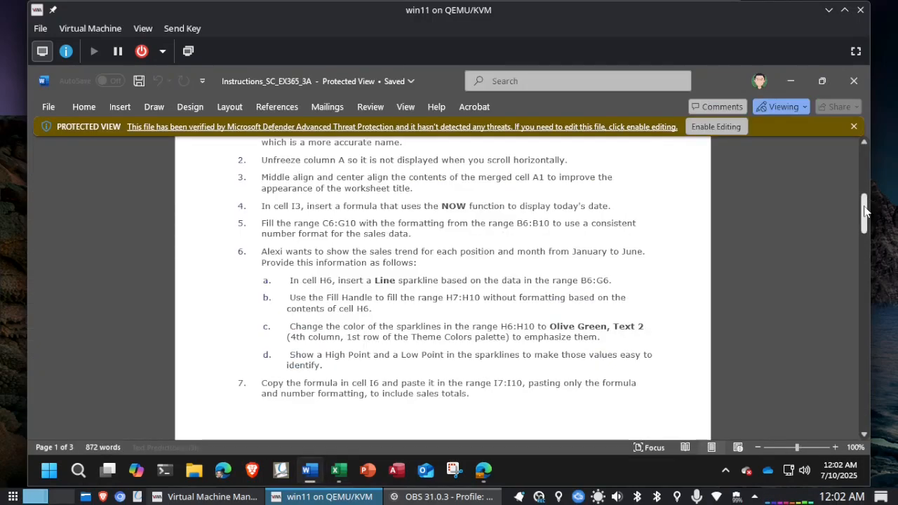
pyautogui.moveTo(865, 207); pyautogui.dragTo(836, 357)
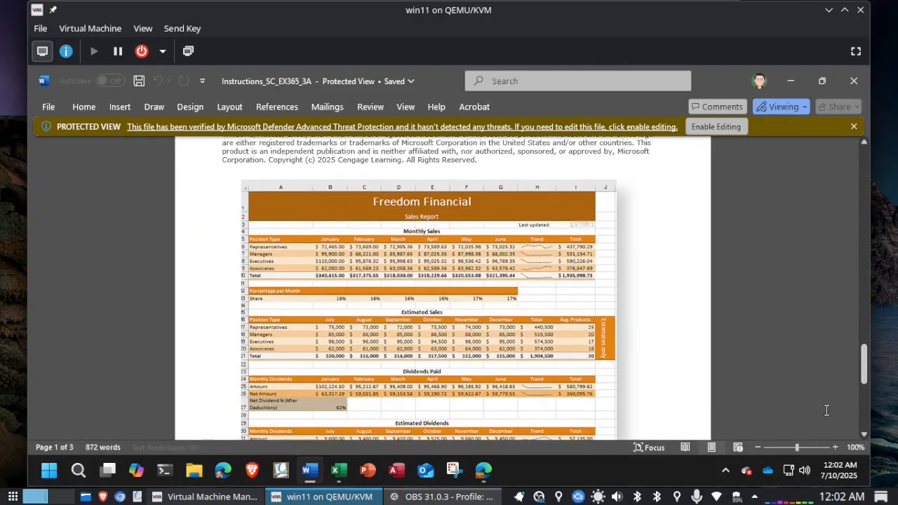
pyautogui.click(835, 448)
pyautogui.click(835, 449)
pyautogui.click(835, 448)
pyautogui.click(835, 449)
pyautogui.click(835, 448)
pyautogui.click(835, 448)
pyautogui.click(835, 448)
pyautogui.click(835, 448)
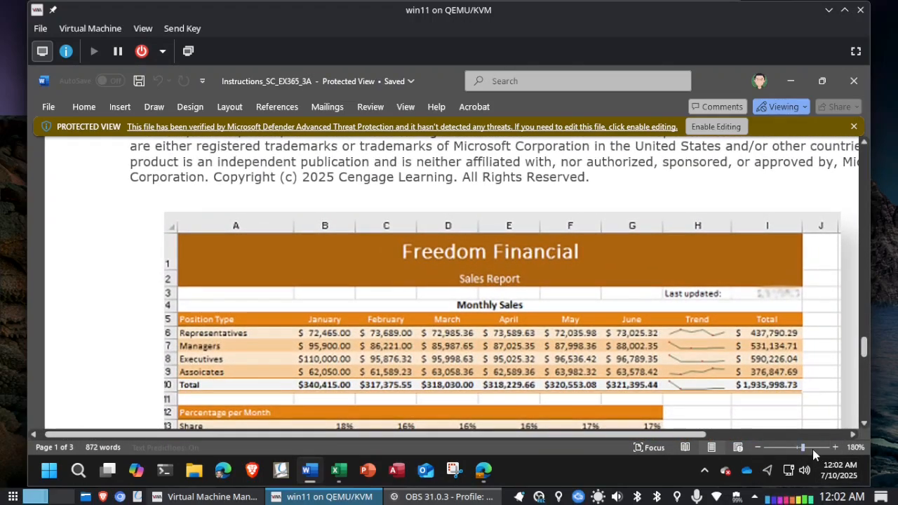
pyautogui.click(758, 447)
pyautogui.click(758, 448)
pyautogui.click(758, 448)
pyautogui.click(757, 448)
pyautogui.click(758, 447)
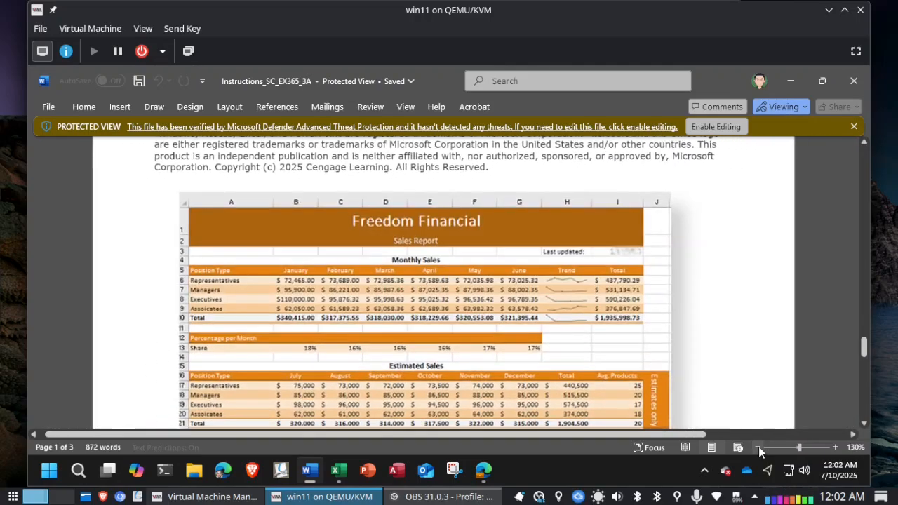
# Return to the fifth project step in the instructions, and copy the formatting of B6:B10 onto C6:G10 in the Excel workbook with Format Painter
pyautogui.click(758, 448)
pyautogui.click(758, 447)
pyautogui.scroll(3, 648, 272)
pyautogui.scroll(15, 648, 272)
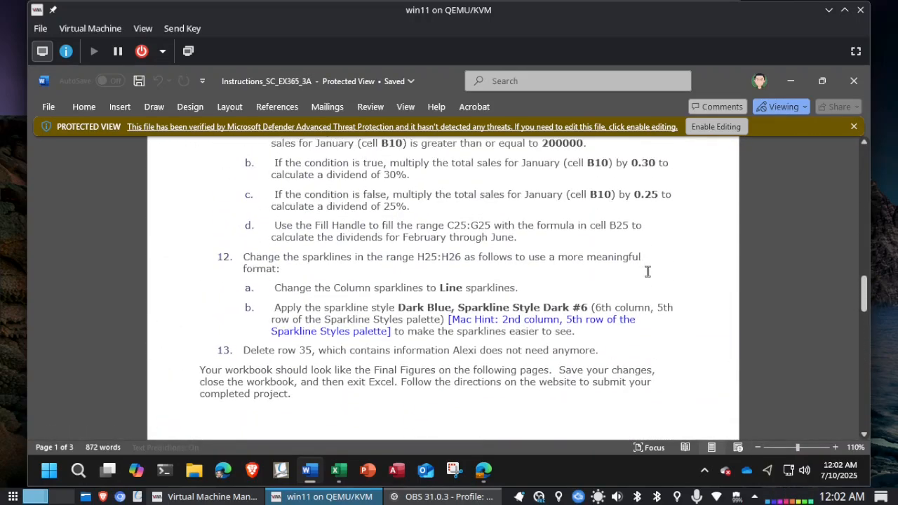
pyautogui.scroll(5, 648, 272)
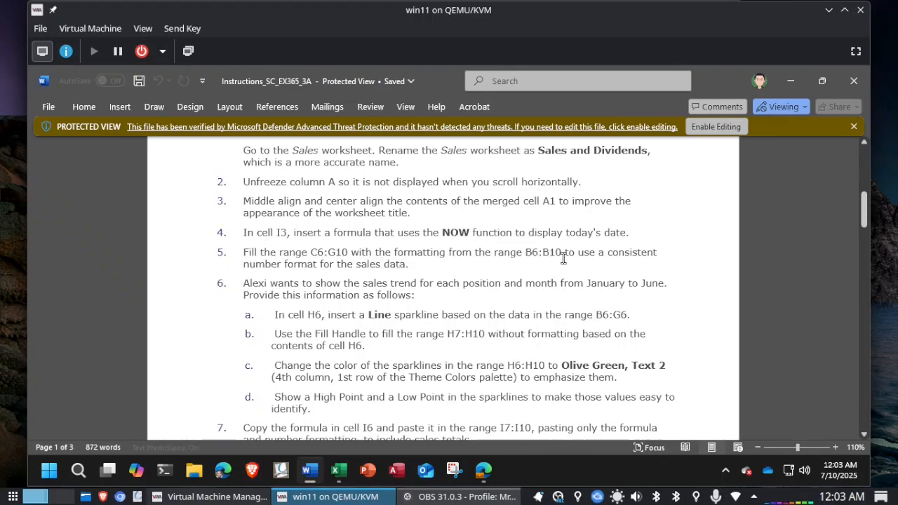
pyautogui.hotkey('alt', 'Tab')
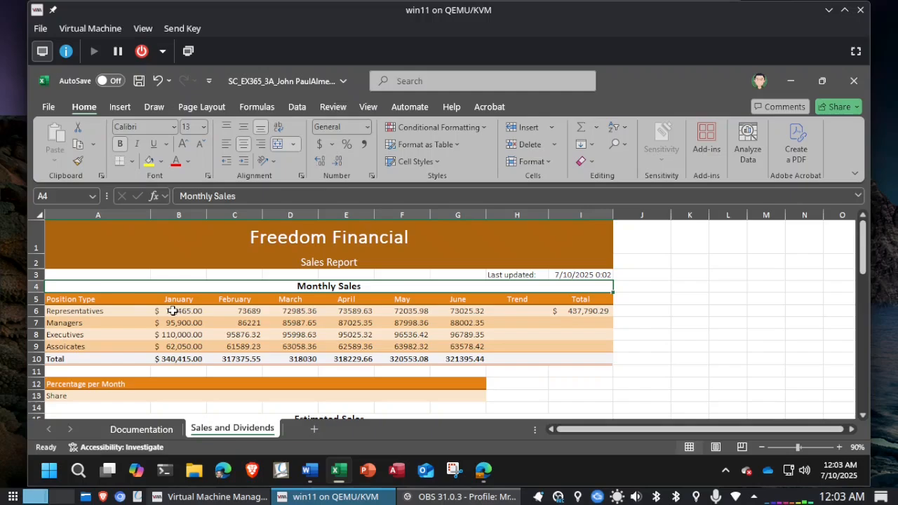
pyautogui.moveTo(172, 311); pyautogui.dragTo(166, 358)
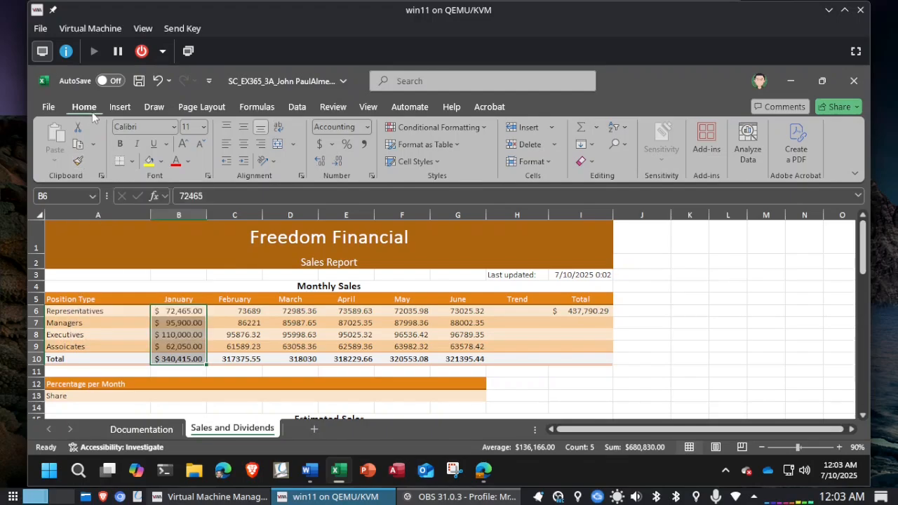
pyautogui.click(78, 167)
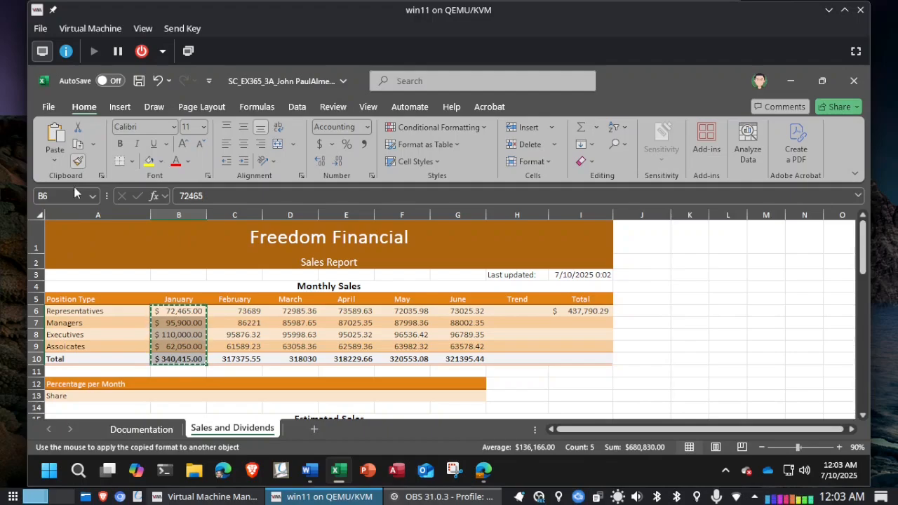
pyautogui.hotkey('alt', 'Tab')
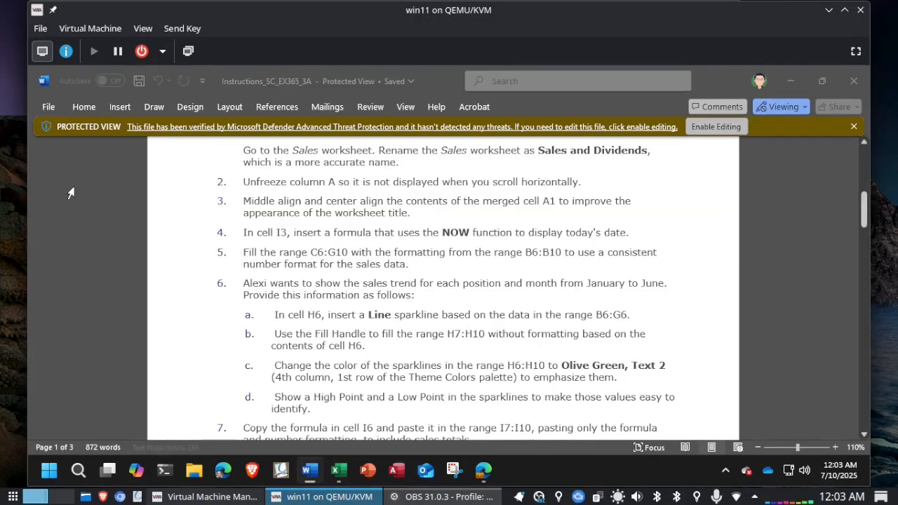
pyautogui.hotkey('alt', 'Tab')
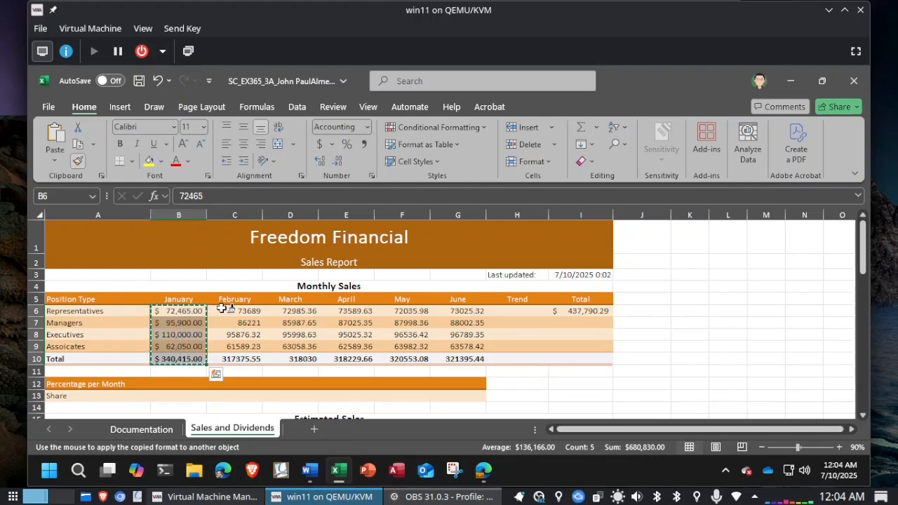
pyautogui.moveTo(226, 312); pyautogui.dragTo(460, 358)
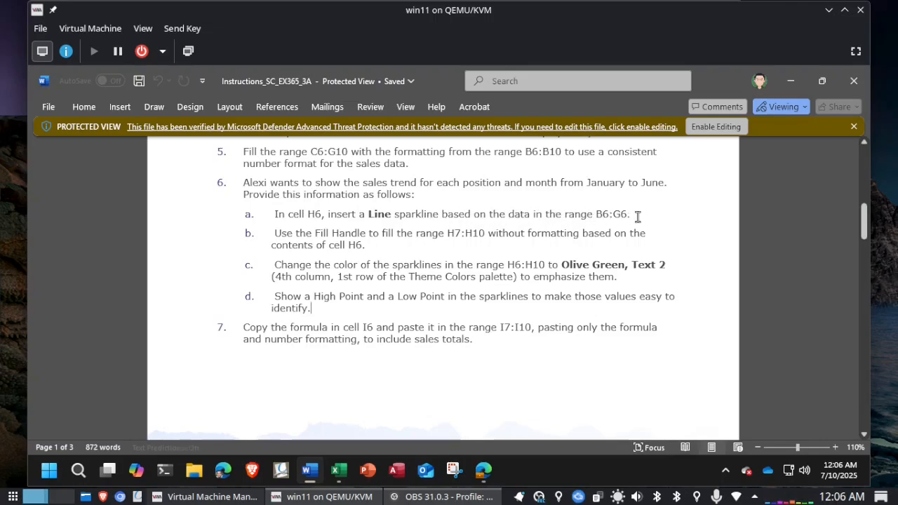
# Check step 6a in the instructions, and insert a Line sparkline in cell H6 based on the data range B6:G6
pyautogui.hotkey('alt', 'Tab')
pyautogui.hotkey('alt', 'Tab')
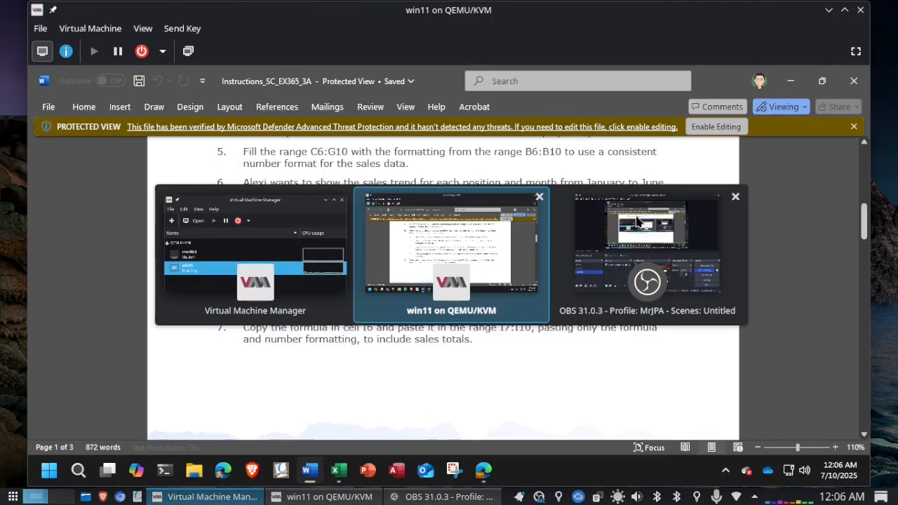
pyautogui.hotkey('alt', 'Tab')
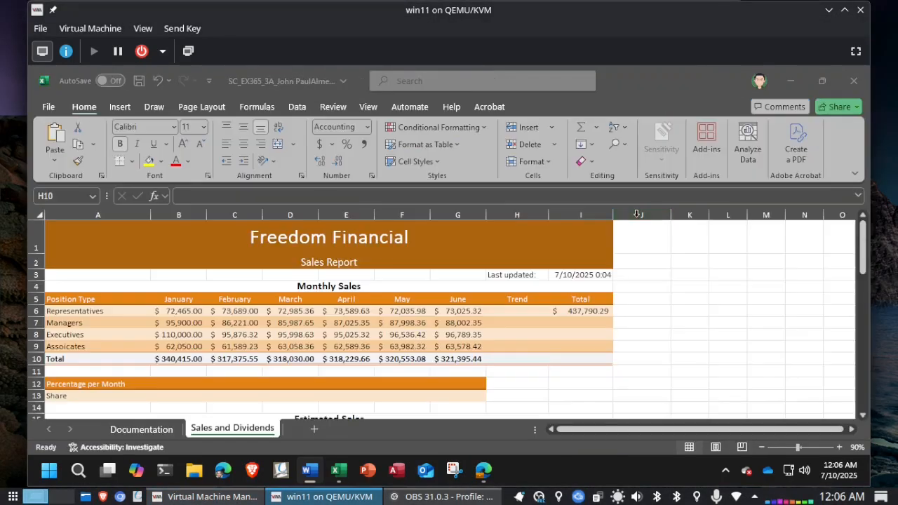
pyautogui.click(512, 313)
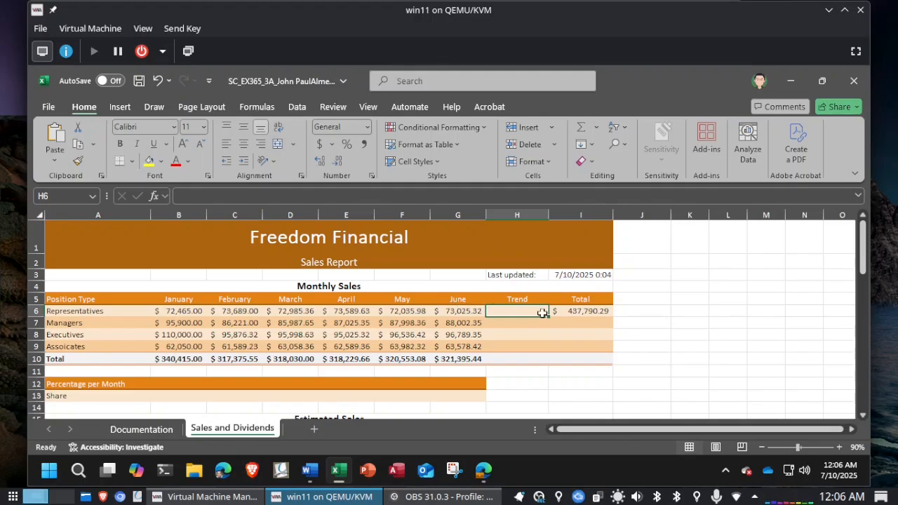
pyautogui.hotkey('alt', 'Tab')
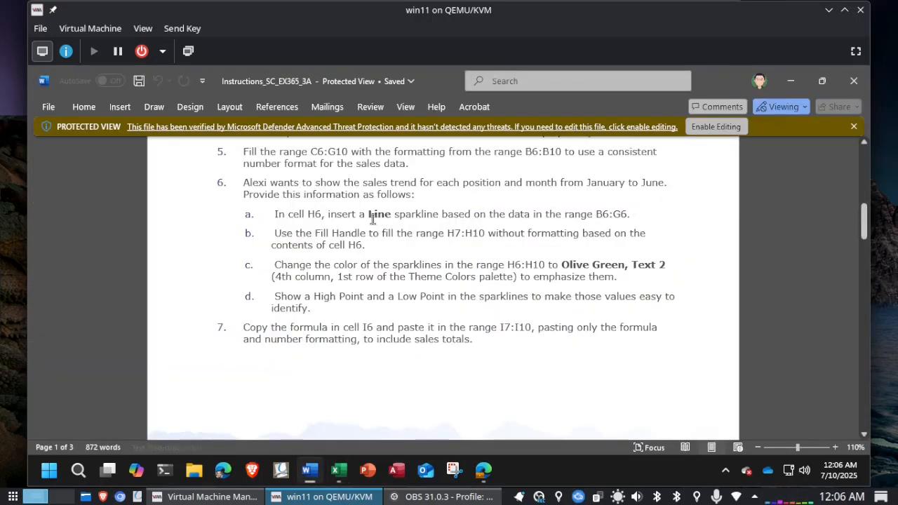
pyautogui.hotkey('alt', 'Tab')
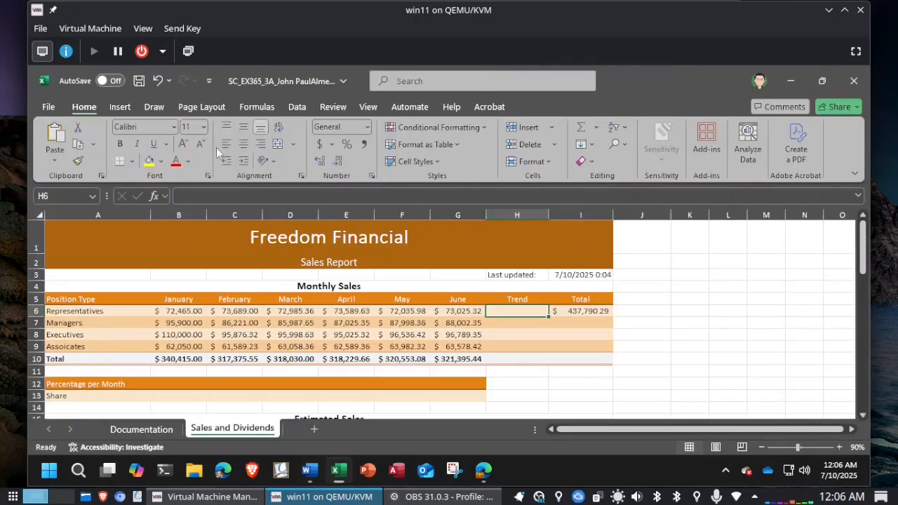
pyautogui.click(120, 106)
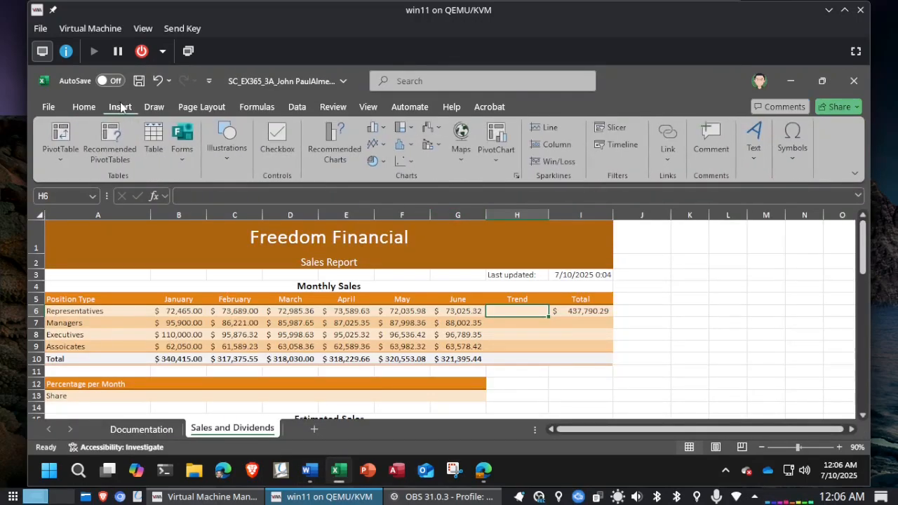
pyautogui.click(548, 130)
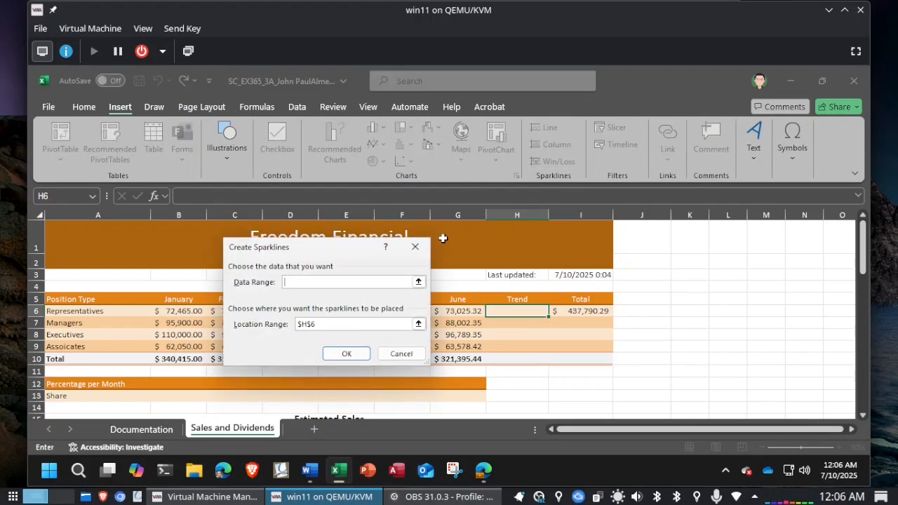
pyautogui.click(306, 280)
pyautogui.moveTo(334, 251); pyautogui.dragTo(496, 120)
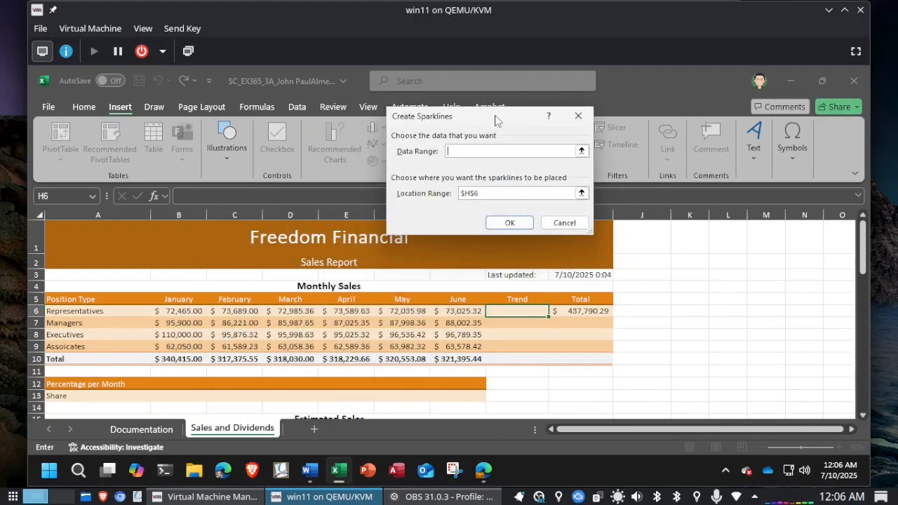
pyautogui.click(582, 151)
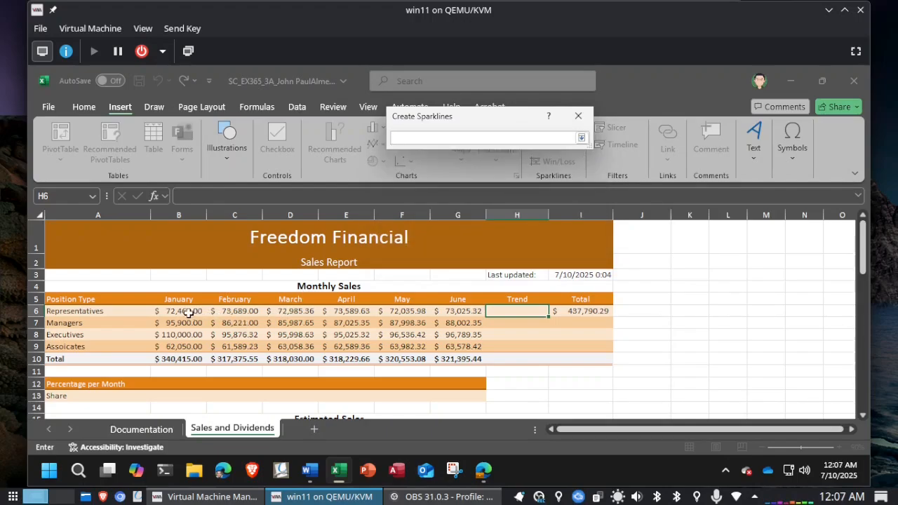
pyautogui.moveTo(188, 313); pyautogui.dragTo(442, 313)
pyautogui.click(582, 138)
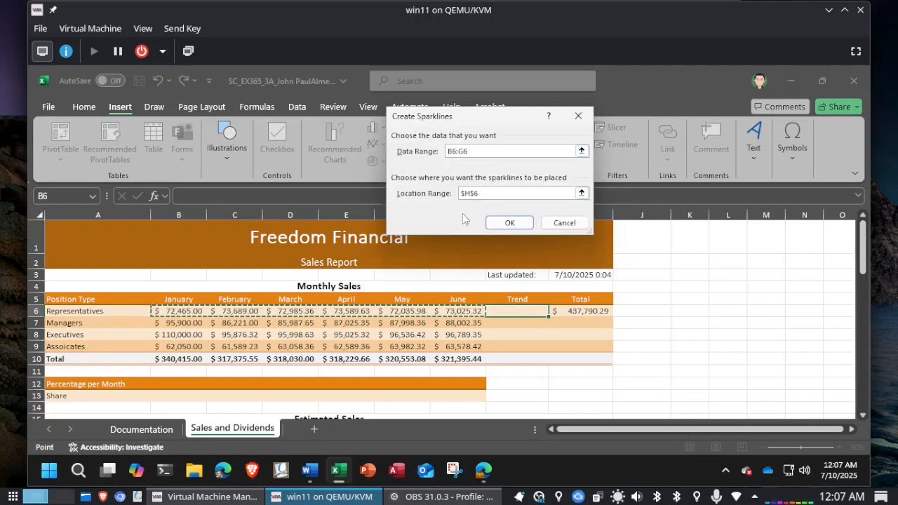
pyautogui.click(511, 223)
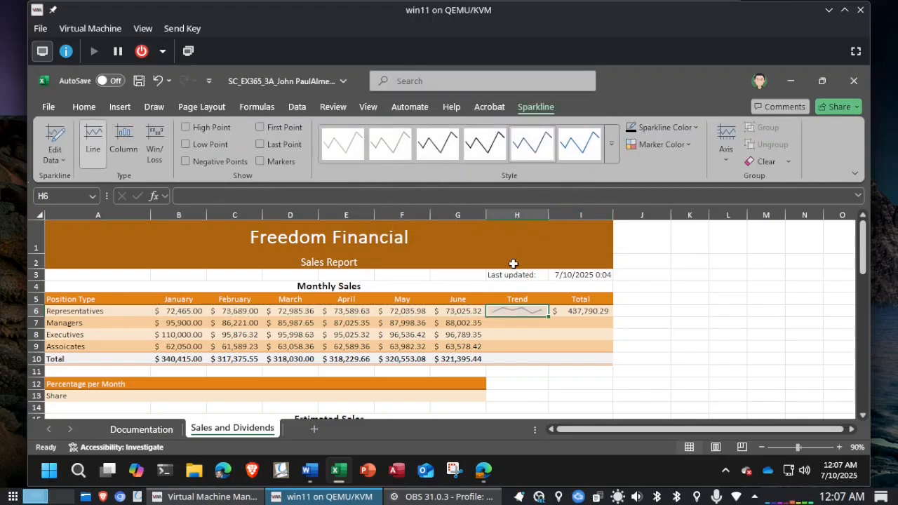
# Check step 6b in the instructions, try filling the sparkline from H6 down through H10, and undo the fill
pyautogui.hotkey('alt', 'Tab')
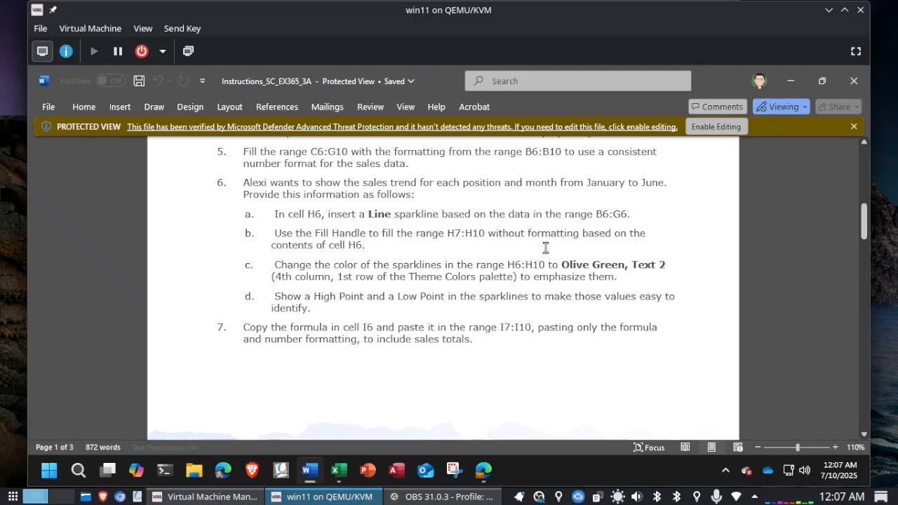
pyautogui.hotkey('alt', 'Tab')
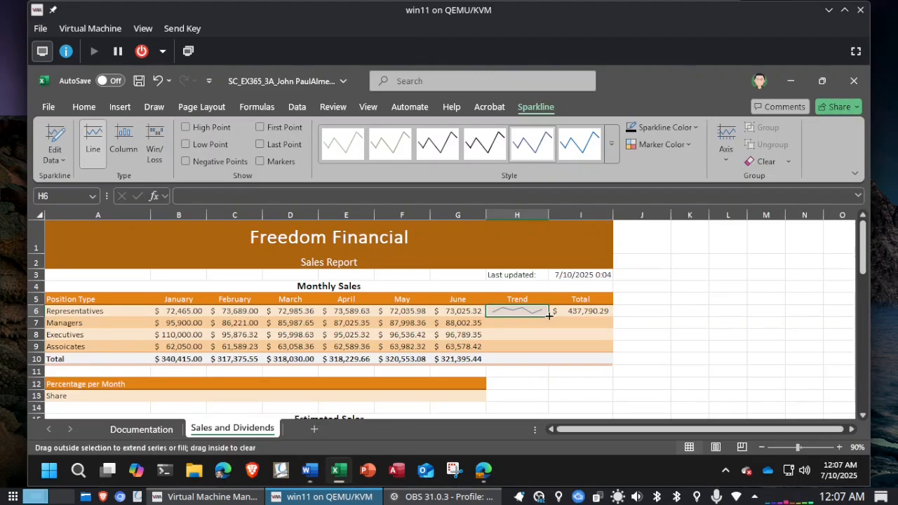
pyautogui.moveTo(549, 316); pyautogui.dragTo(544, 361)
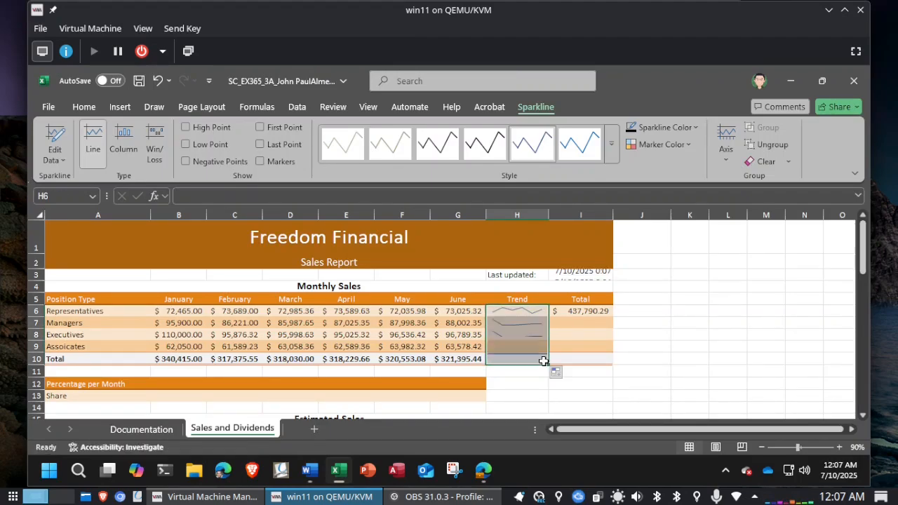
pyautogui.click(640, 339)
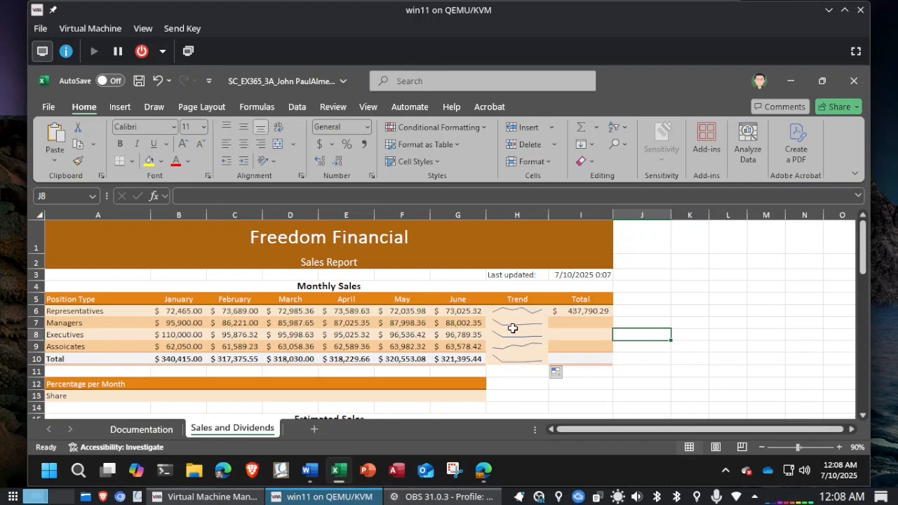
pyautogui.hotkey('ctrl', 'z')
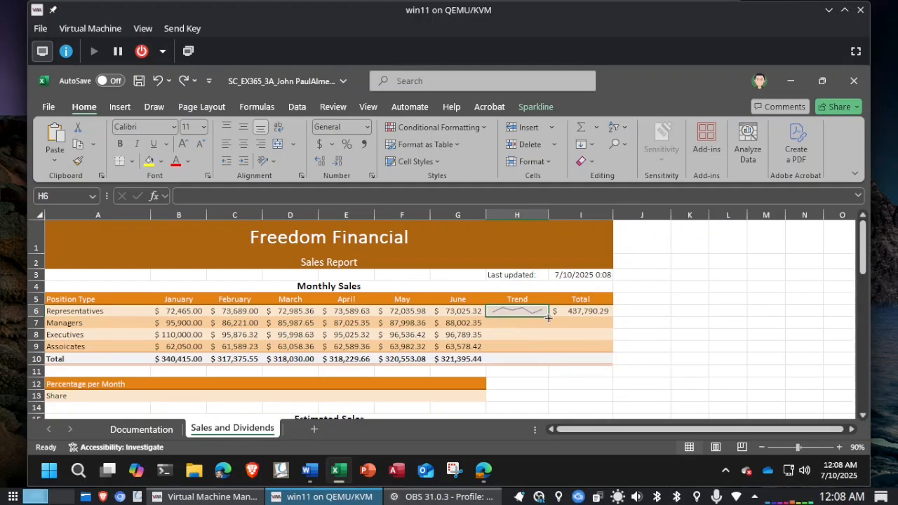
# Fill H7:H10 with the sparkline from cell H6 using the Fill Without Formatting option
pyautogui.moveTo(548, 318); pyautogui.dragTo(545, 366)
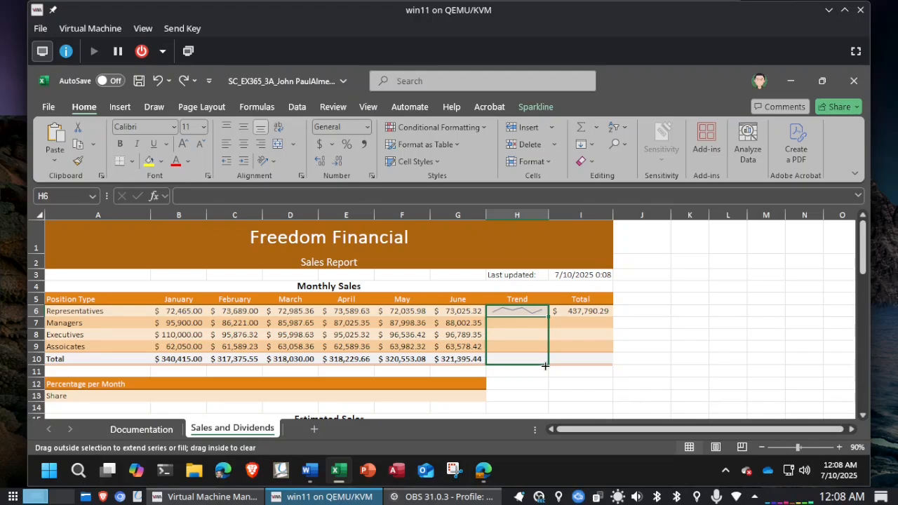
pyautogui.moveTo(545, 365); pyautogui.dragTo(546, 366)
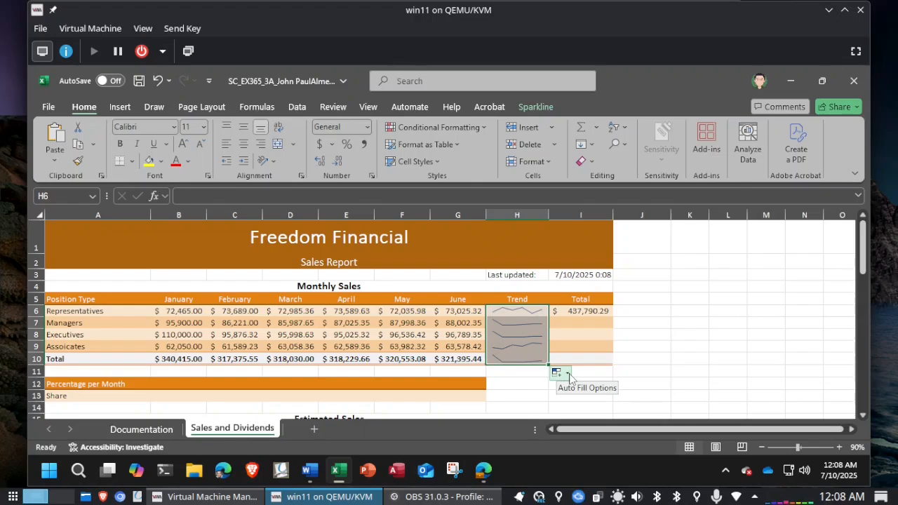
pyautogui.click(570, 377)
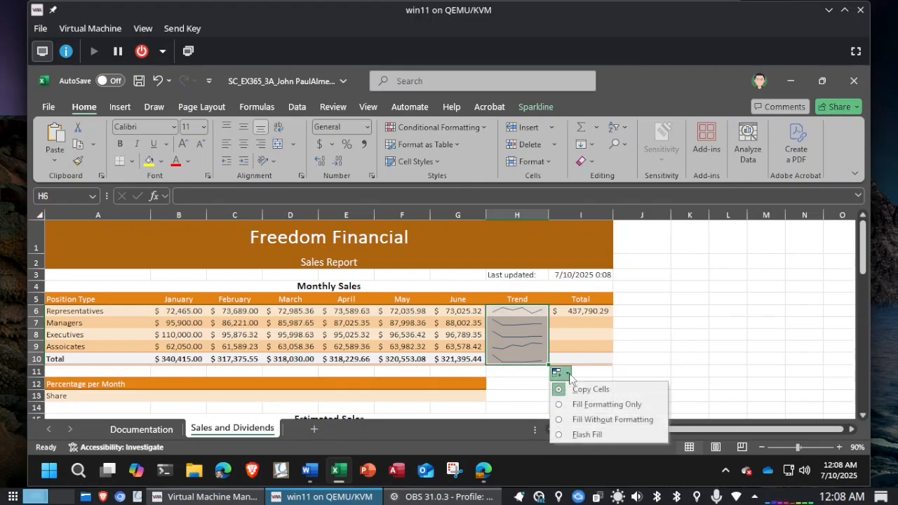
pyautogui.click(580, 419)
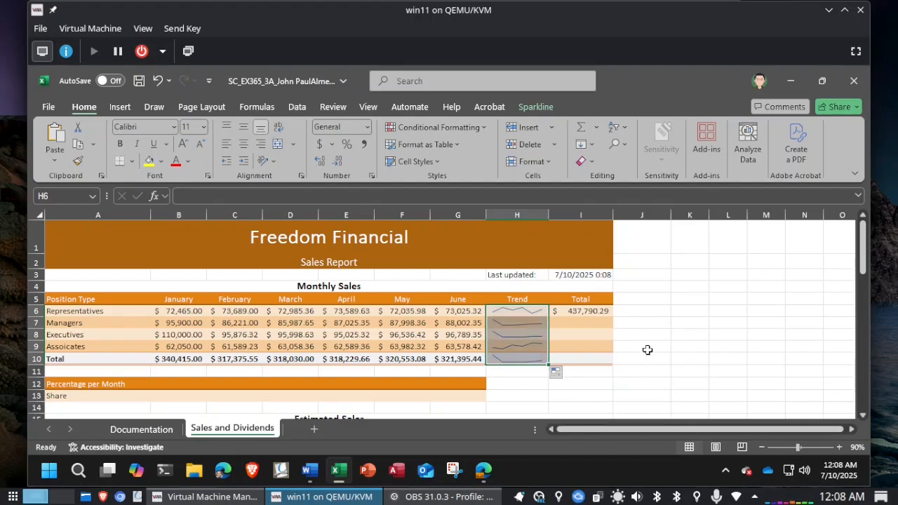
pyautogui.click(646, 333)
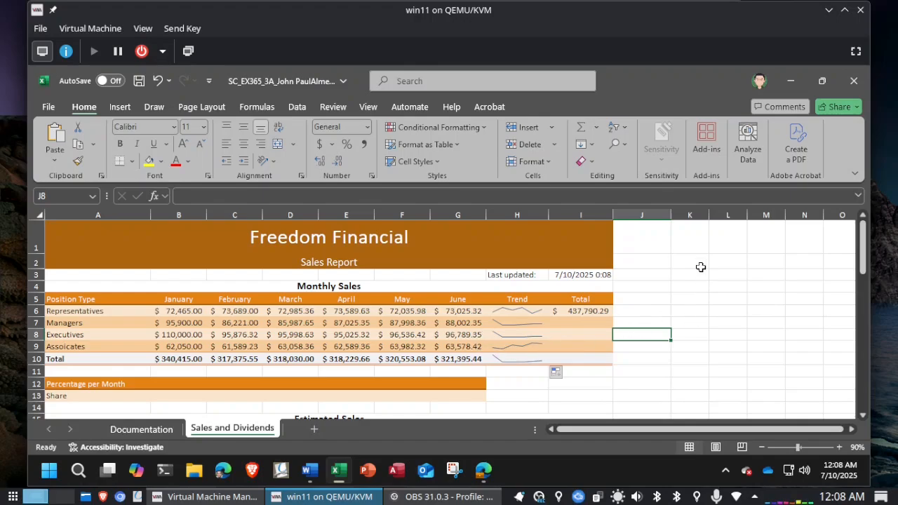
# Check step 6c in the Word instructions, and set the sparkline color of H6:H10 in the Excel workbook to Olive Green, Text 2
pyautogui.hotkey('alt', 'Tab')
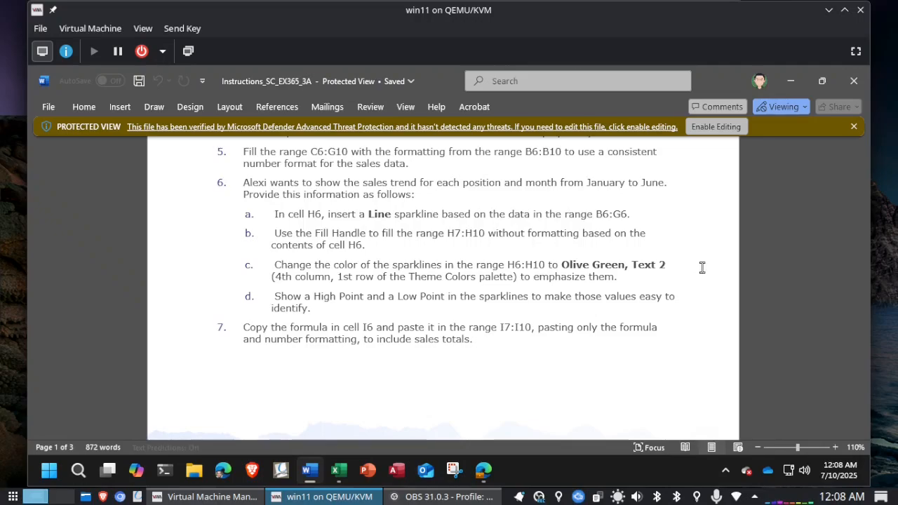
pyautogui.hotkey('alt', 'Tab')
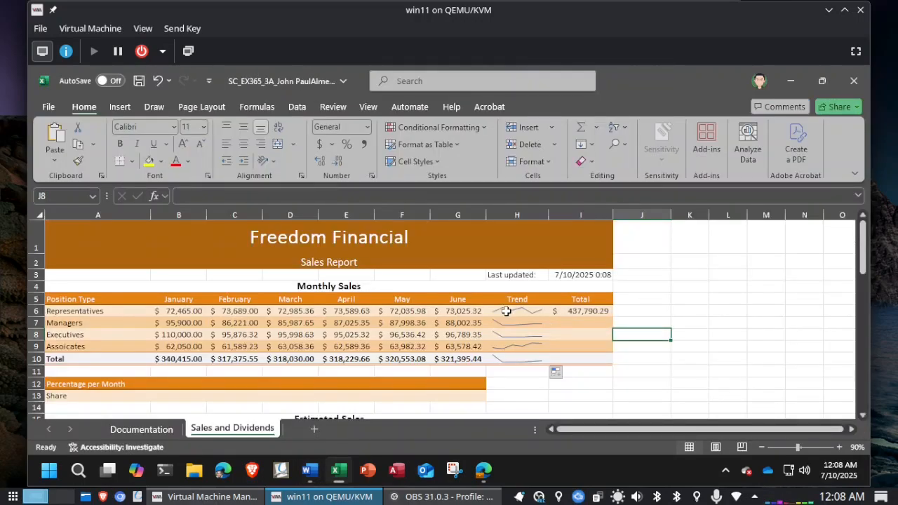
pyautogui.moveTo(506, 311); pyautogui.dragTo(509, 357)
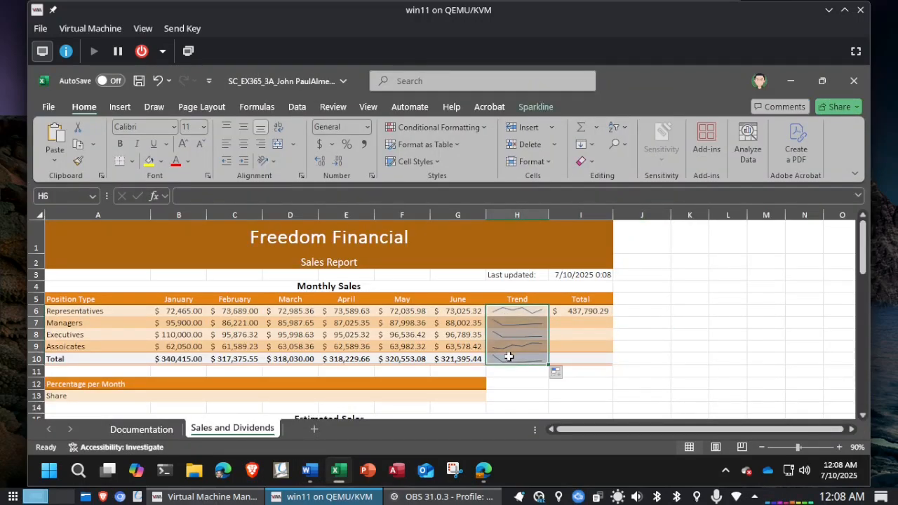
pyautogui.click(534, 107)
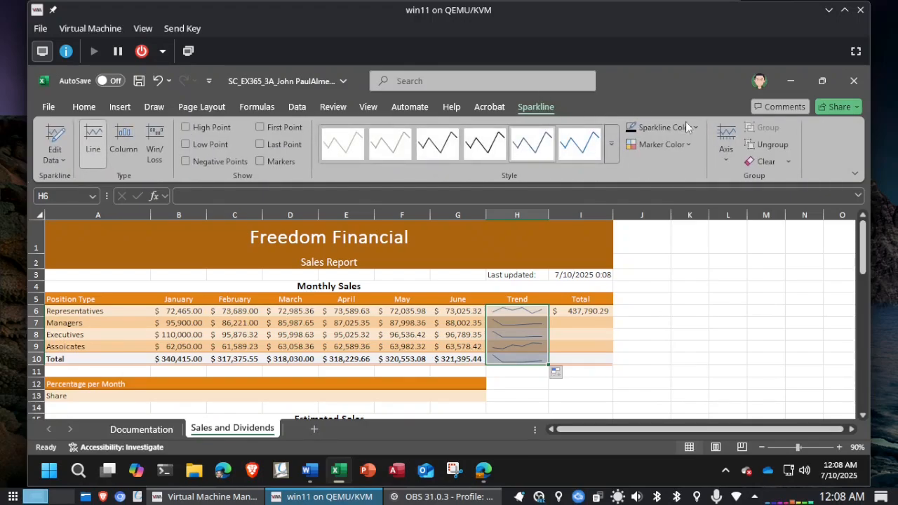
pyautogui.hotkey('alt', 'Tab')
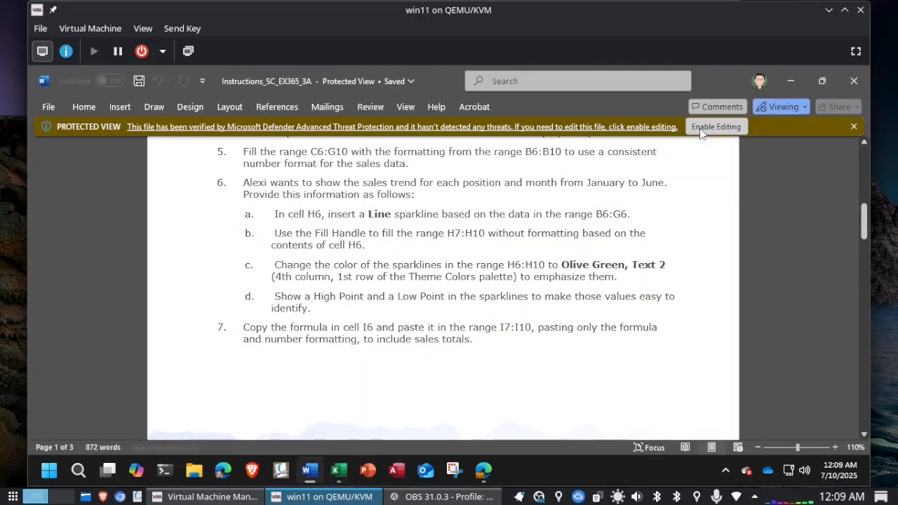
pyautogui.hotkey('alt', 'Tab')
pyautogui.click(699, 128)
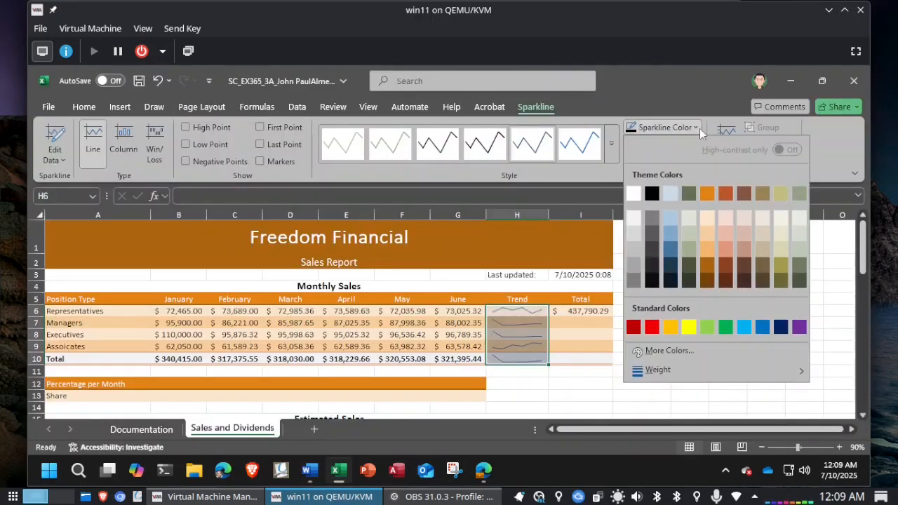
pyautogui.click(688, 193)
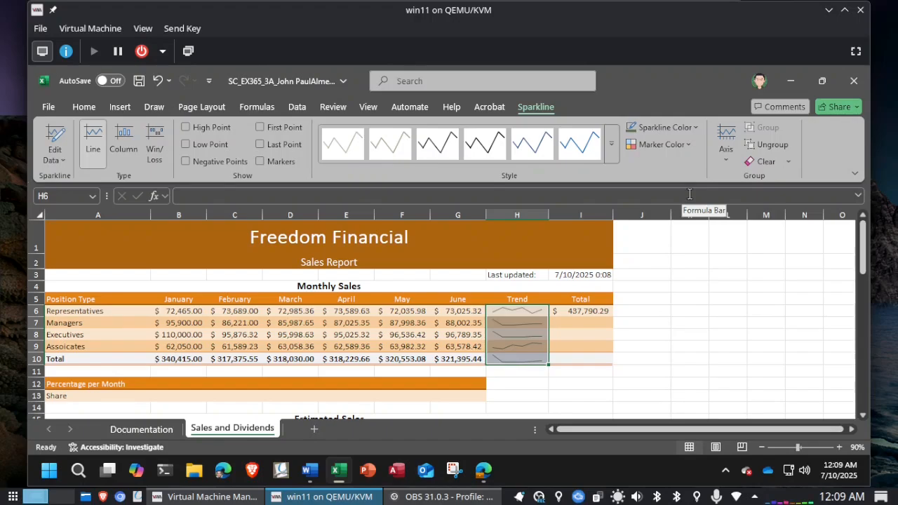
# Following step 6d in the Word instructions, show the High Point and Low Point on the H6:H10 sparklines, and save the Excel workbook
pyautogui.hotkey('alt', 'Tab')
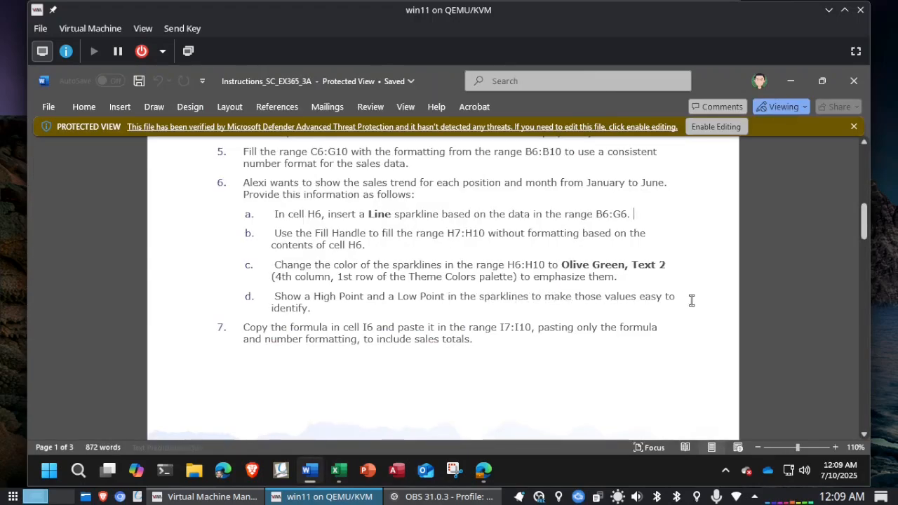
pyautogui.hotkey('alt', 'Tab')
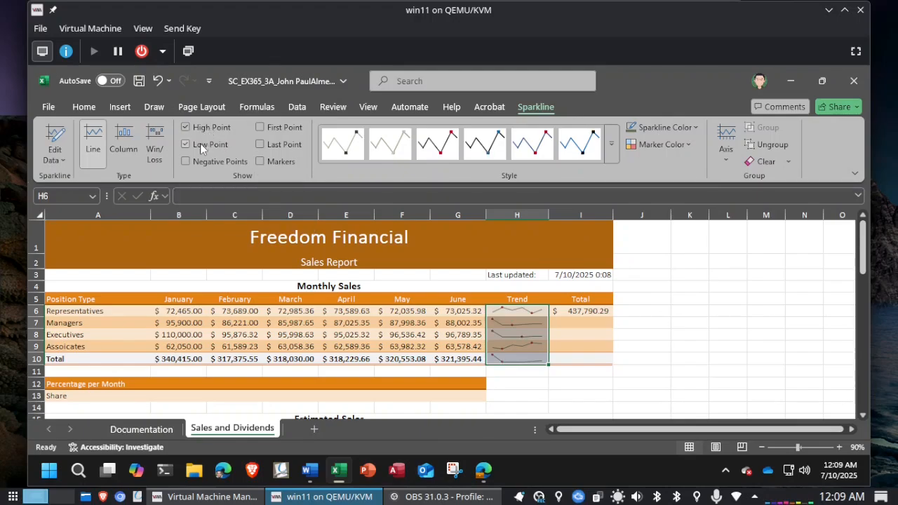
pyautogui.click(140, 82)
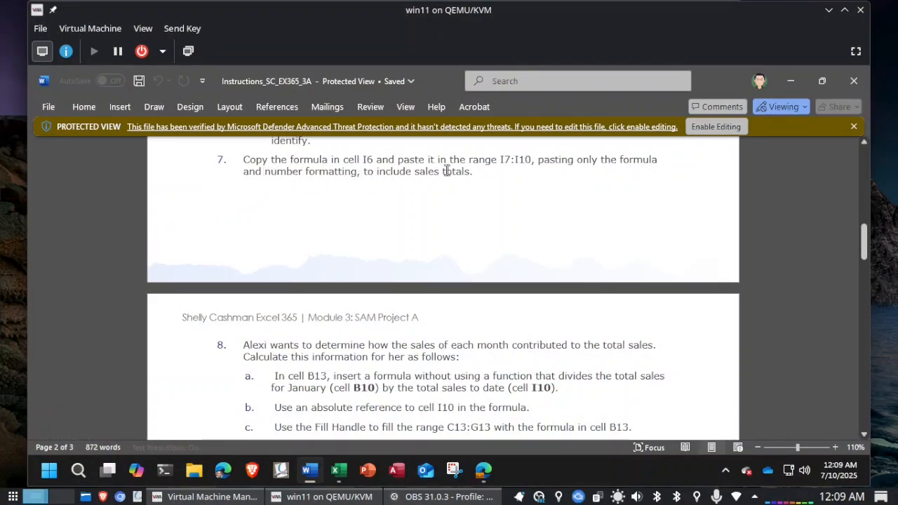
# Check step 7 in the Word instructions, and copy the formula in cell I6 of the Excel workbook
pyautogui.click(769, 231)
pyautogui.hotkey('alt', 'Tab')
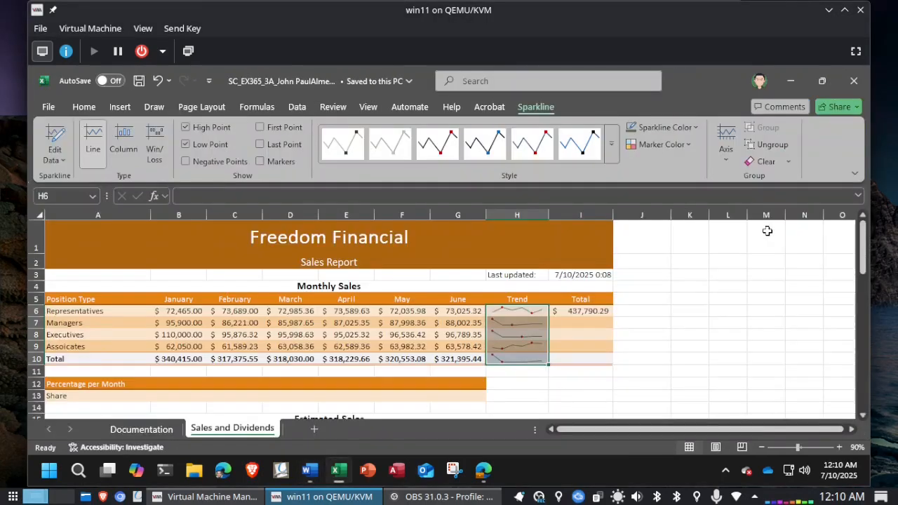
pyautogui.click(573, 311)
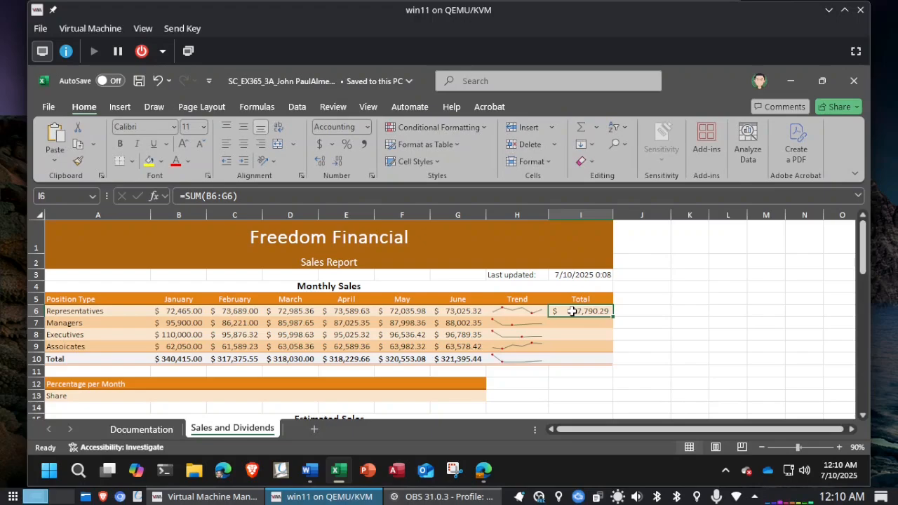
pyautogui.hotkey('alt', 'Tab')
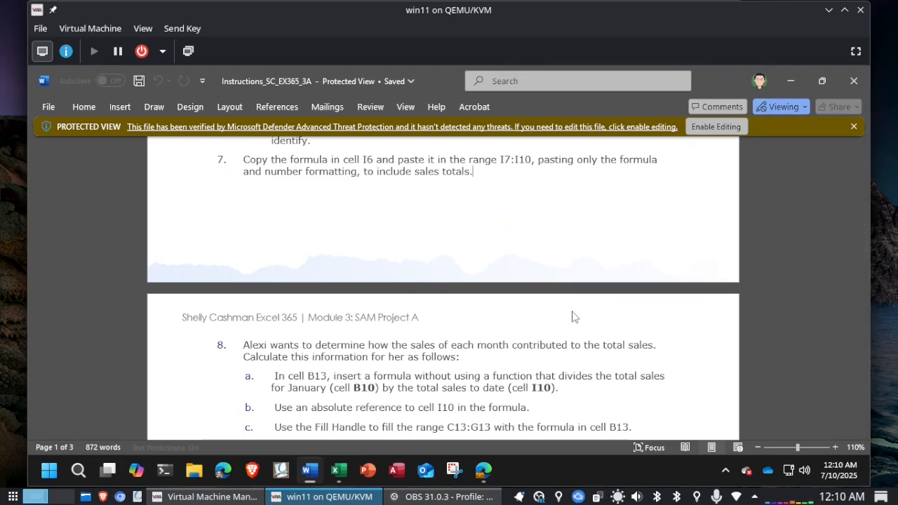
pyautogui.hotkey('alt', 'Tab')
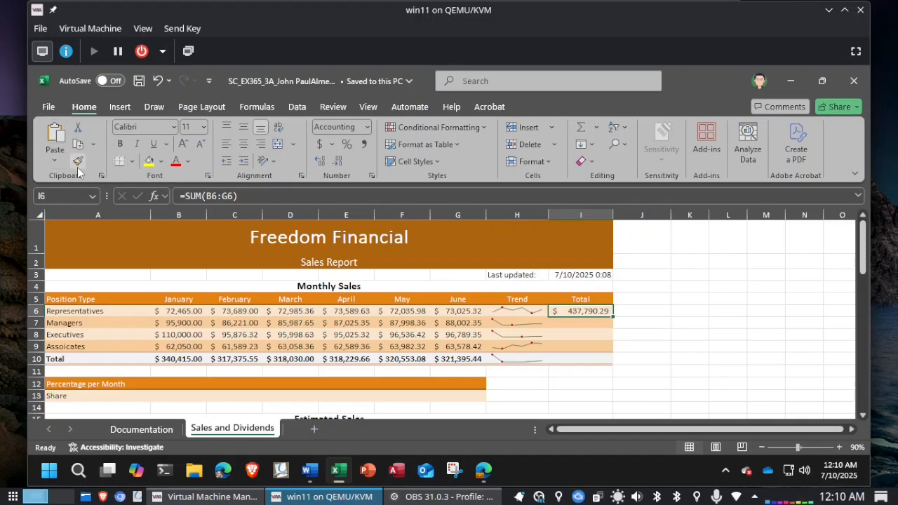
pyautogui.click(79, 146)
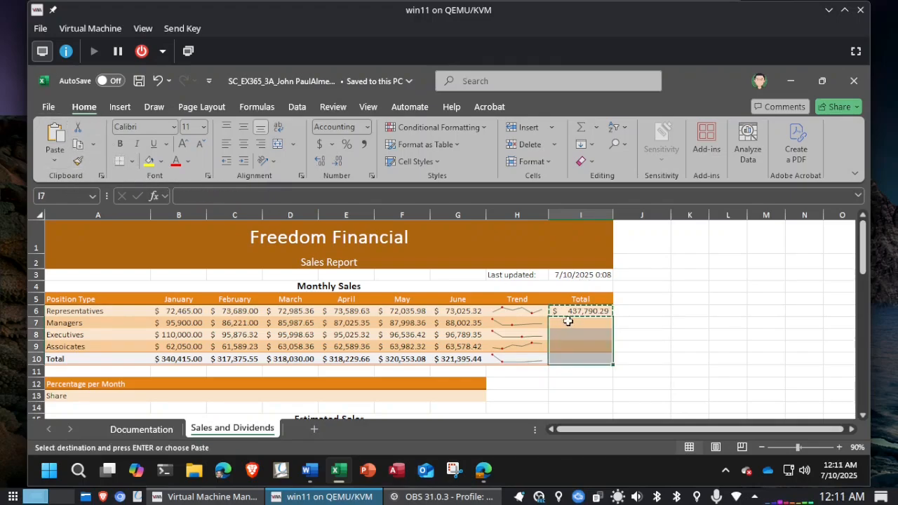
# Paste only the formula and number formatting from I6 into the range I7:I10, rechecking step 7 in the Word instructions
pyautogui.moveTo(568, 322); pyautogui.dragTo(579, 359)
pyautogui.click(568, 321)
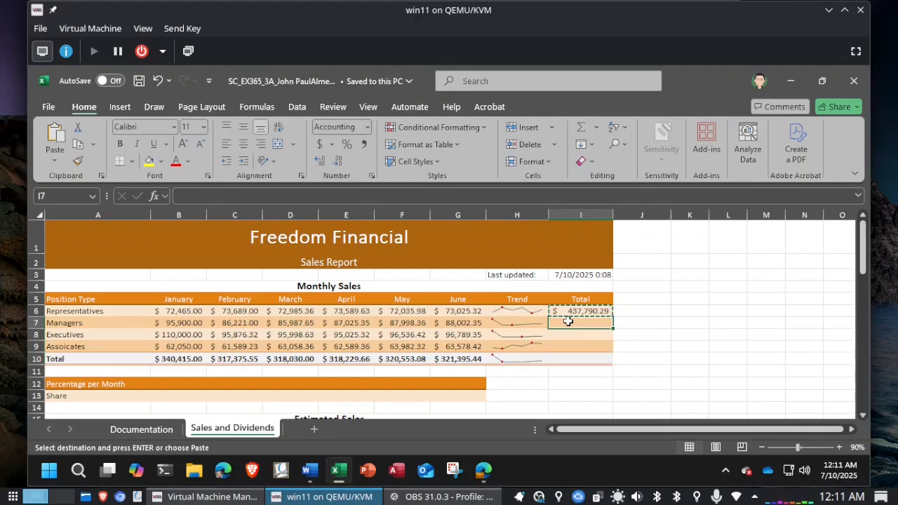
pyautogui.moveTo(568, 320); pyautogui.dragTo(567, 359)
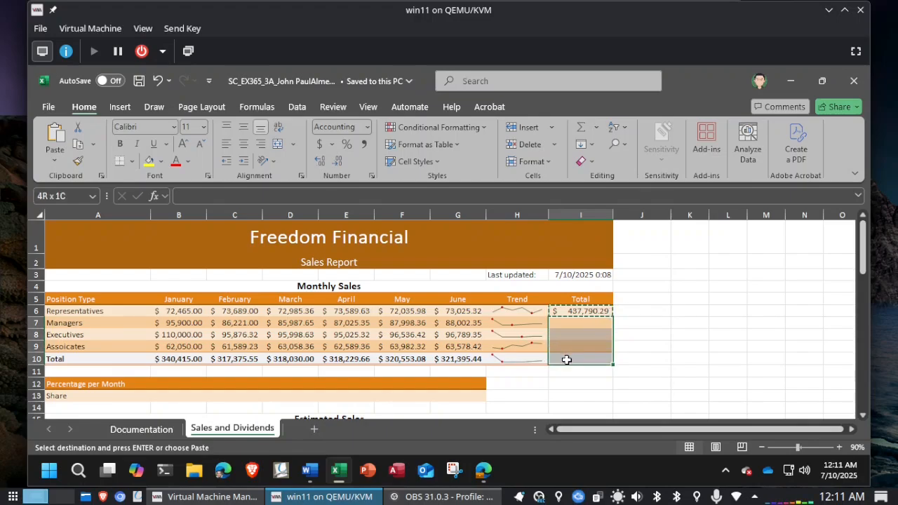
pyautogui.moveTo(567, 360); pyautogui.dragTo(567, 359)
pyautogui.hotkey('alt', 'Tab')
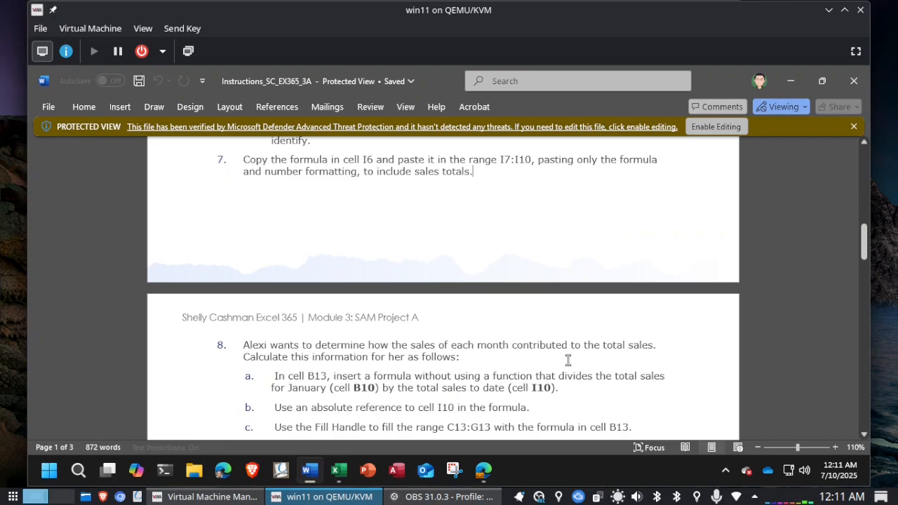
pyautogui.hotkey('alt', 'Tab')
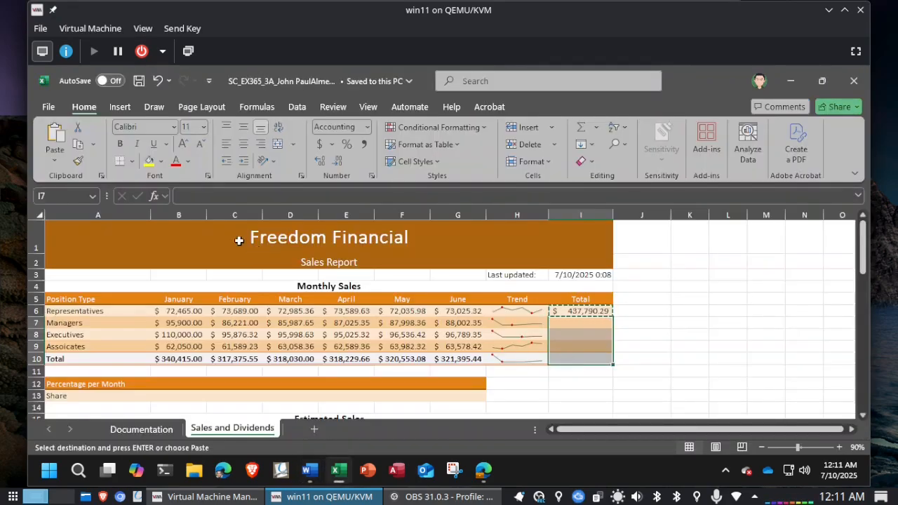
pyautogui.click(55, 161)
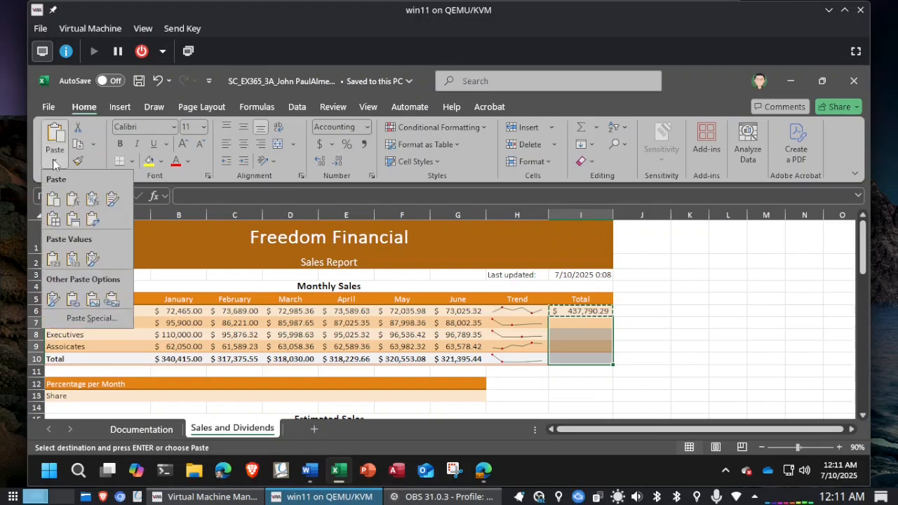
pyautogui.click(55, 163)
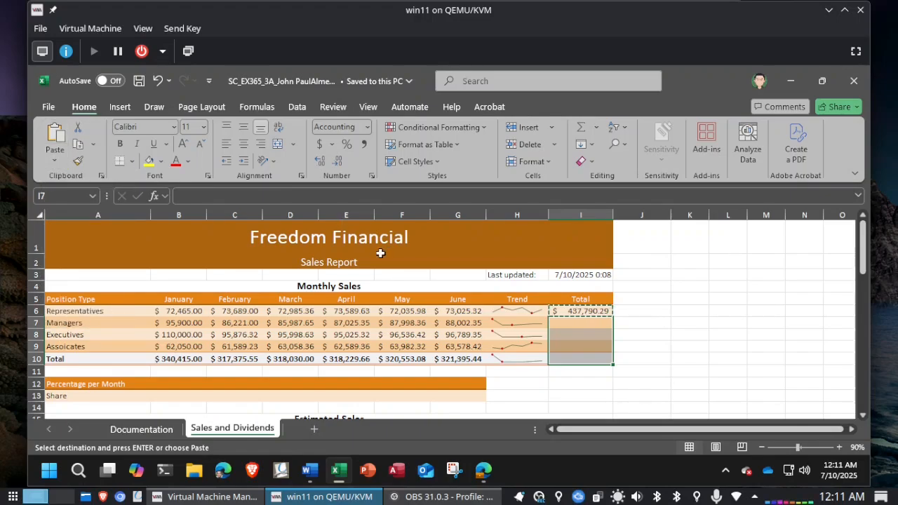
pyautogui.rightClick(584, 326)
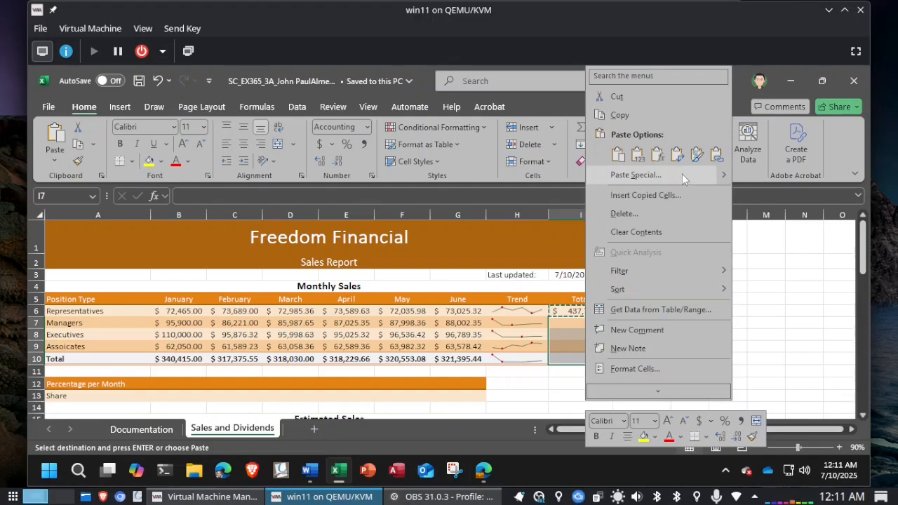
pyautogui.moveTo(722, 175)
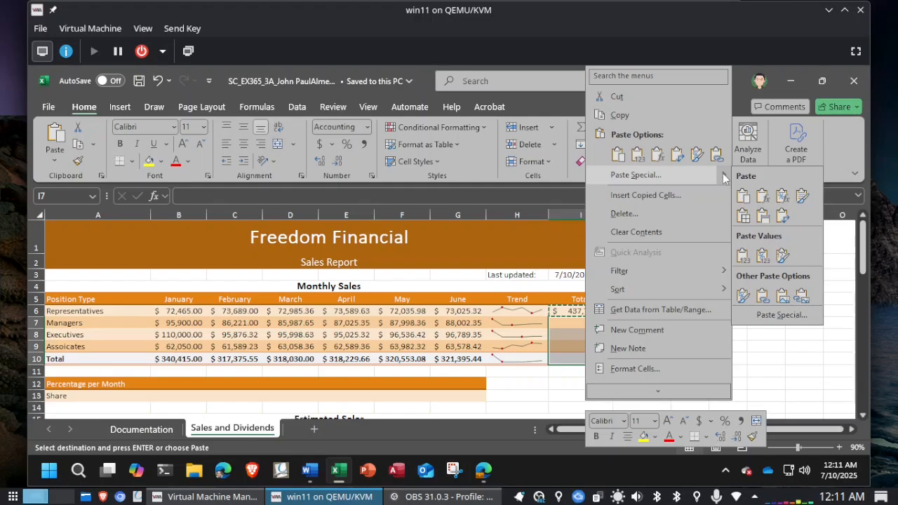
pyautogui.click(783, 197)
# Following step 8a in the Word instructions, enter the formula =B10/I10 in cell B13 of the Excel workbook
pyautogui.hotkey('alt', 'Tab')
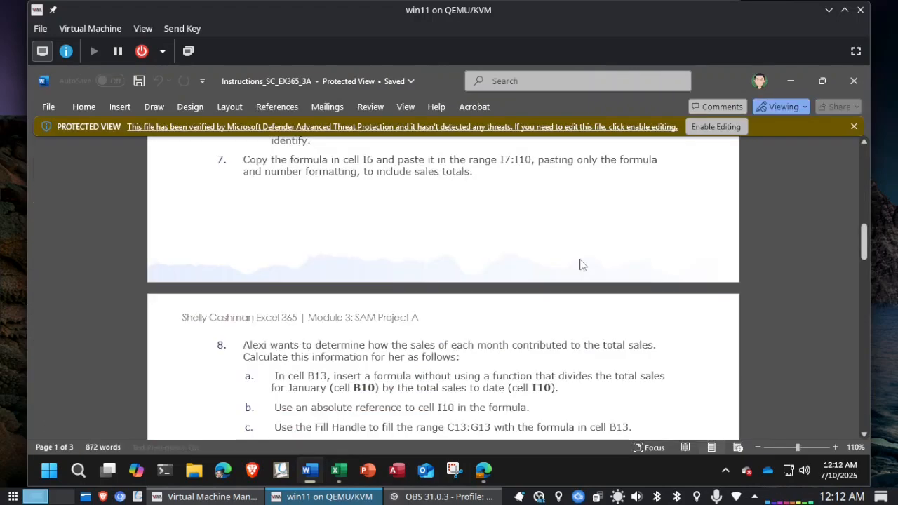
pyautogui.scroll(-3, 581, 263)
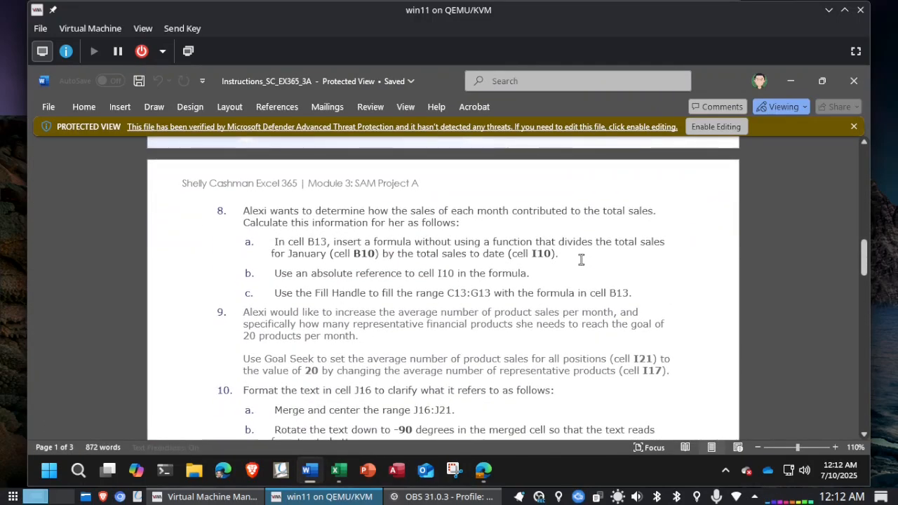
pyautogui.scroll(-1, 581, 259)
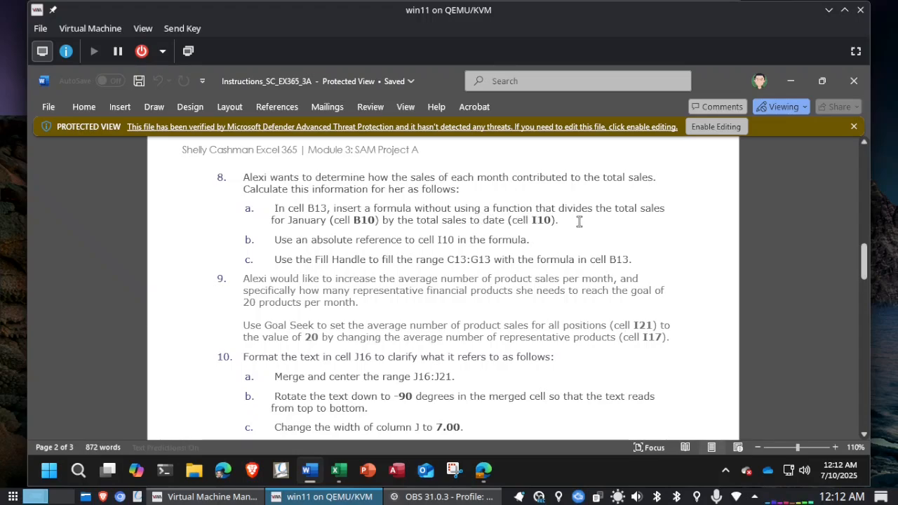
pyautogui.hotkey('alt', 'Tab')
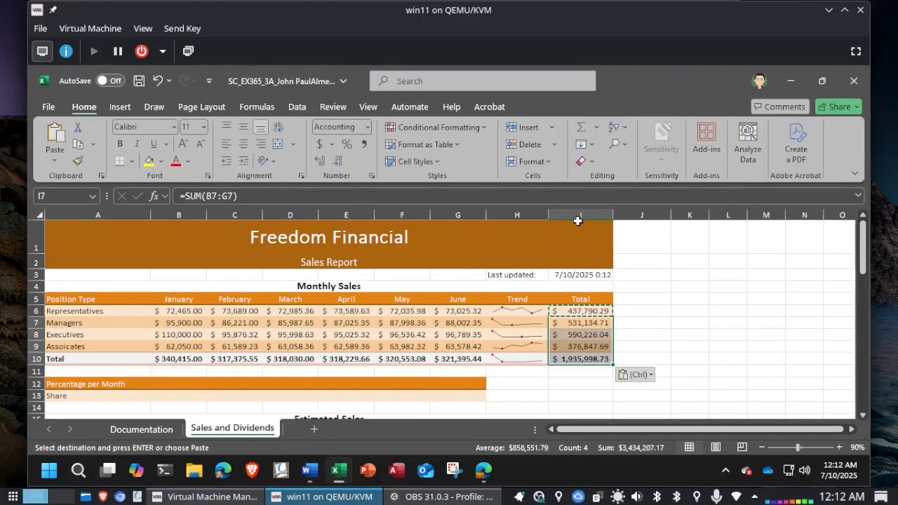
pyautogui.click(180, 399)
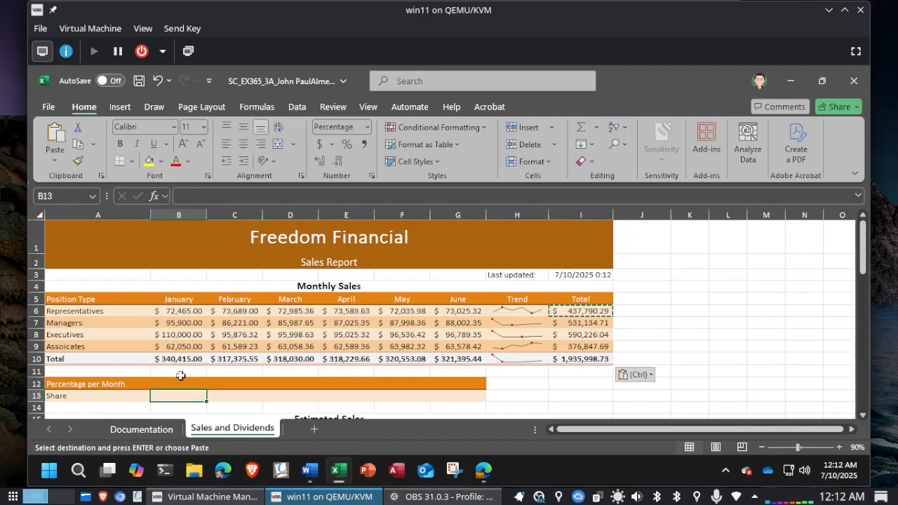
pyautogui.hotkey('alt', 'Tab')
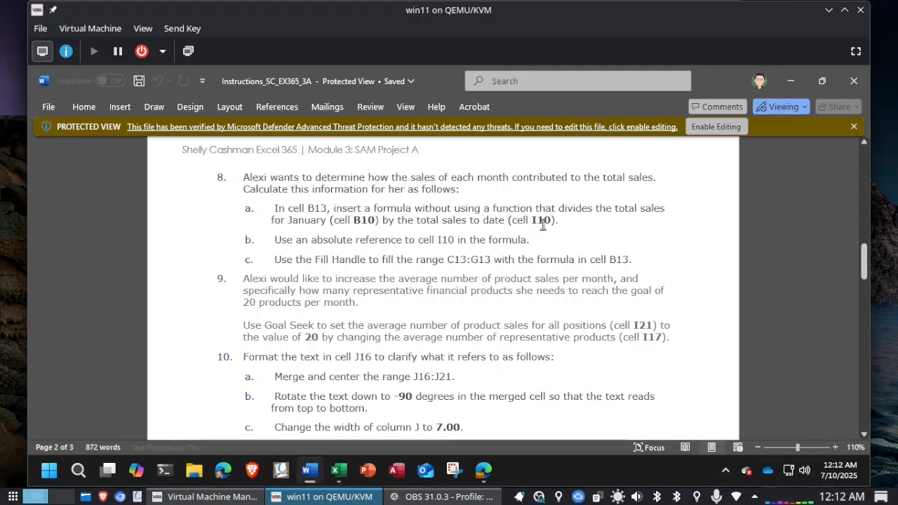
pyautogui.hotkey('alt', 'Tab')
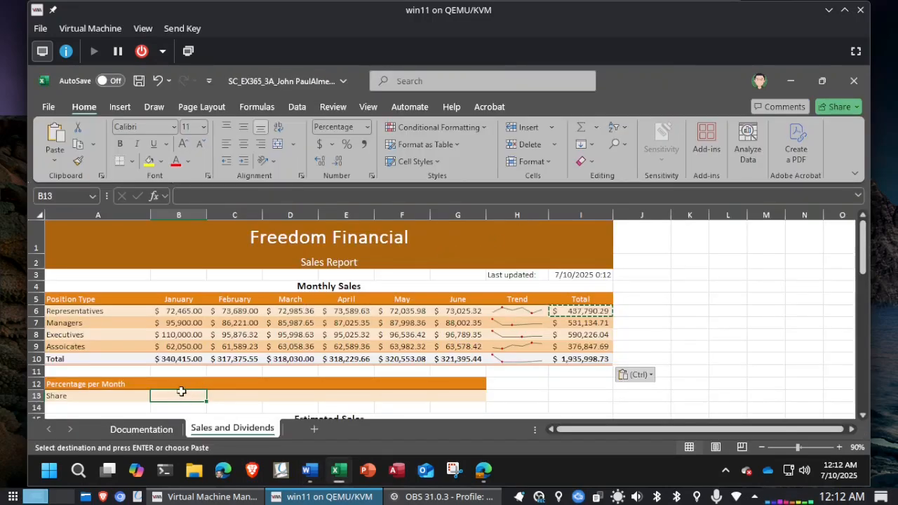
pyautogui.write('=')
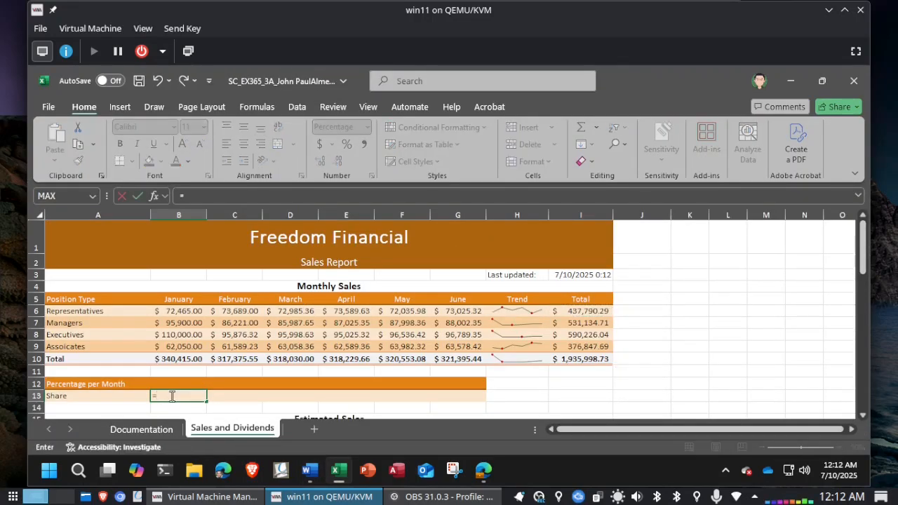
pyautogui.write('B10')
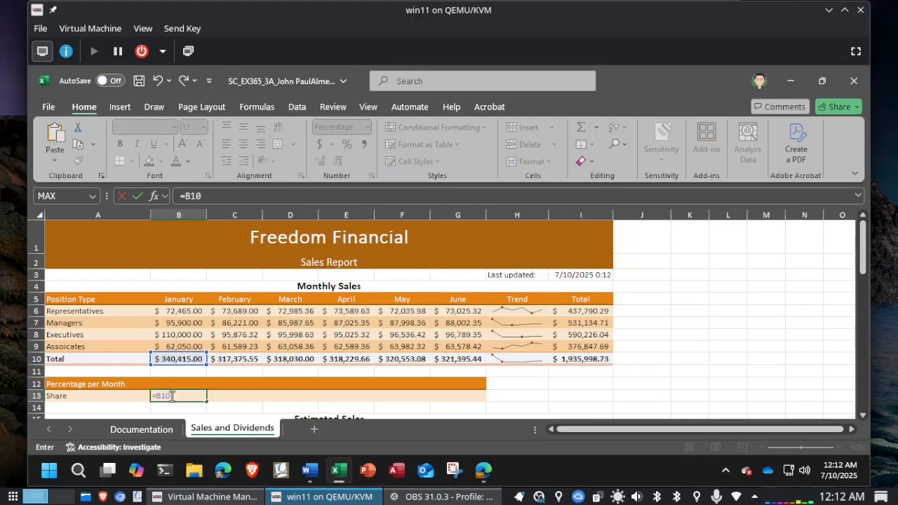
pyautogui.write('/I10')
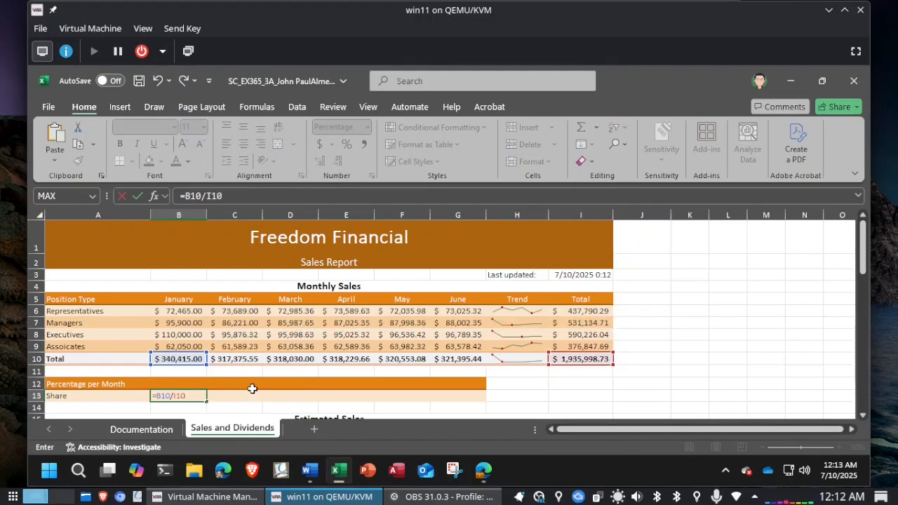
# Check step 8b in the Word instructions, and make the I10 reference in B13's formula absolute in Excel, giving =B10/$I$10
pyautogui.hotkey('alt', 'Tab')
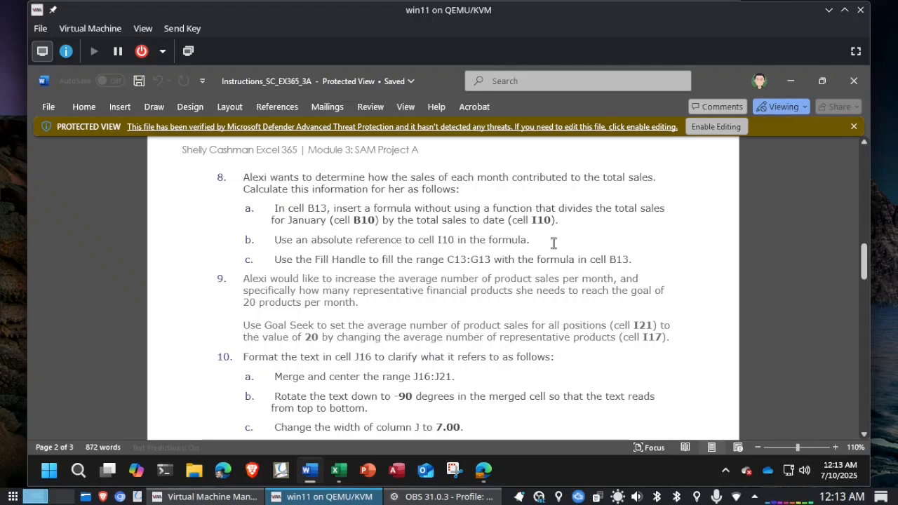
pyautogui.hotkey('alt', 'Tab')
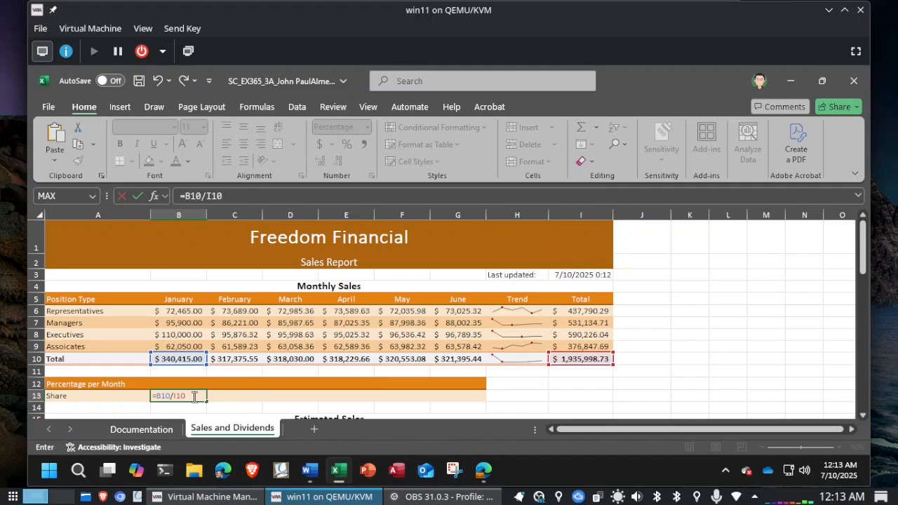
pyautogui.press('F4')
pyautogui.press('Return')
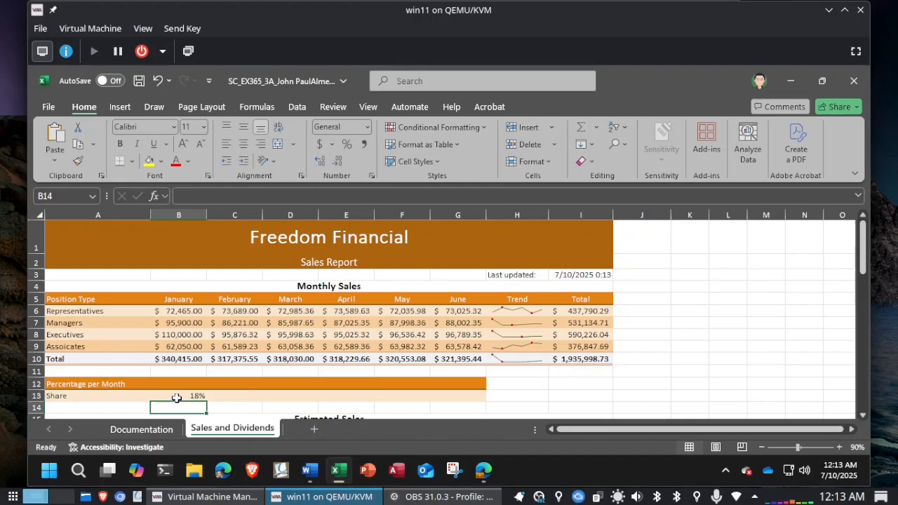
# Glance at step 8 in the Word instructions, and change the formula in cell B13 of the Excel workbook to the relative version =B10/I10
pyautogui.hotkey('alt', 'Tab')
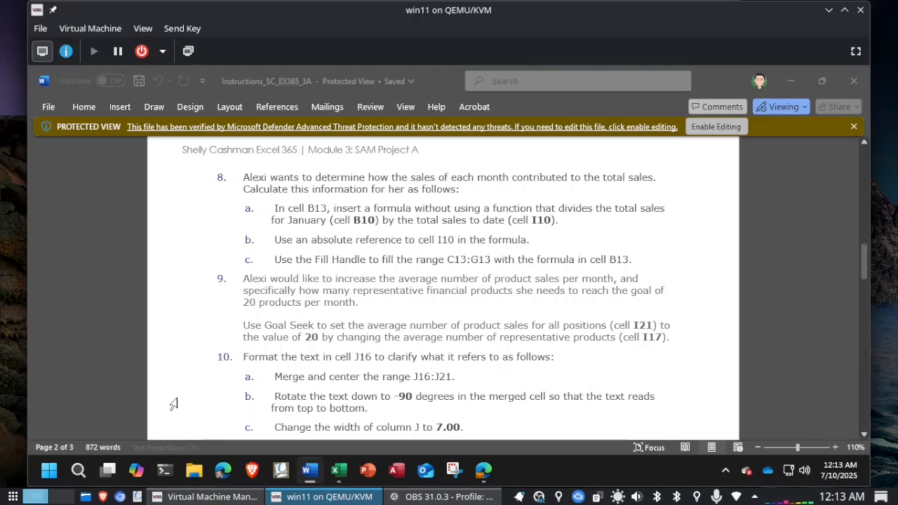
pyautogui.hotkey('alt', 'Tab')
pyautogui.click(177, 398)
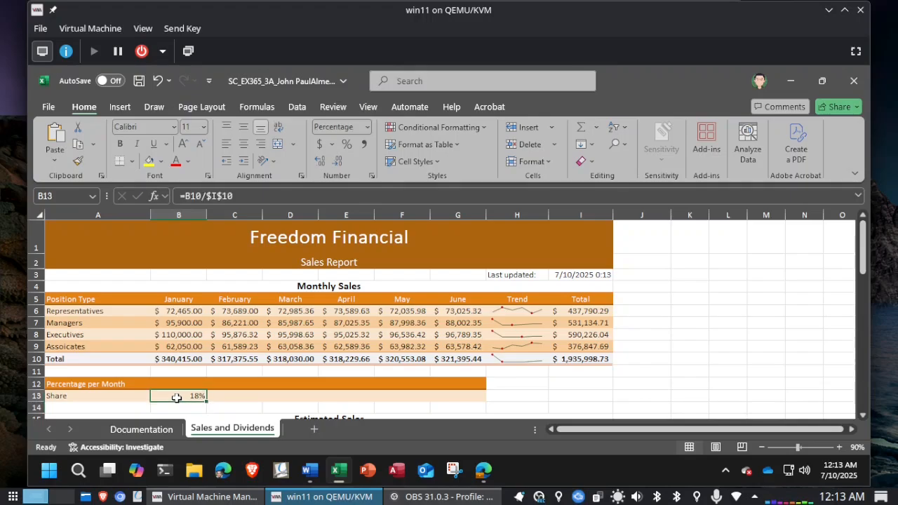
pyautogui.click(243, 196)
pyautogui.press('BackSpace')
pyautogui.press('BackSpace')
pyautogui.press('BackSpace')
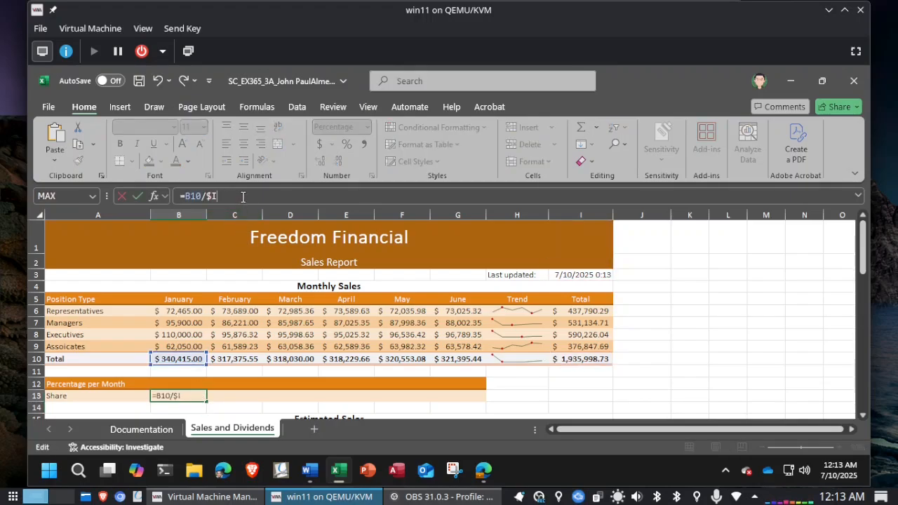
pyautogui.write('I10')
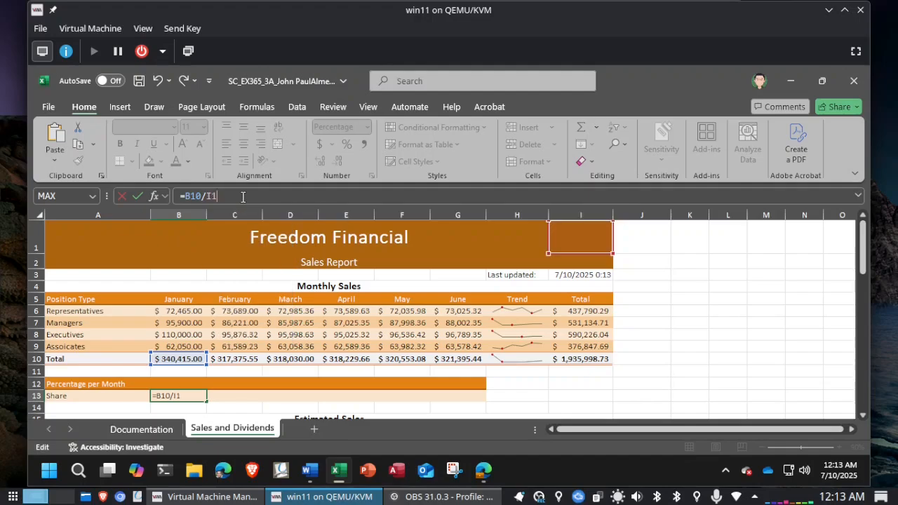
pyautogui.press('F4')
pyautogui.press('Return')
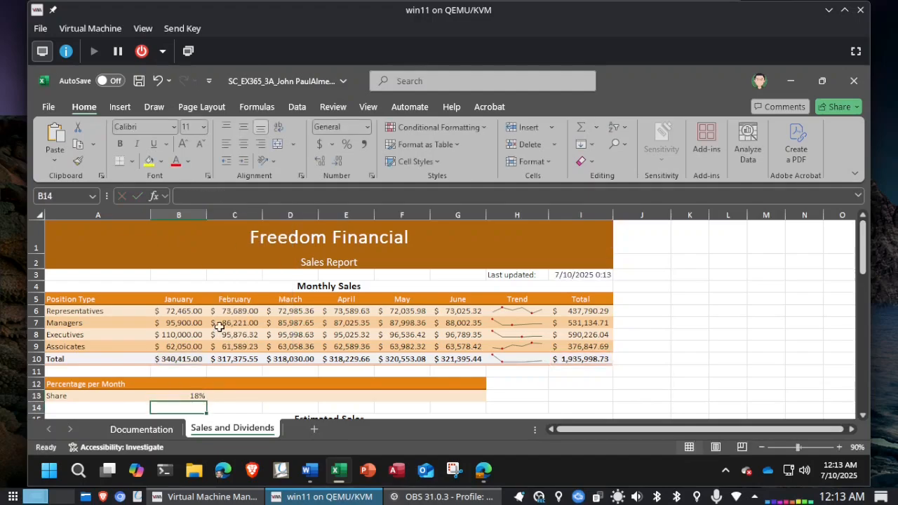
# Fill C13:G13 with the relative formula from B13 using the Fill Handle, and inspect the formulas in the filled cells
pyautogui.click(186, 397)
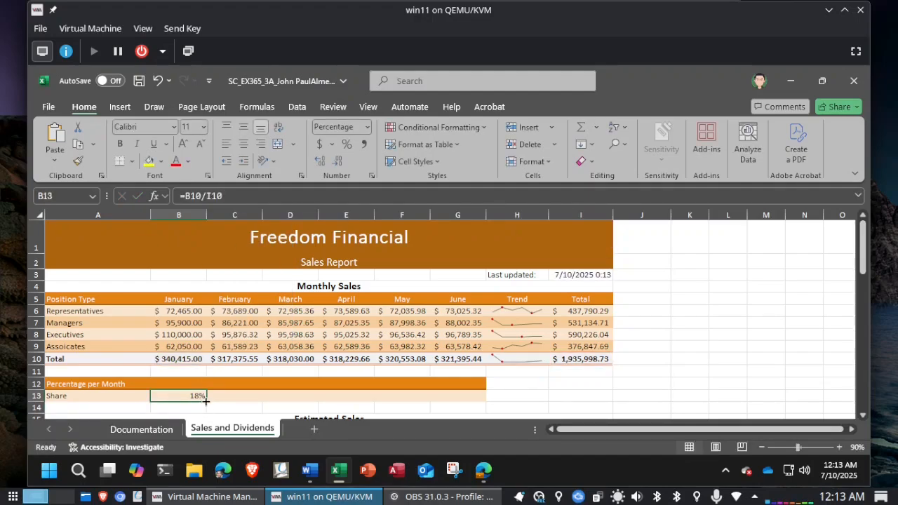
pyautogui.moveTo(206, 401); pyautogui.dragTo(461, 398)
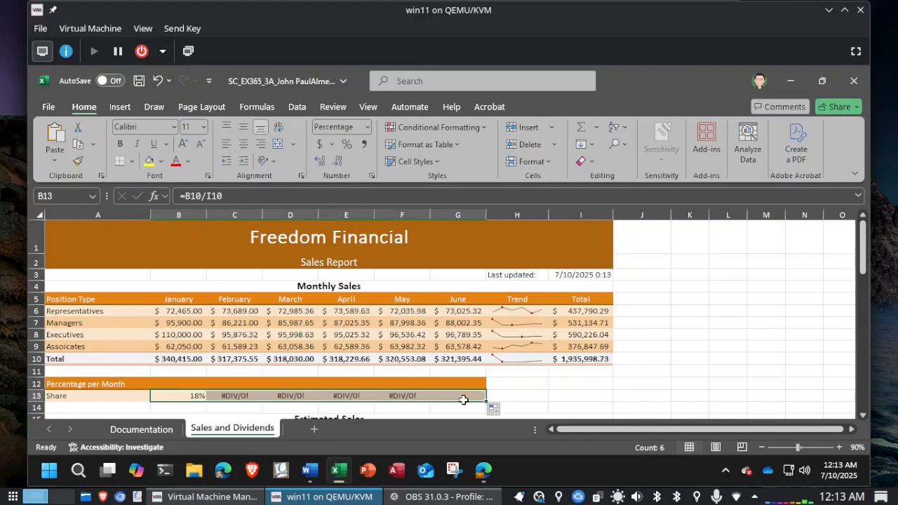
pyautogui.click(235, 396)
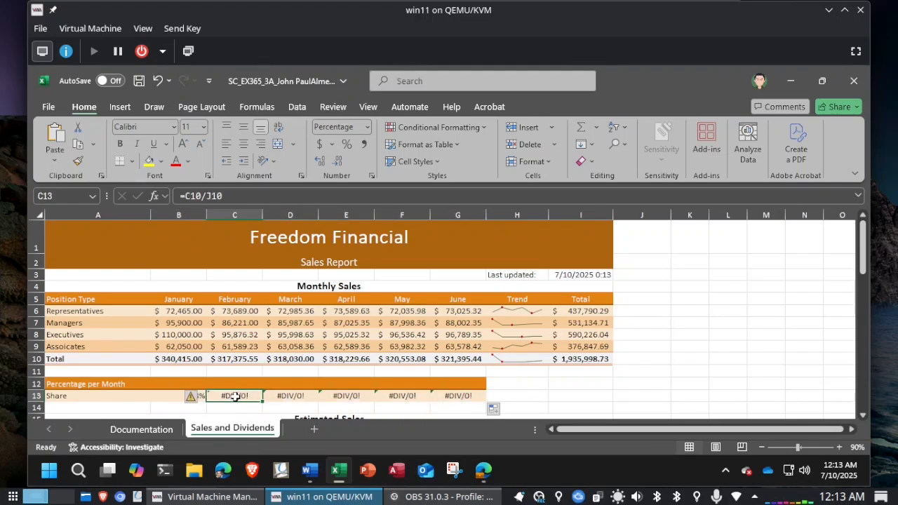
pyautogui.click(291, 398)
pyautogui.click(343, 399)
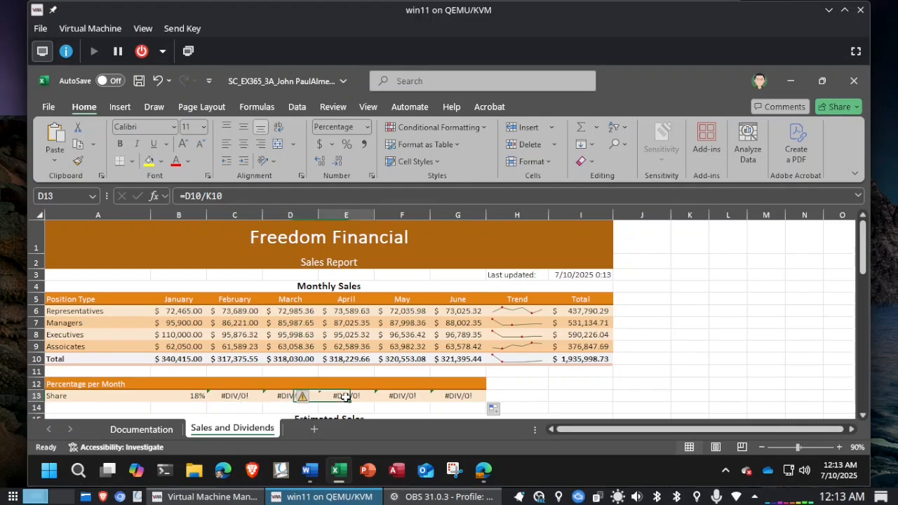
pyautogui.click(402, 397)
pyautogui.click(451, 397)
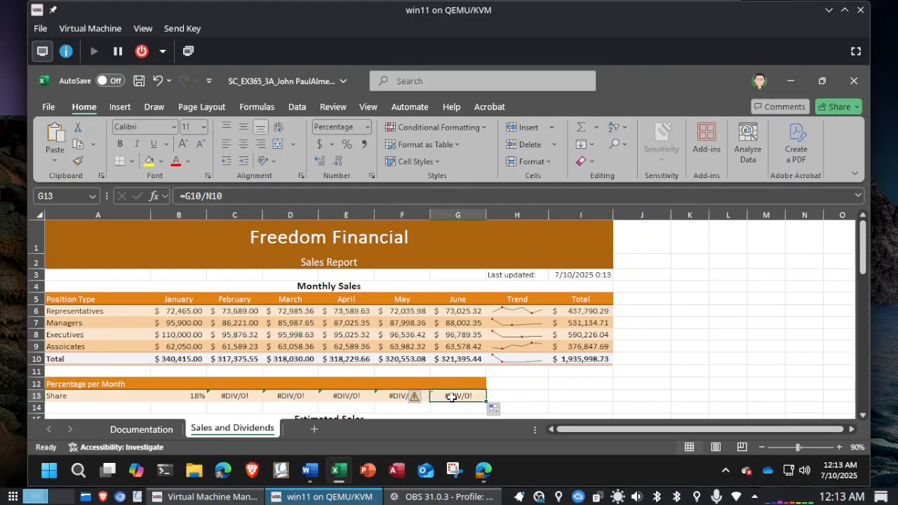
# Change the I10 reference in cell B13's formula to an absolute reference, making it =B10/$I$10
pyautogui.click(184, 397)
pyautogui.click(244, 196)
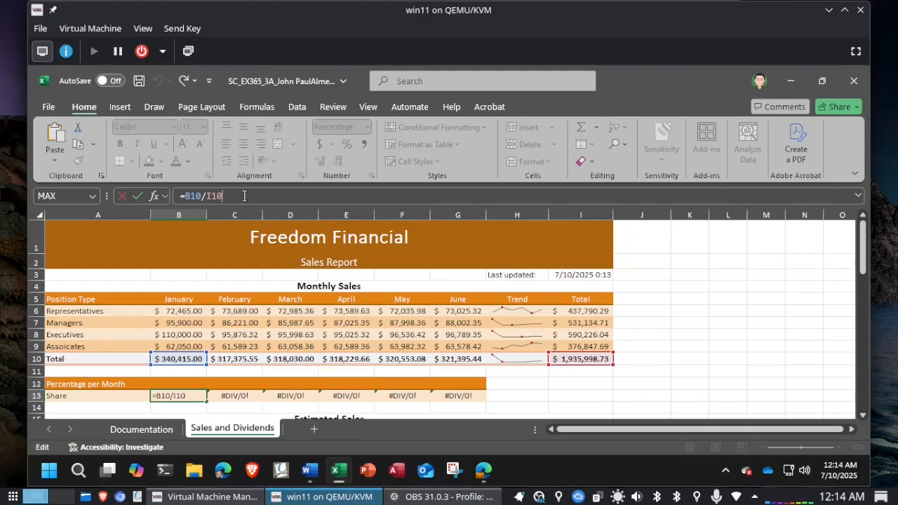
pyautogui.press('F4')
pyautogui.press('Return')
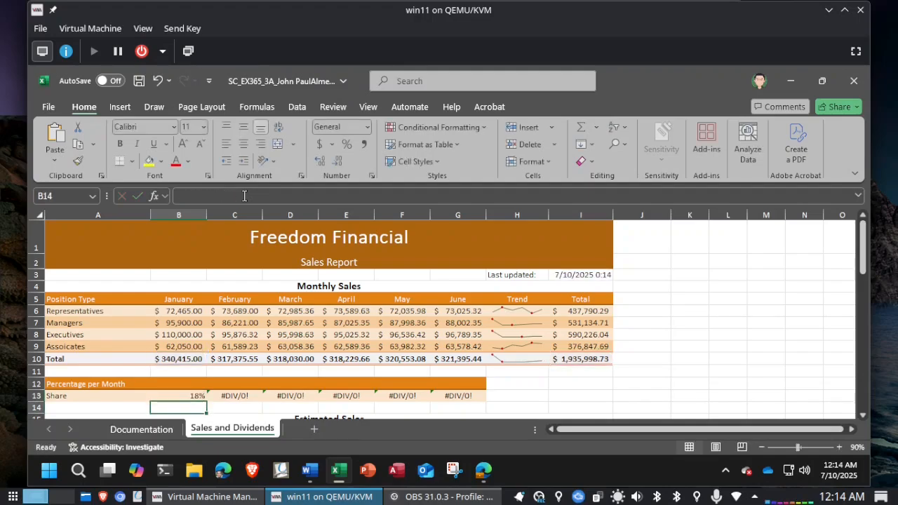
# Fill the range C13:G13 with the absolute-reference formula from B13 using the Fill Handle, and save the workbook
pyautogui.click(181, 396)
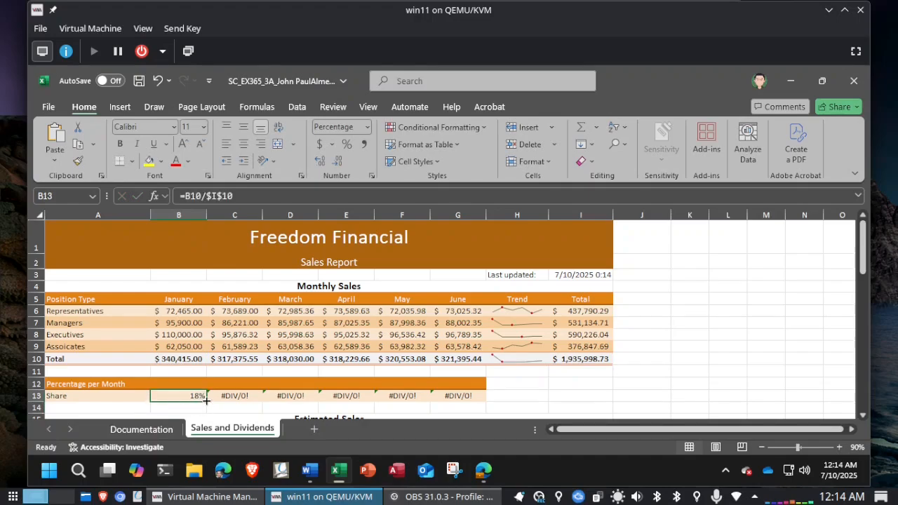
pyautogui.moveTo(208, 399); pyautogui.dragTo(492, 409)
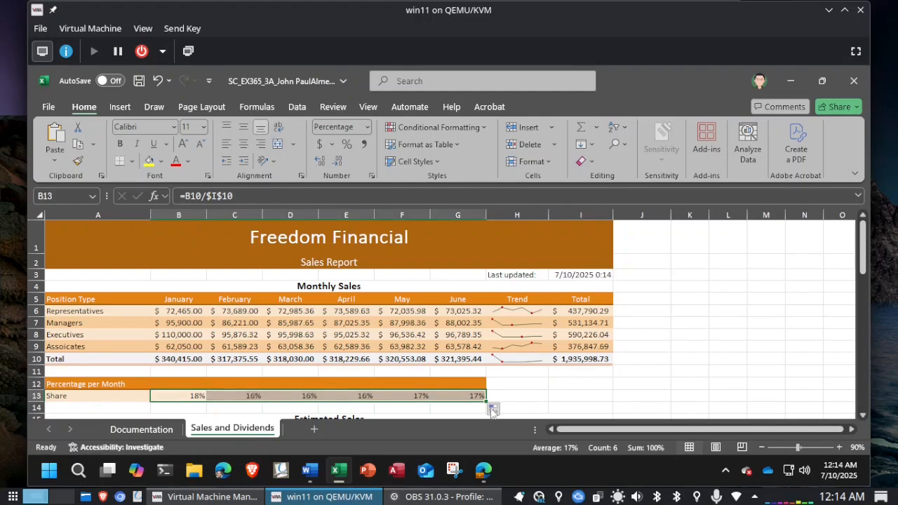
pyautogui.hotkey('ctrl', 's')
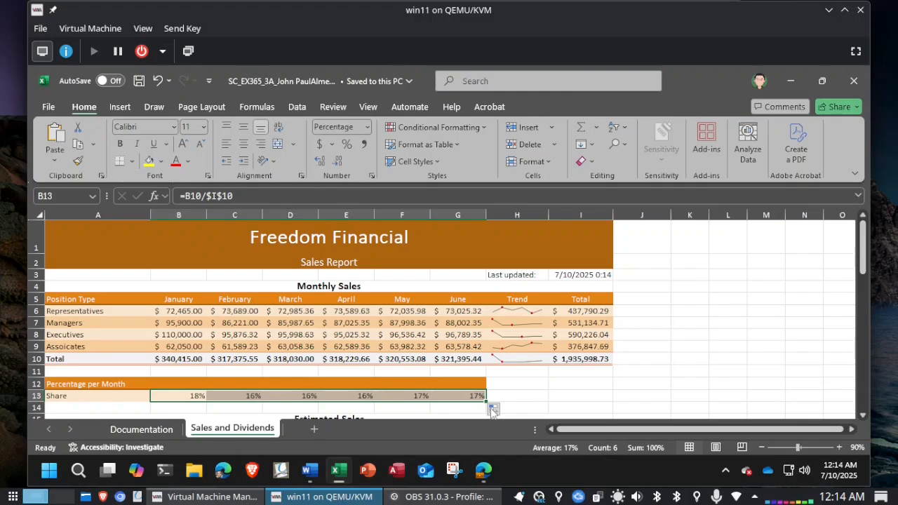
# Read step 9 in the Word instructions and locate cells I21 and I17 in the Excel workbook's Estimated Sales table
pyautogui.hotkey('alt', 'Tab')
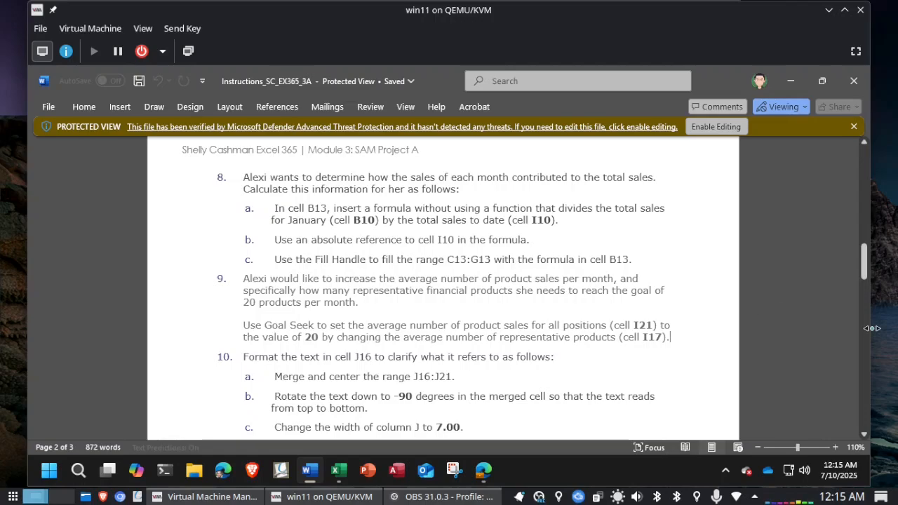
pyautogui.click(784, 348)
pyautogui.hotkey('alt', 'Tab')
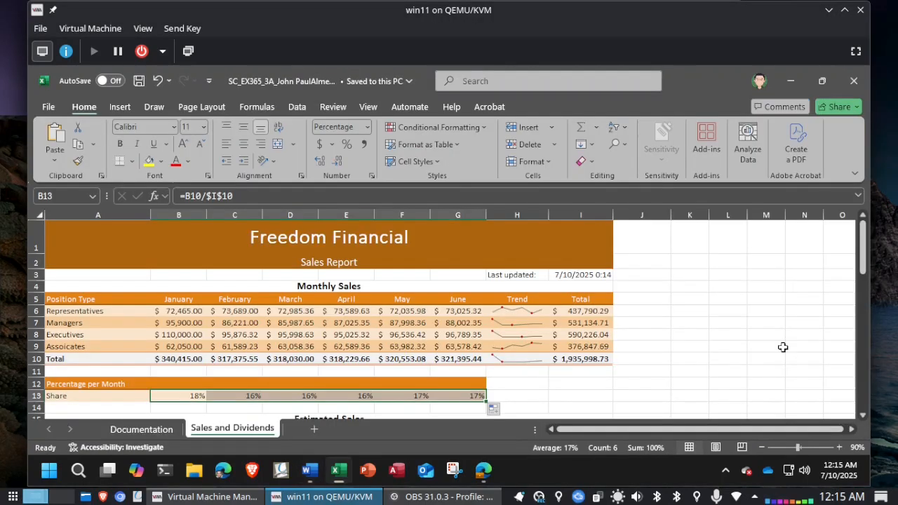
pyautogui.scroll(-2, 677, 326)
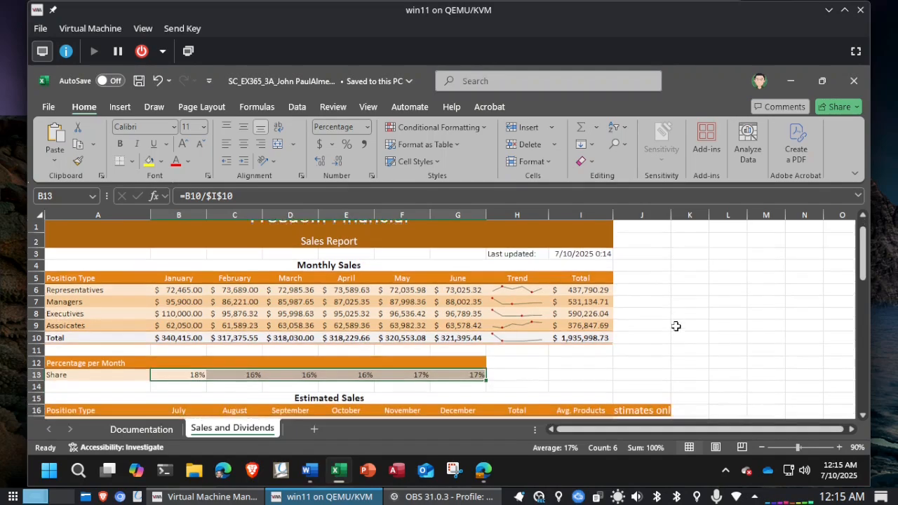
pyautogui.scroll(-2, 676, 326)
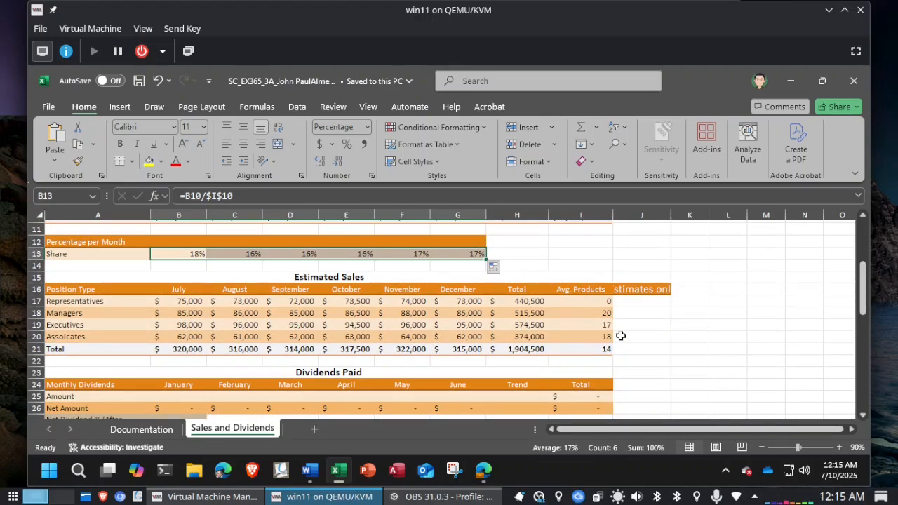
pyautogui.hotkey('alt', 'Tab')
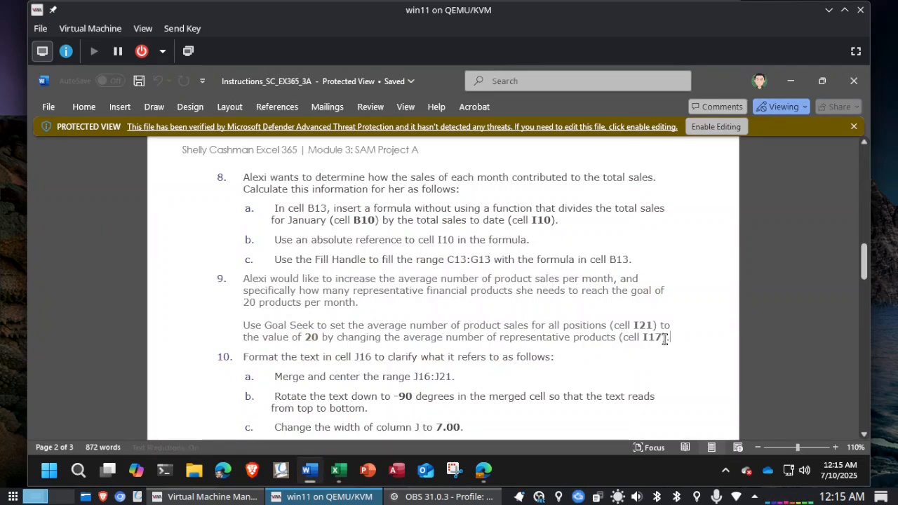
pyautogui.hotkey('alt', 'Tab')
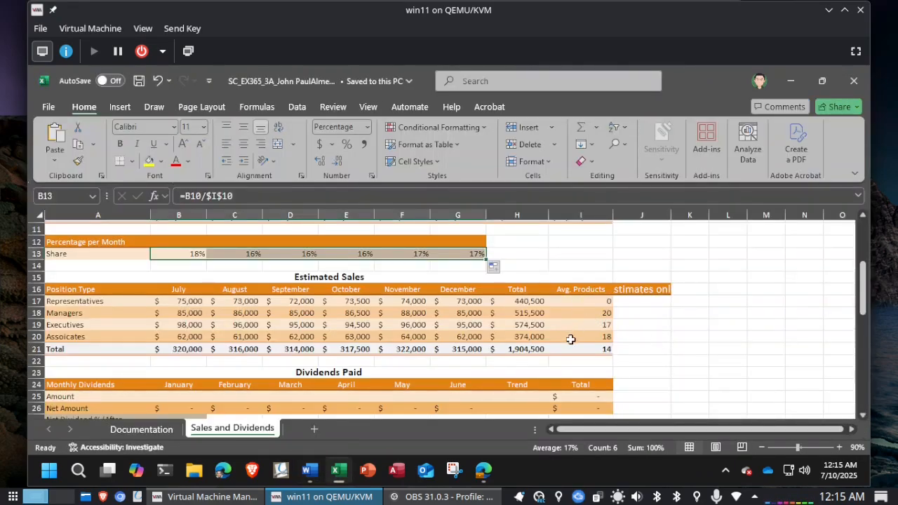
pyautogui.hotkey('alt', 'Tab')
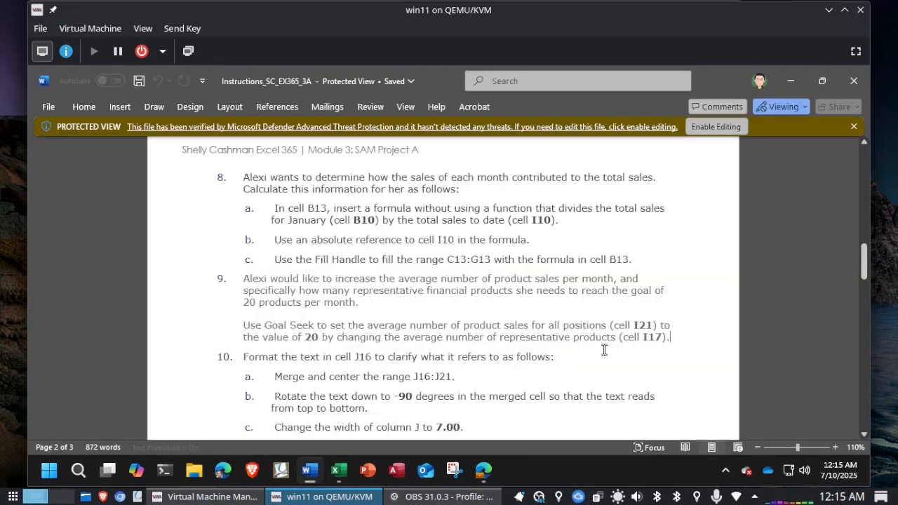
pyautogui.hotkey('alt', 'Tab')
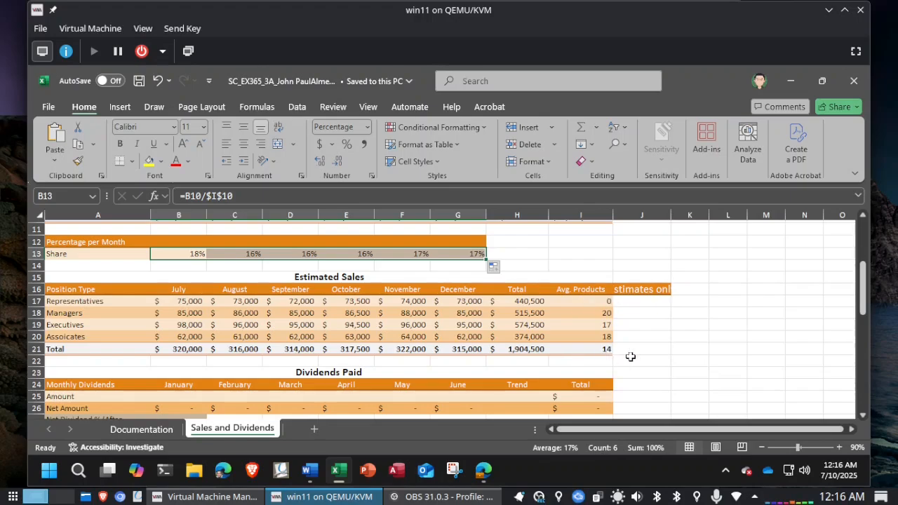
pyautogui.hotkey('alt', 'Tab')
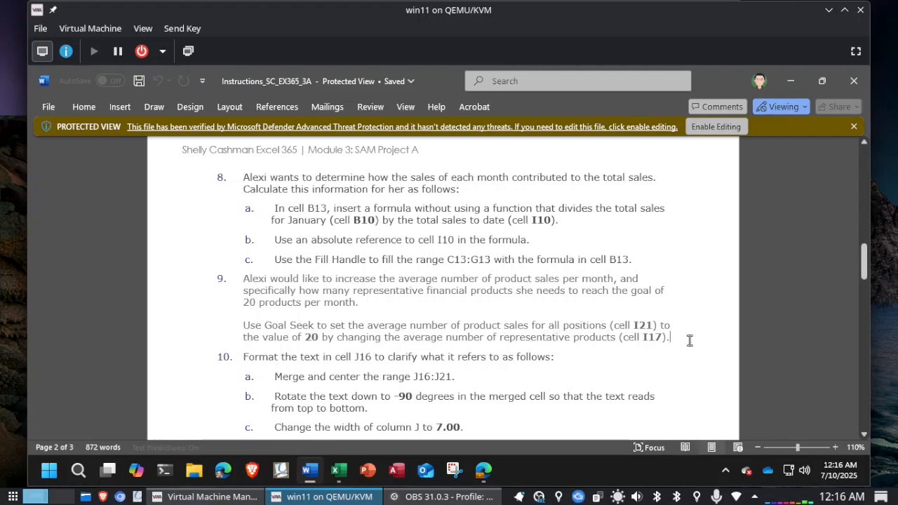
pyautogui.hotkey('alt', 'Tab')
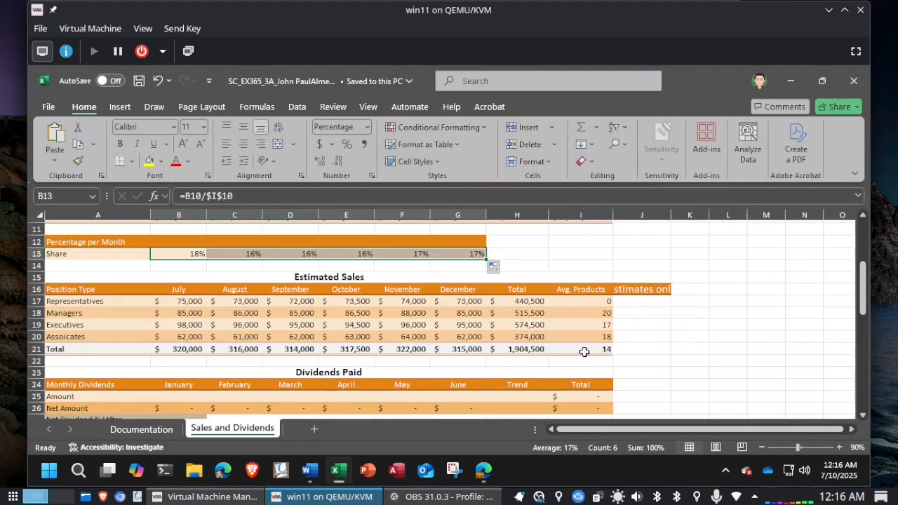
# Run Goal Seek to set cell I21 to the value 20 by changing cell I17
pyautogui.click(585, 351)
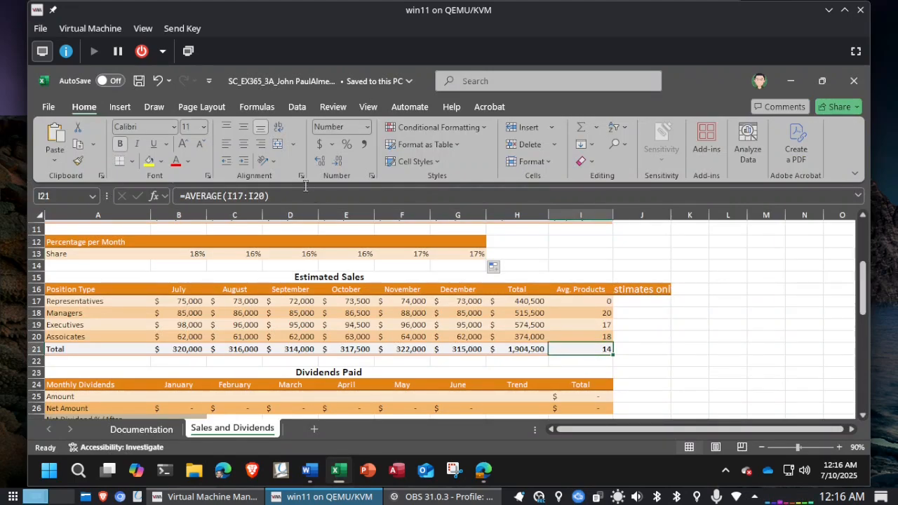
pyautogui.click(297, 109)
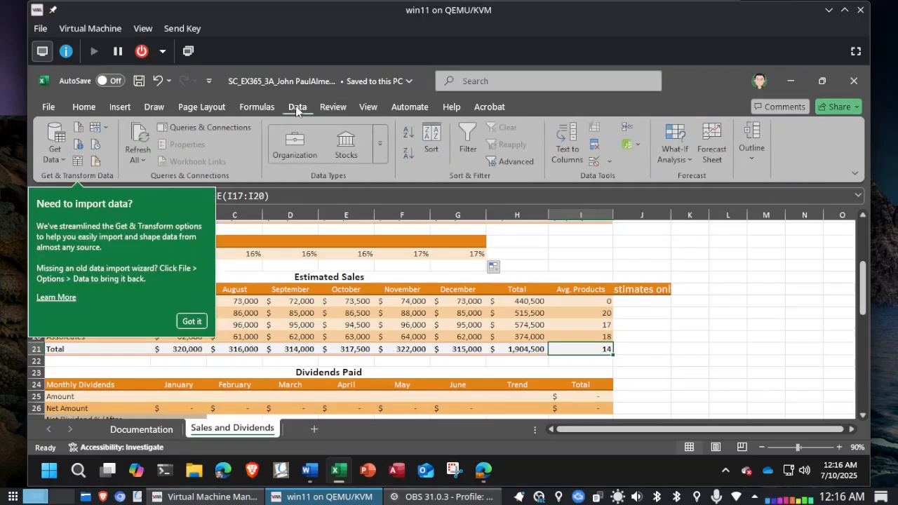
pyautogui.click(192, 322)
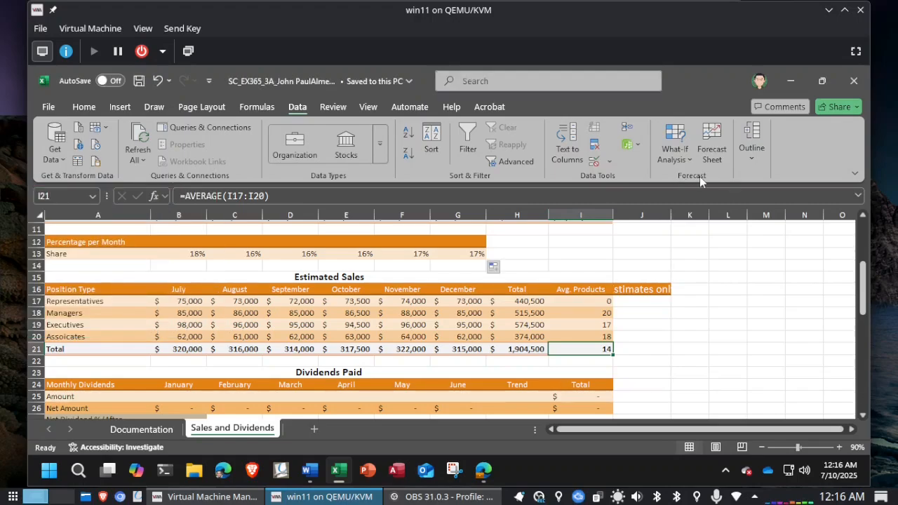
pyautogui.click(688, 153)
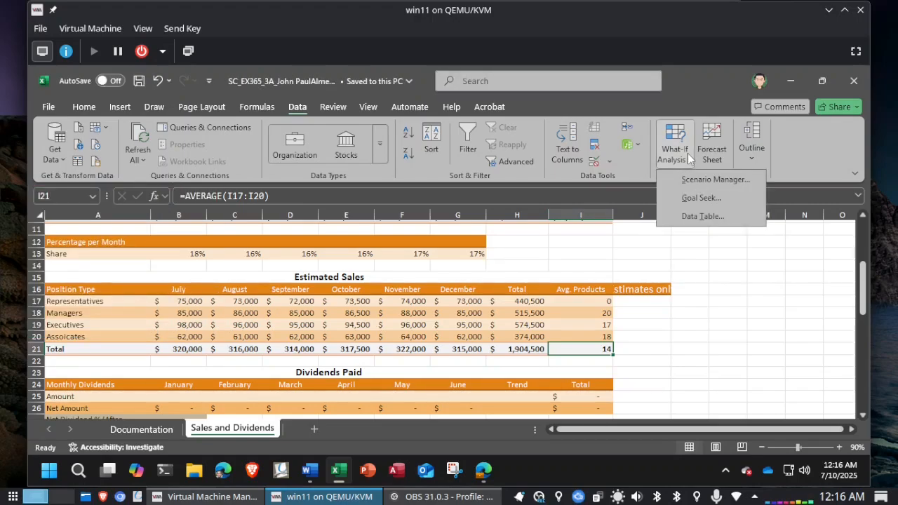
pyautogui.click(688, 193)
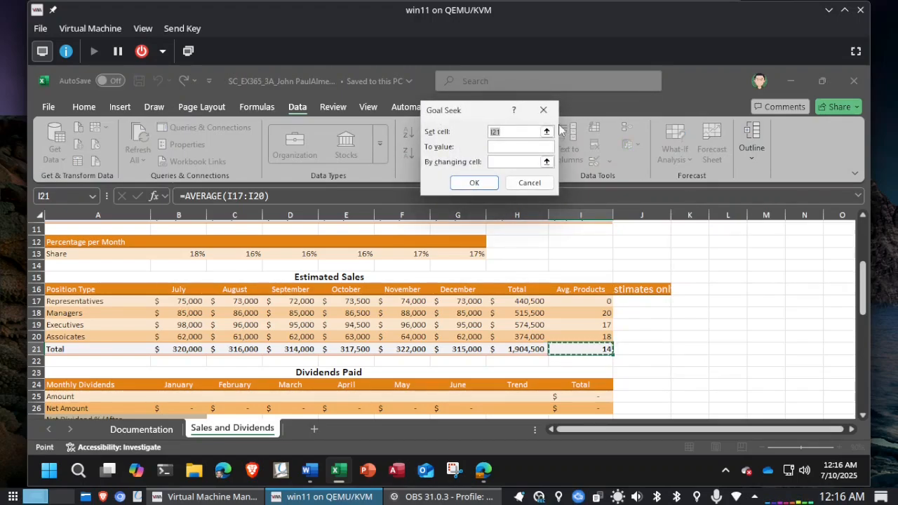
pyautogui.click(496, 146)
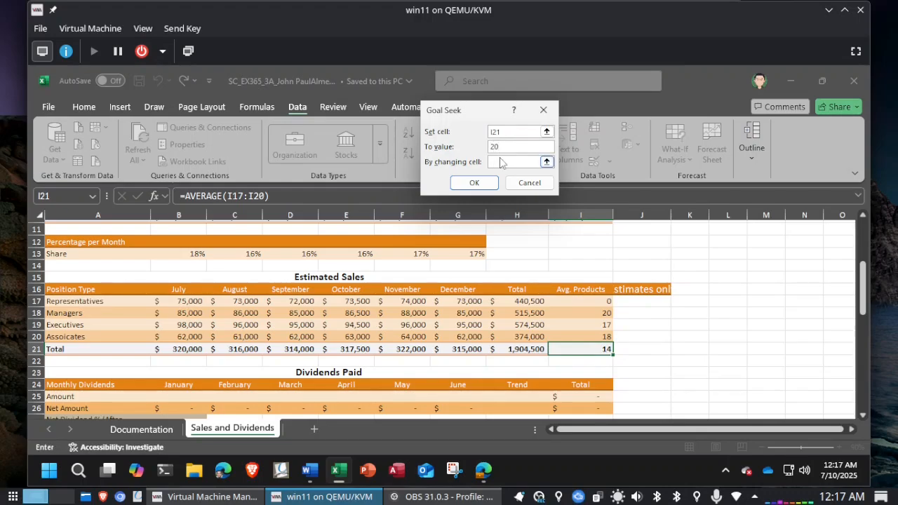
pyautogui.click(577, 303)
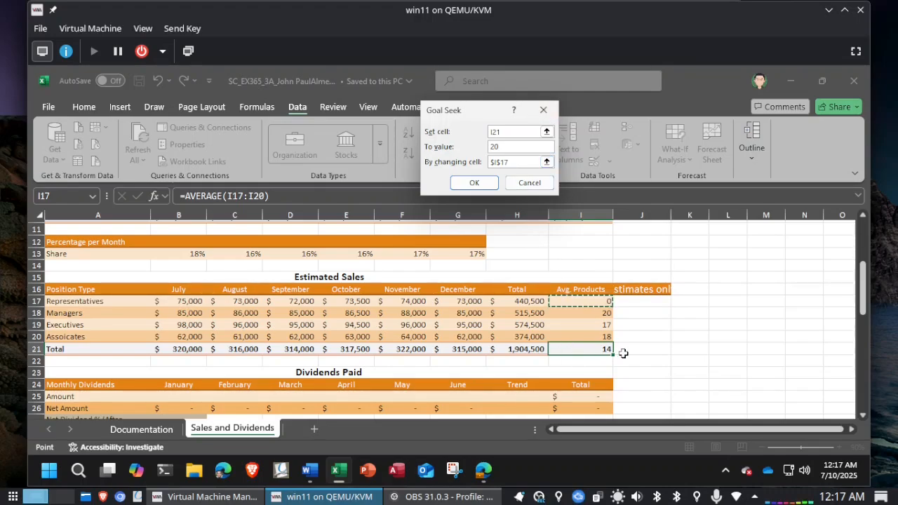
pyautogui.click(474, 184)
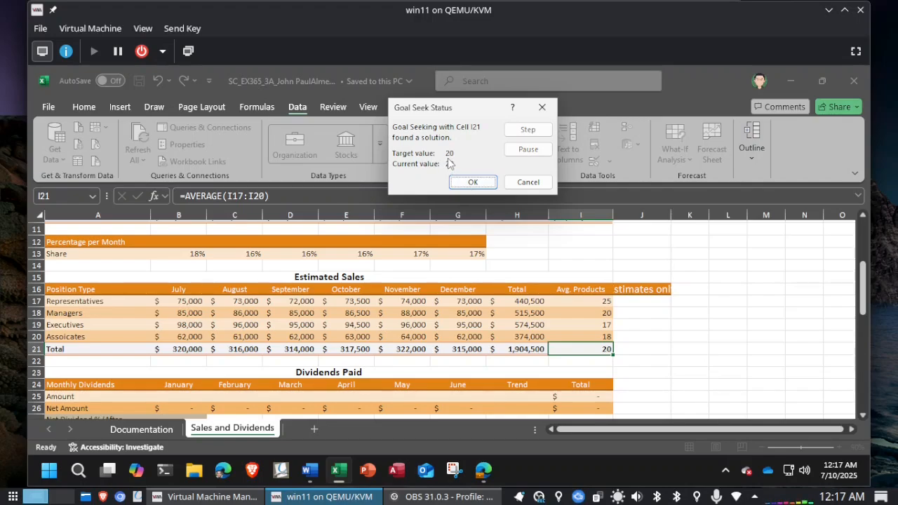
# Compare the Estimated Sales table with the enlarged solution figure in the Word instructions, and accept the Goal Seek solution in Excel
pyautogui.hotkey('alt', 'Tab')
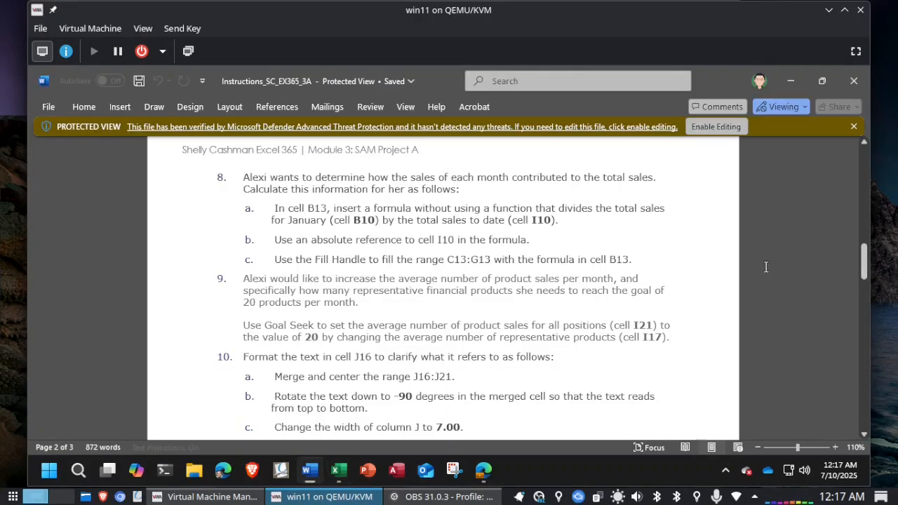
pyautogui.scroll(-15, 767, 267)
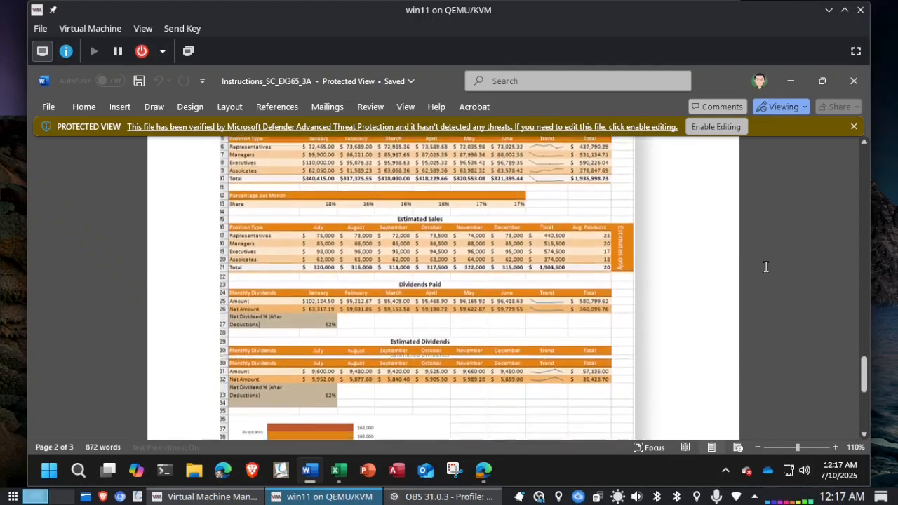
pyautogui.scroll(-2, 766, 267)
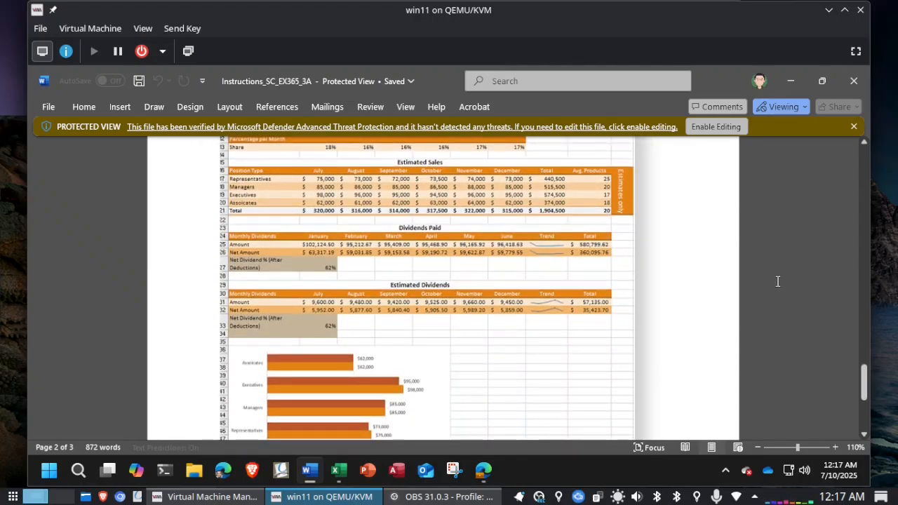
pyautogui.click(835, 447)
pyautogui.click(835, 447)
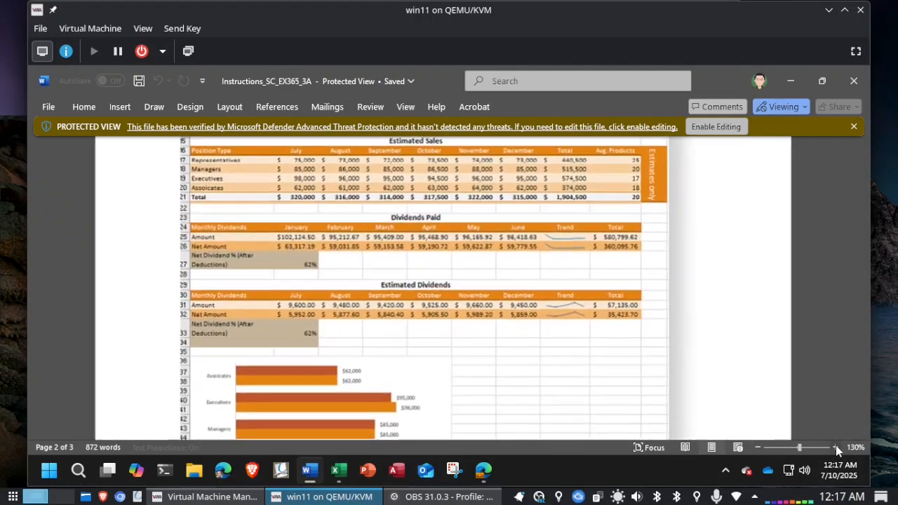
pyautogui.click(835, 447)
pyautogui.click(836, 447)
pyautogui.scroll(-8, 767, 261)
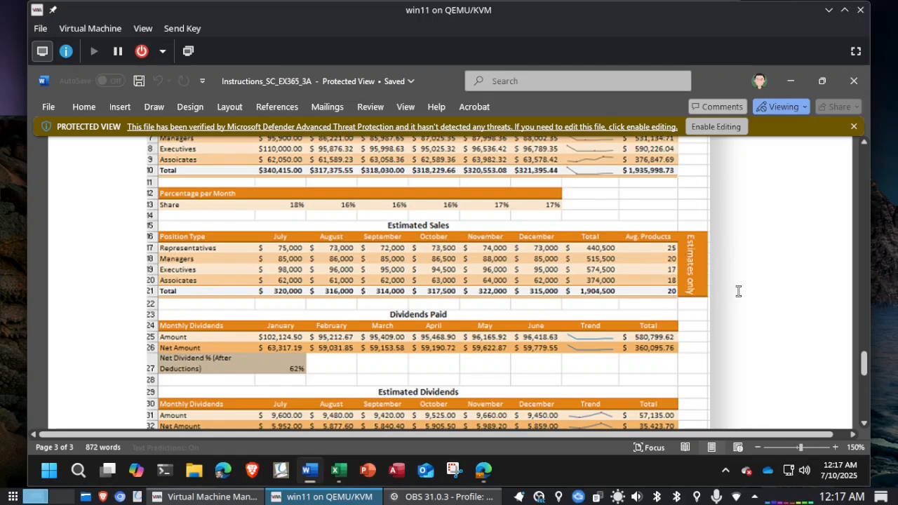
pyautogui.hotkey('alt', 'Tab')
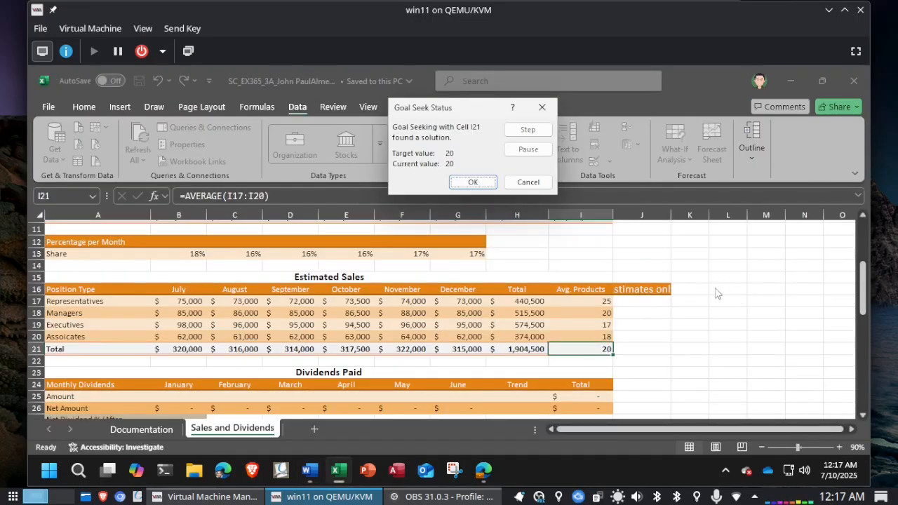
pyautogui.click(473, 183)
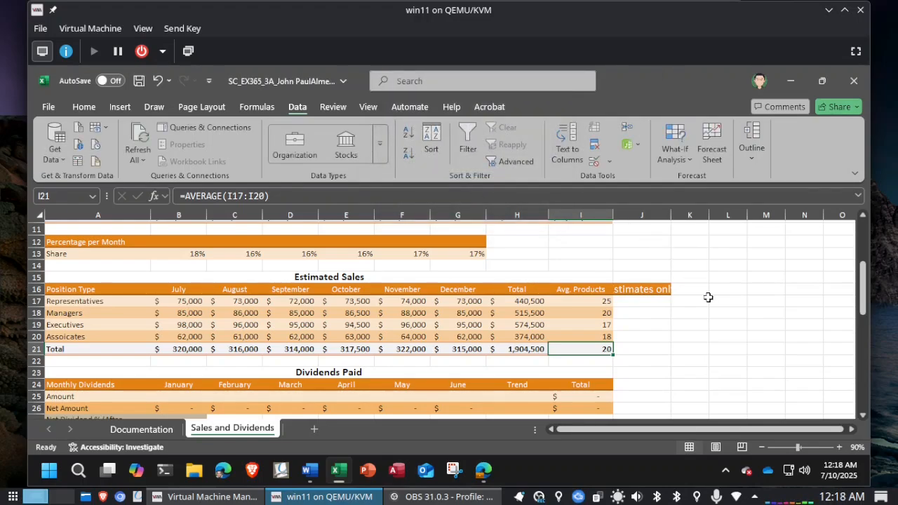
# Read step 10 in the Word instructions, and merge and center the range J16:J21 in the Excel workbook
pyautogui.hotkey('alt', 'Tab')
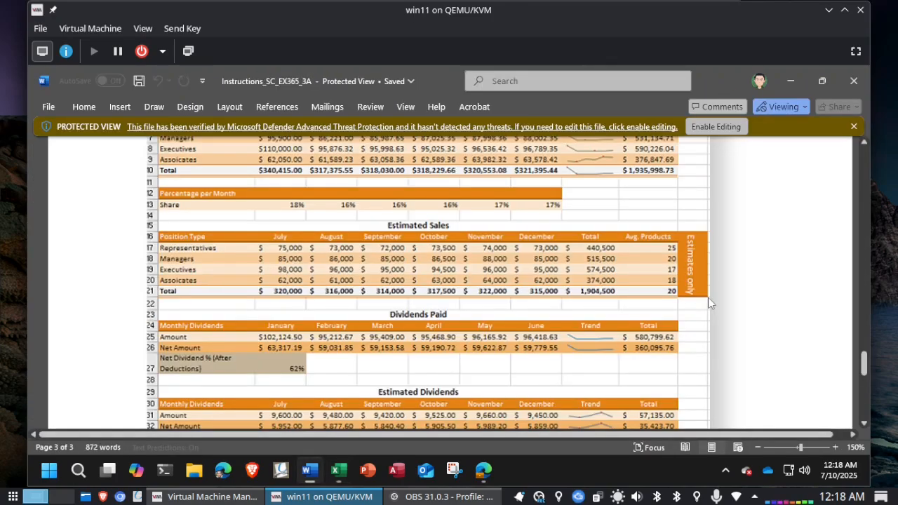
pyautogui.scroll(15, 579, 247)
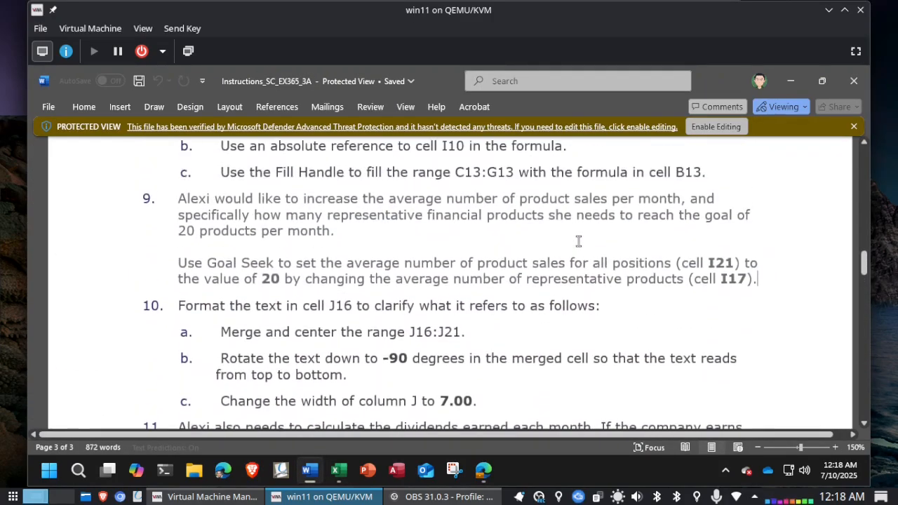
pyautogui.scroll(-2, 579, 241)
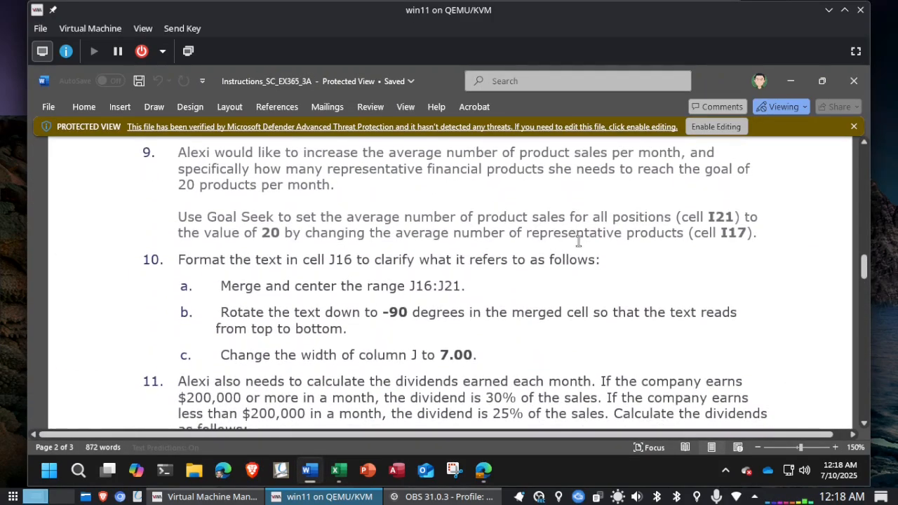
pyautogui.scroll(-1, 579, 242)
pyautogui.scroll(-1, 579, 241)
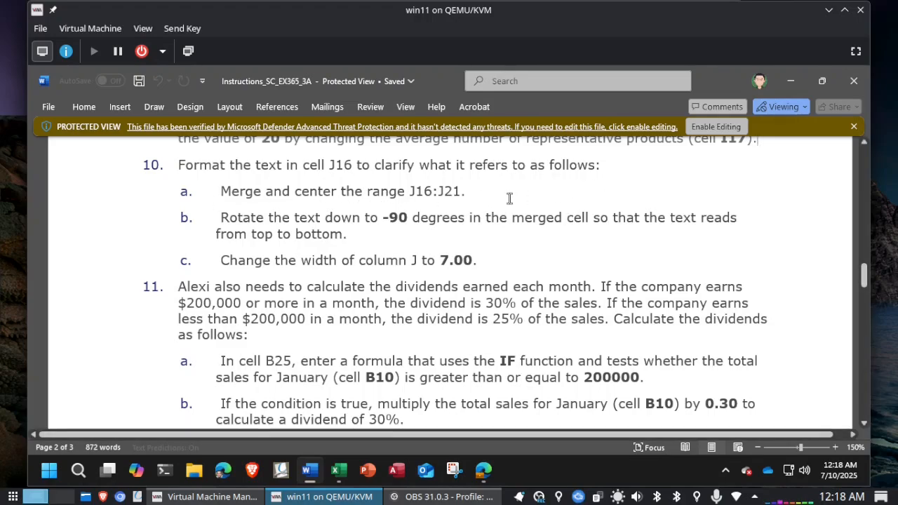
pyautogui.hotkey('alt', 'Tab')
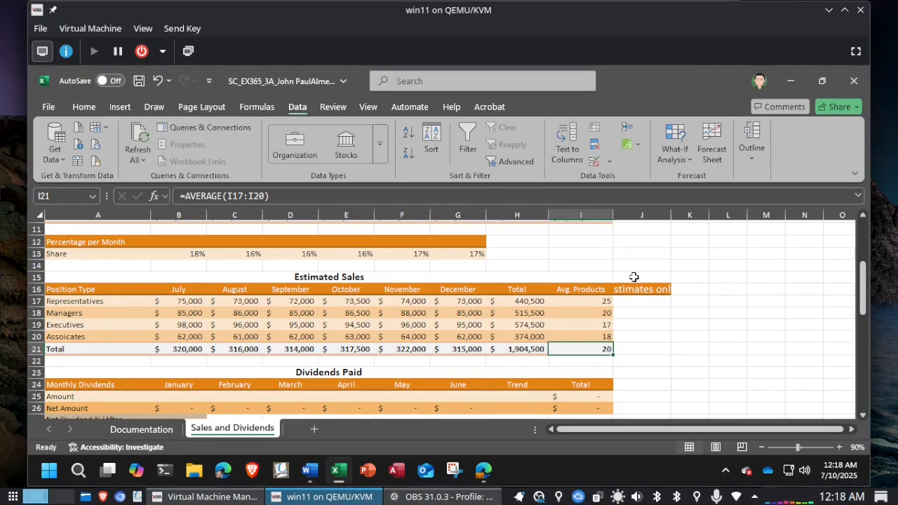
pyautogui.moveTo(633, 290); pyautogui.dragTo(636, 346)
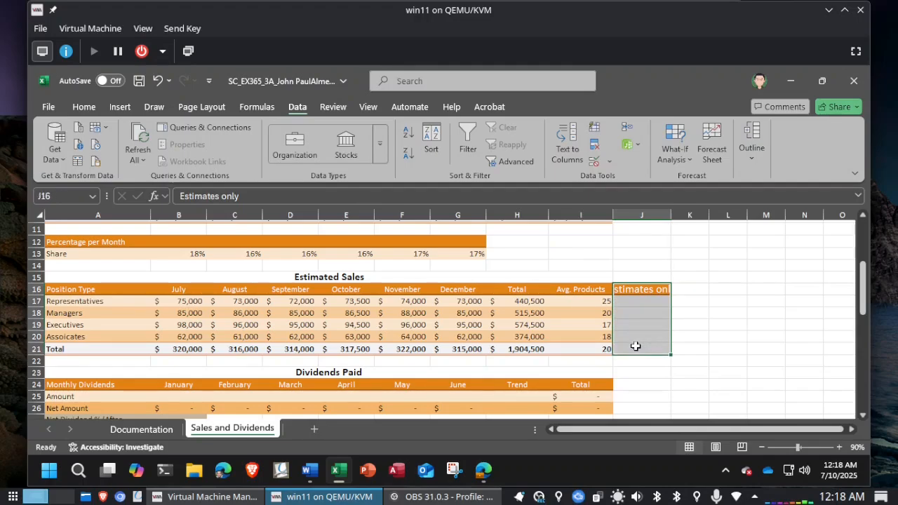
pyautogui.hotkey('alt', 'Tab')
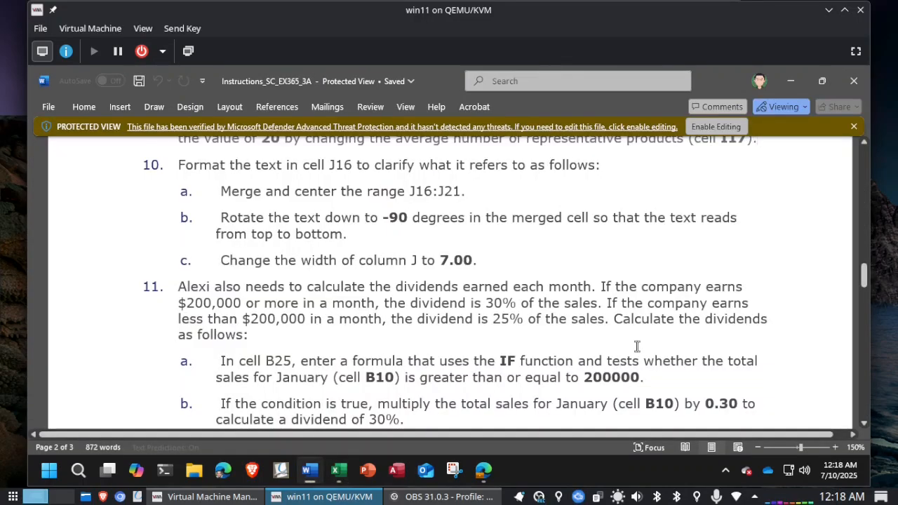
pyautogui.hotkey('alt', 'Tab')
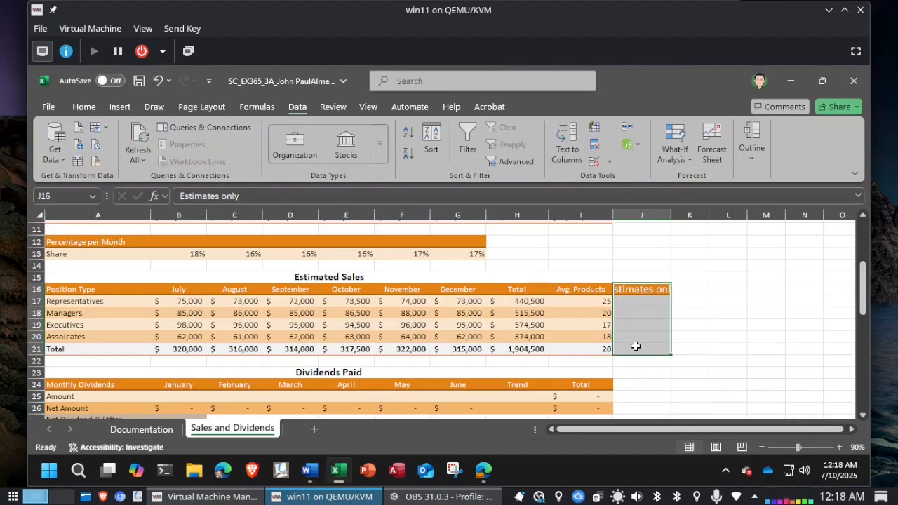
pyautogui.click(83, 108)
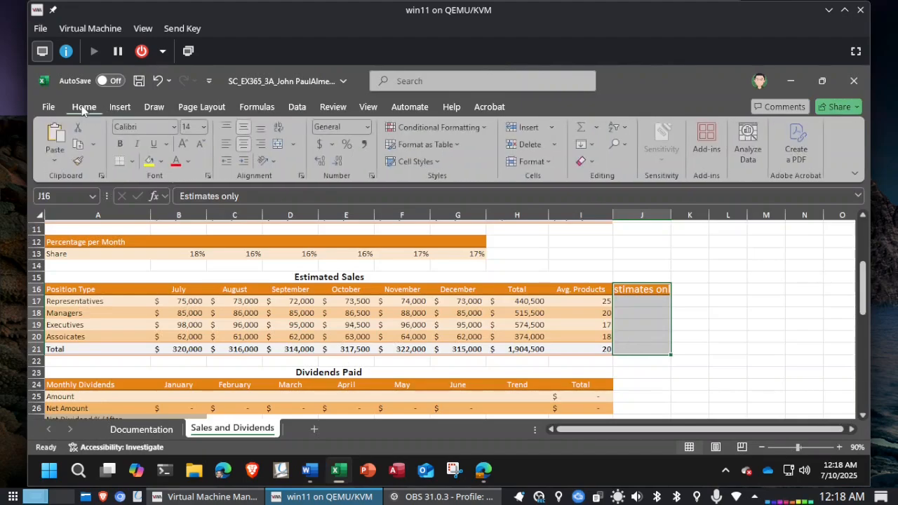
pyautogui.click(294, 144)
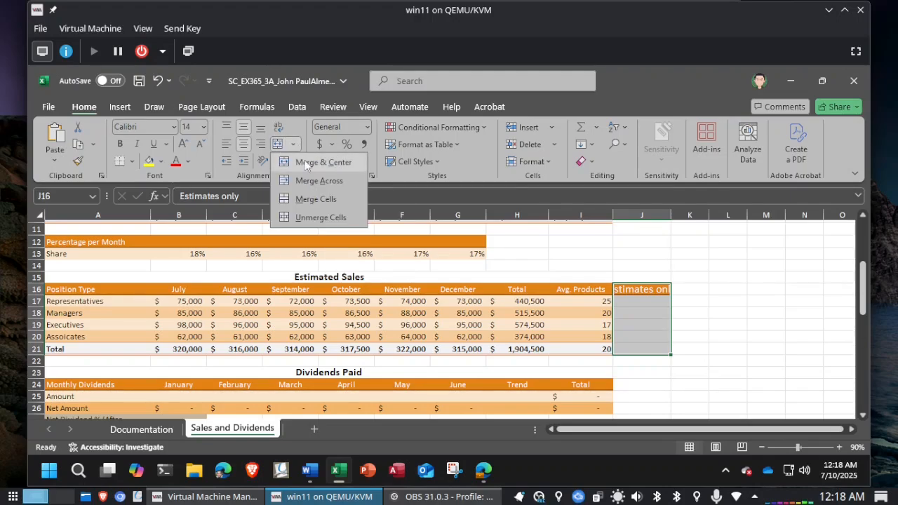
pyautogui.click(304, 160)
# Rotate the text in the merged cell J16 to -90 degrees, as step 10b of the Word instructions requires
pyautogui.hotkey('alt', 'Tab')
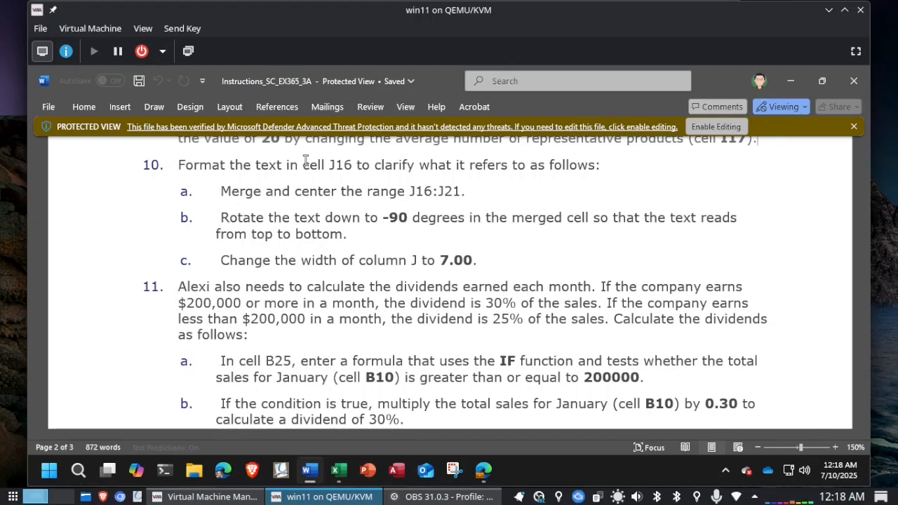
pyautogui.hotkey('alt', 'Tab')
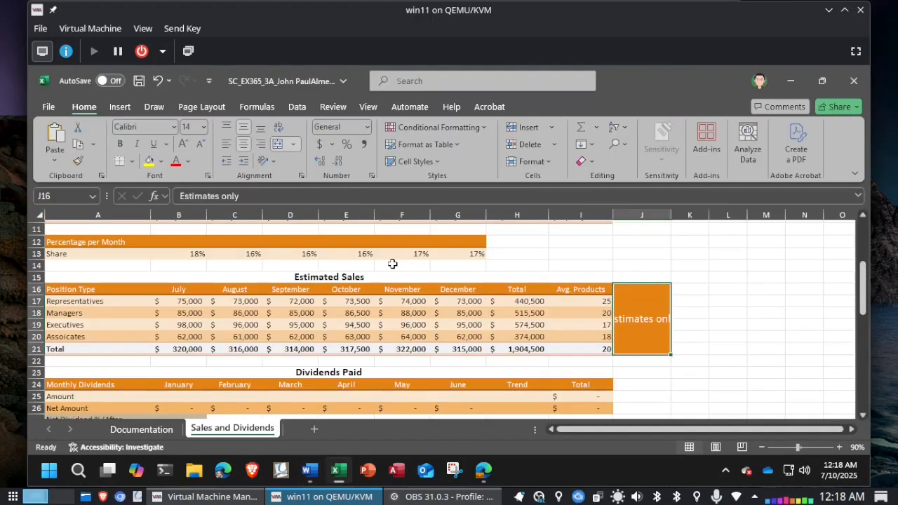
pyautogui.click(274, 164)
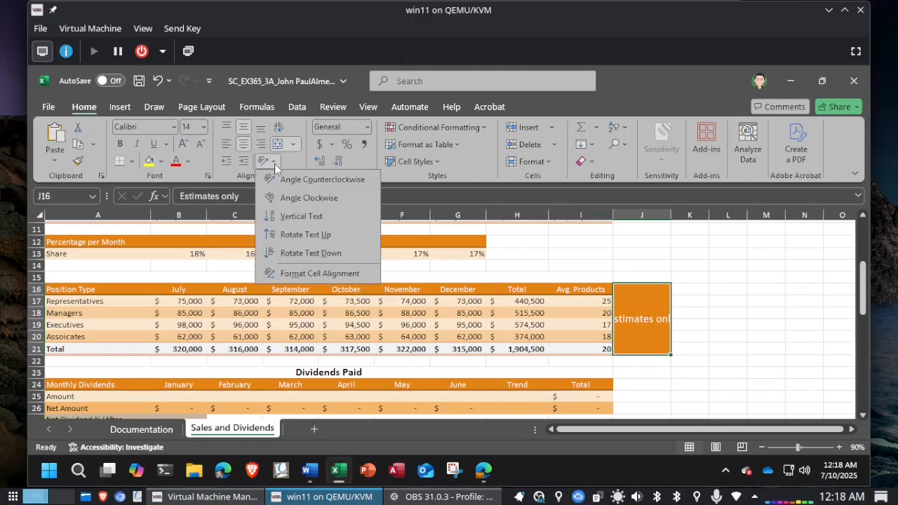
pyautogui.click(293, 273)
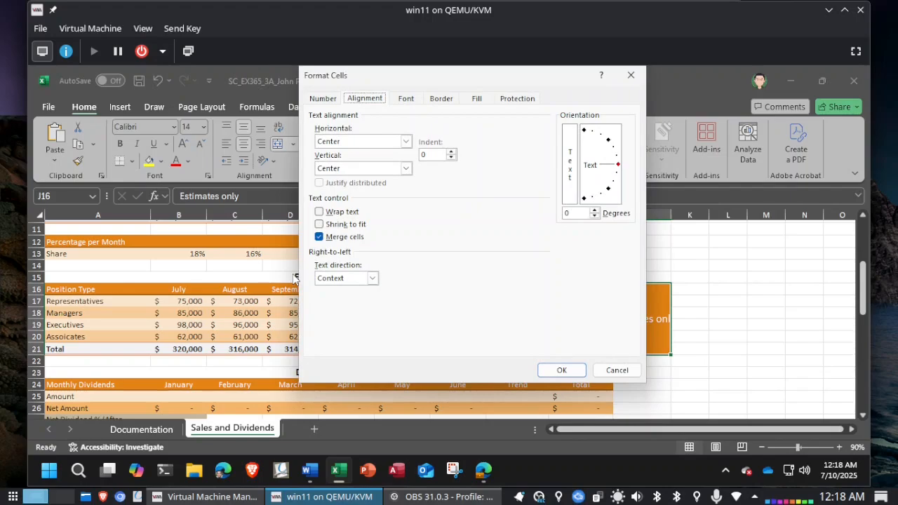
pyautogui.click(579, 214)
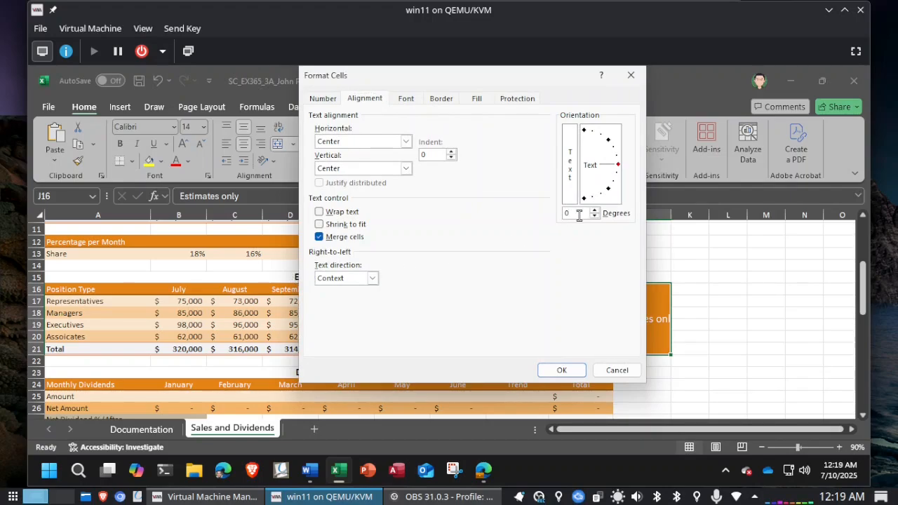
pyautogui.press('BackSpace')
pyautogui.write('-90')
pyautogui.click(562, 371)
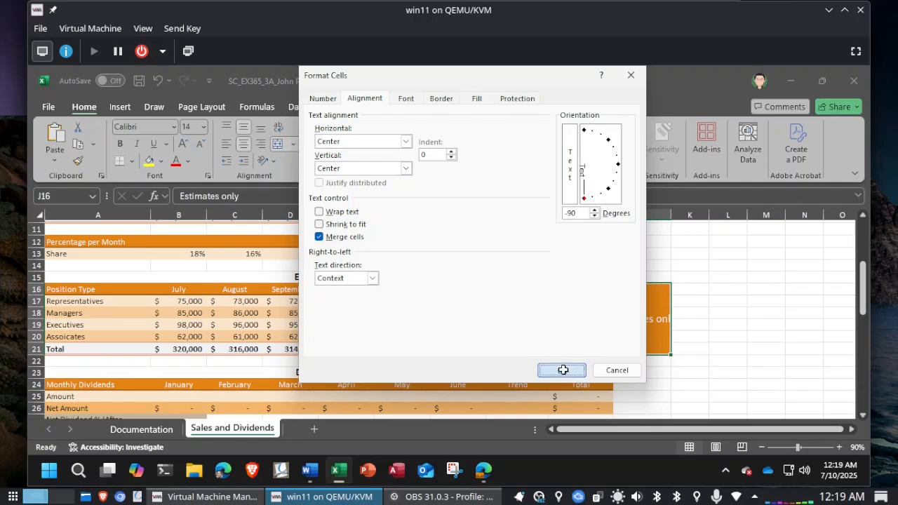
# Check step 10c in the Word instructions and set the width of column J to 7 in Excel
pyautogui.hotkey('alt', 'Tab')
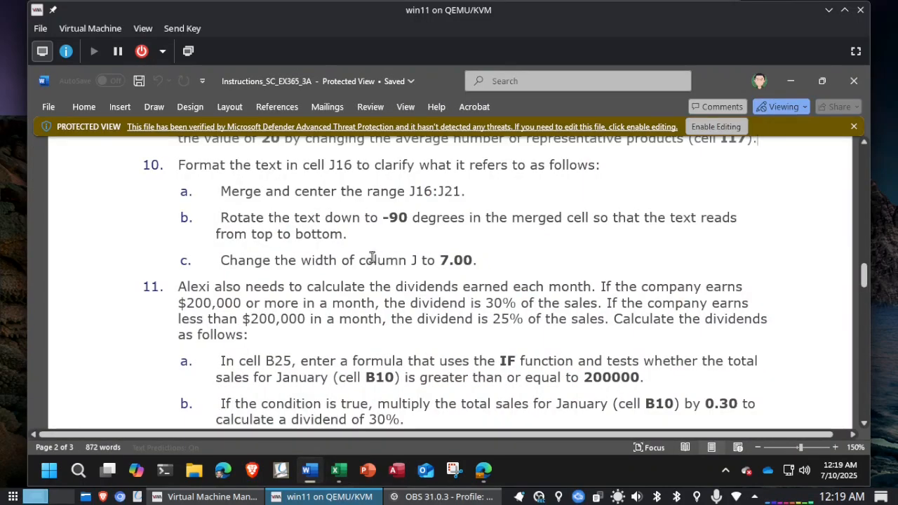
pyautogui.hotkey('alt', 'Tab')
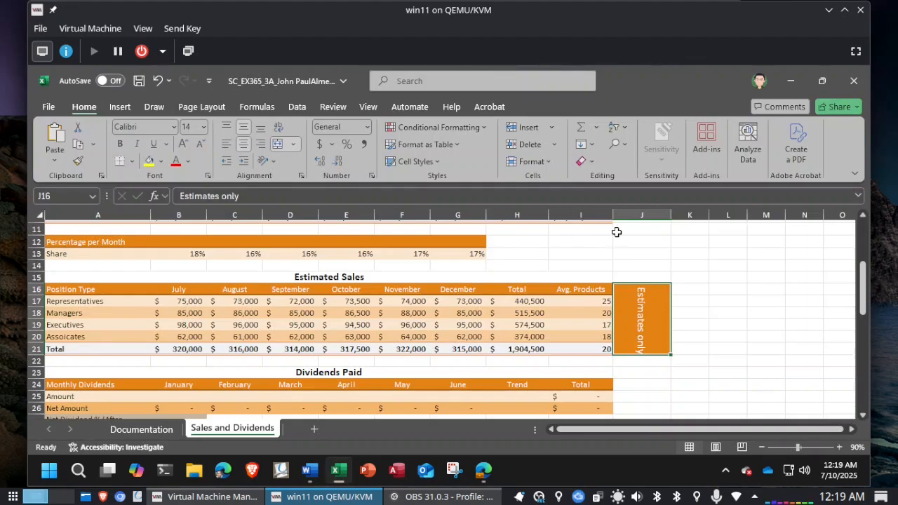
pyautogui.rightClick(645, 213)
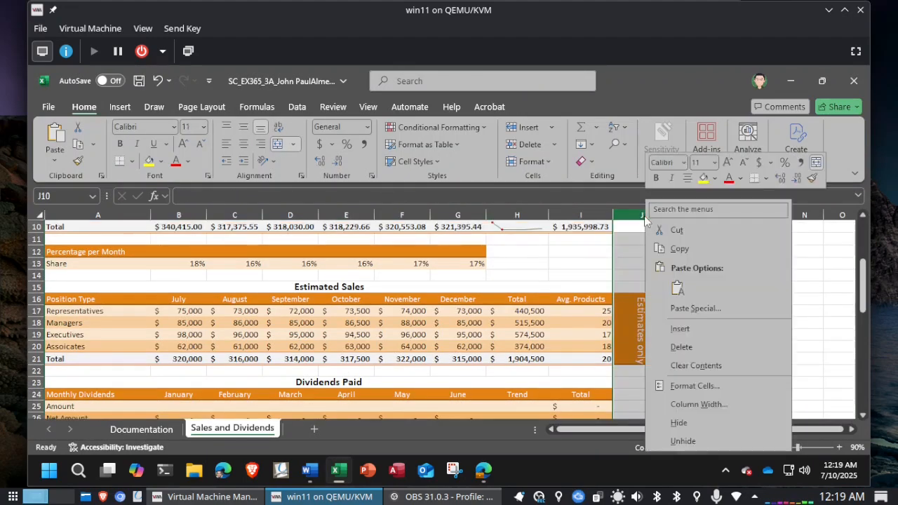
pyautogui.click(677, 406)
pyautogui.write('7.0')
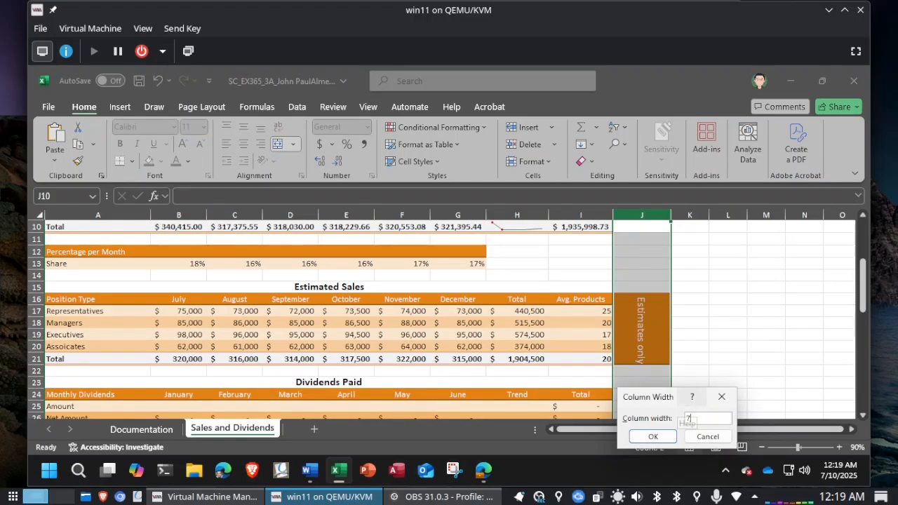
pyautogui.press('Return')
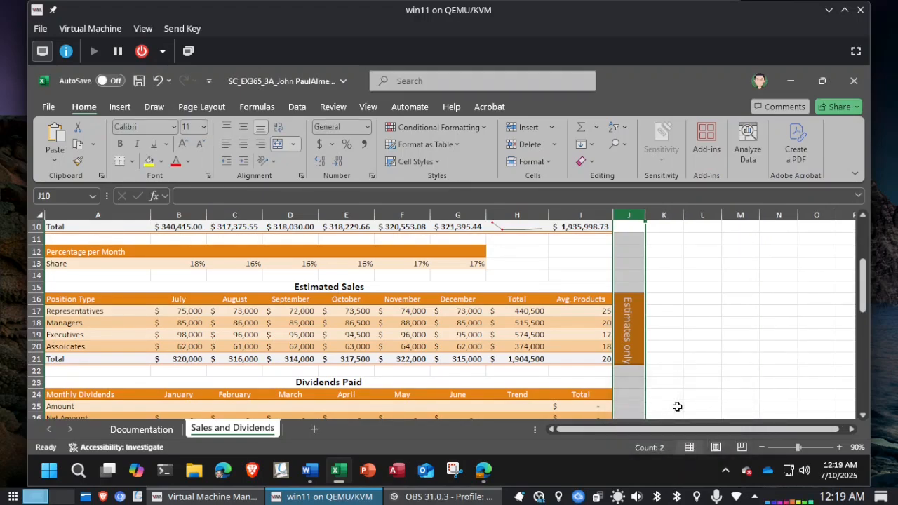
# Read step 11 in the Word instructions and the IF formula notes in Kate, and select cell B25 in Excel
pyautogui.hotkey('alt', 'Tab')
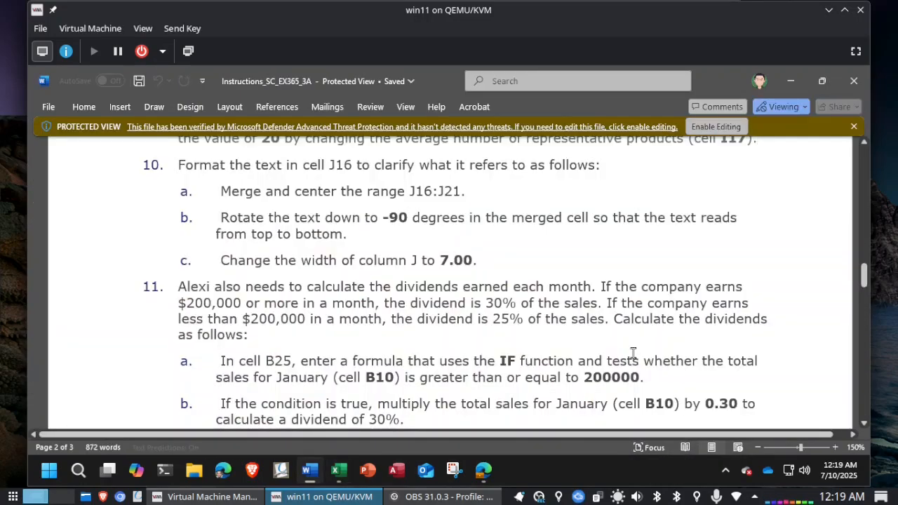
pyautogui.scroll(-3, 591, 309)
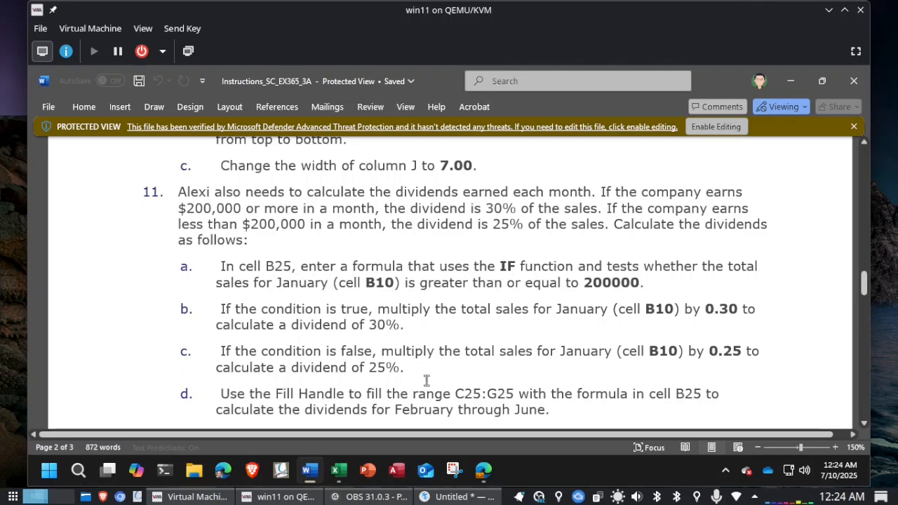
pyautogui.click(453, 497)
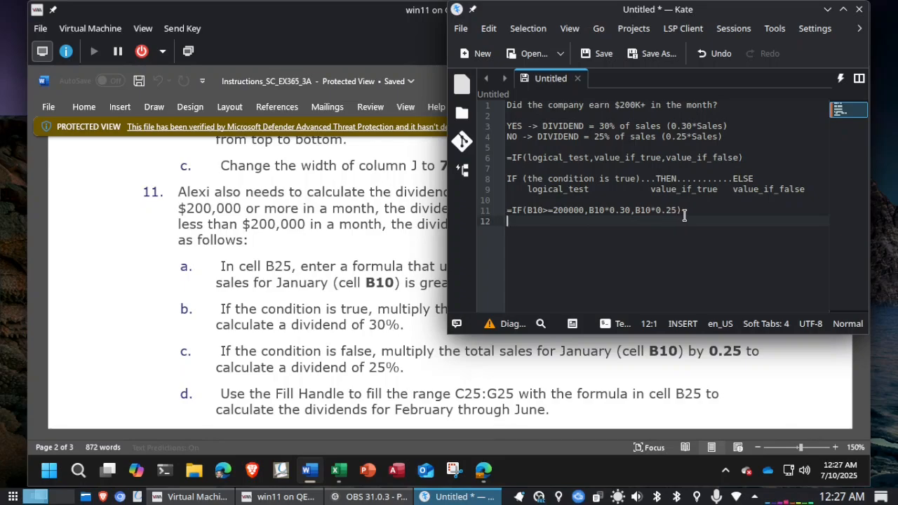
pyautogui.click(385, 258)
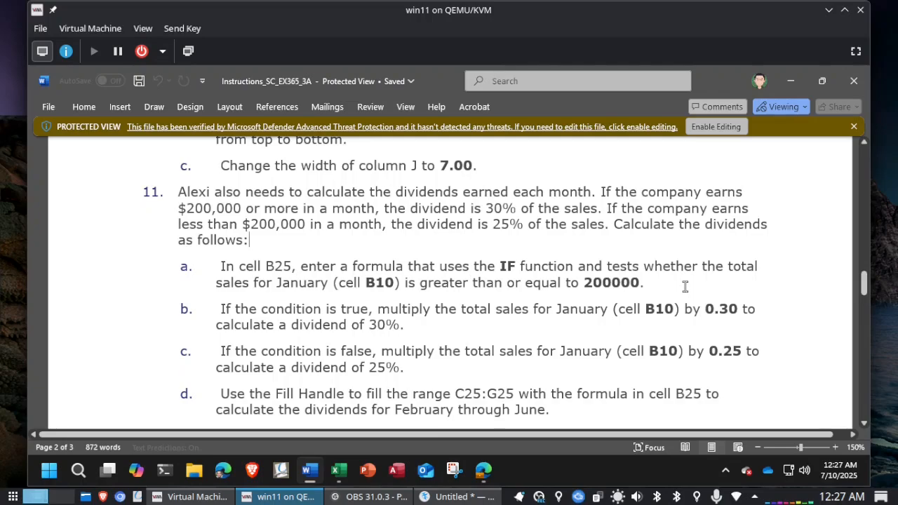
pyautogui.hotkey('alt', 'Tab')
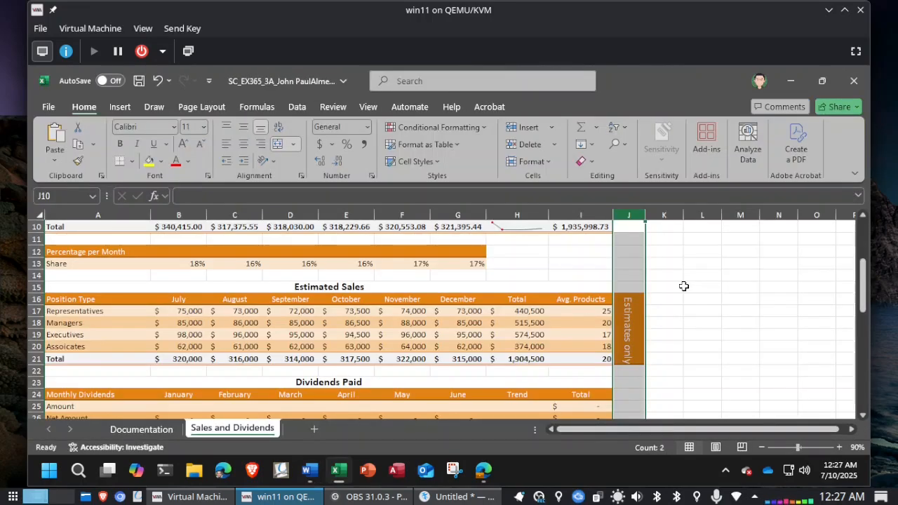
pyautogui.scroll(-2, 204, 318)
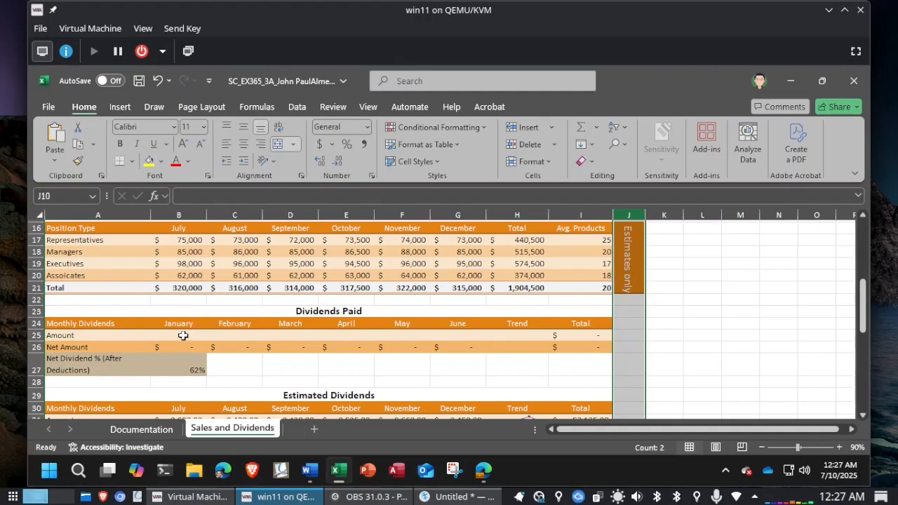
pyautogui.click(183, 335)
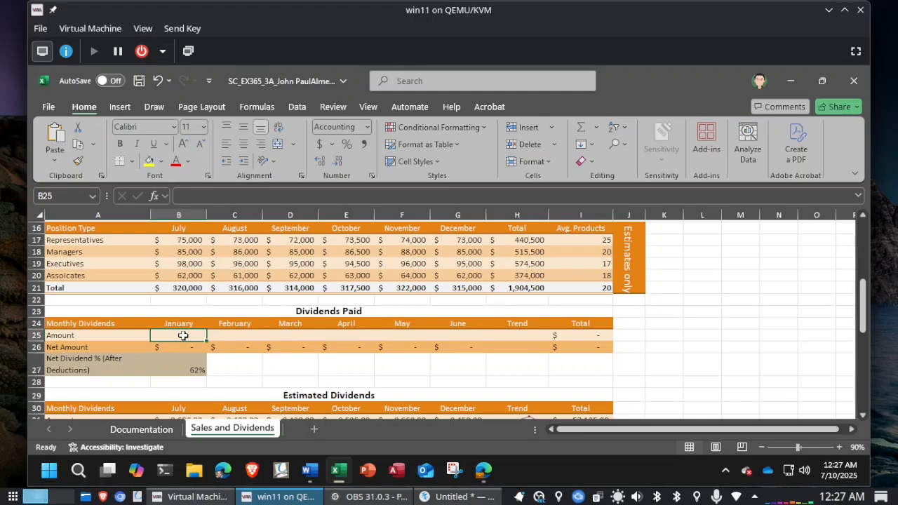
pyautogui.write('=')
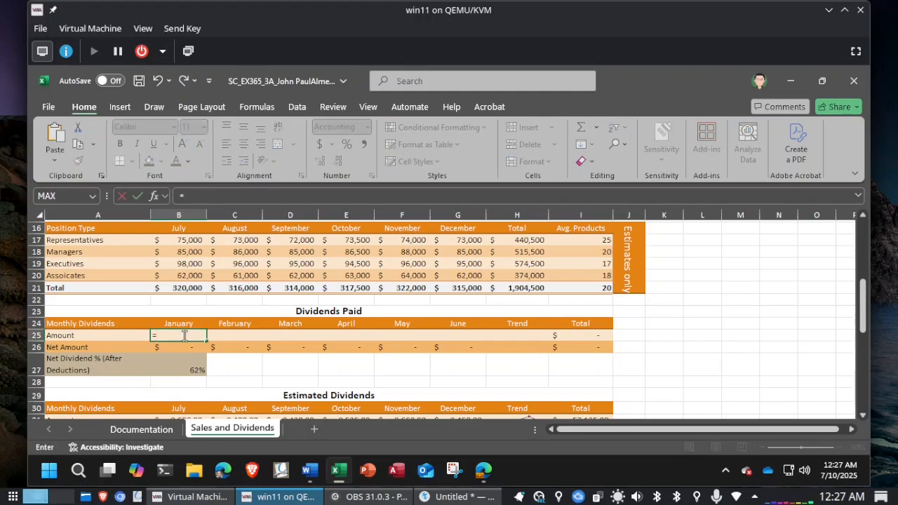
pyautogui.write('IF')
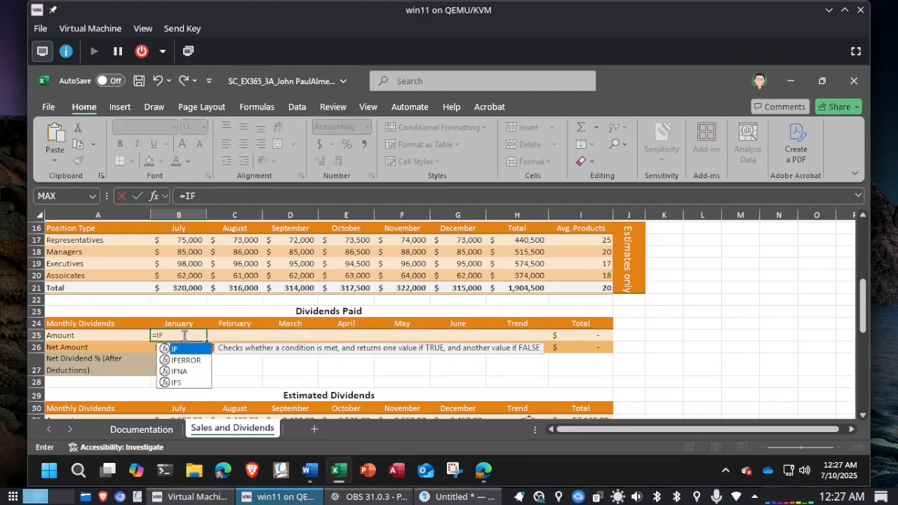
pyautogui.press('BackSpace')
pyautogui.press('BackSpace')
pyautogui.press('BackSpace')
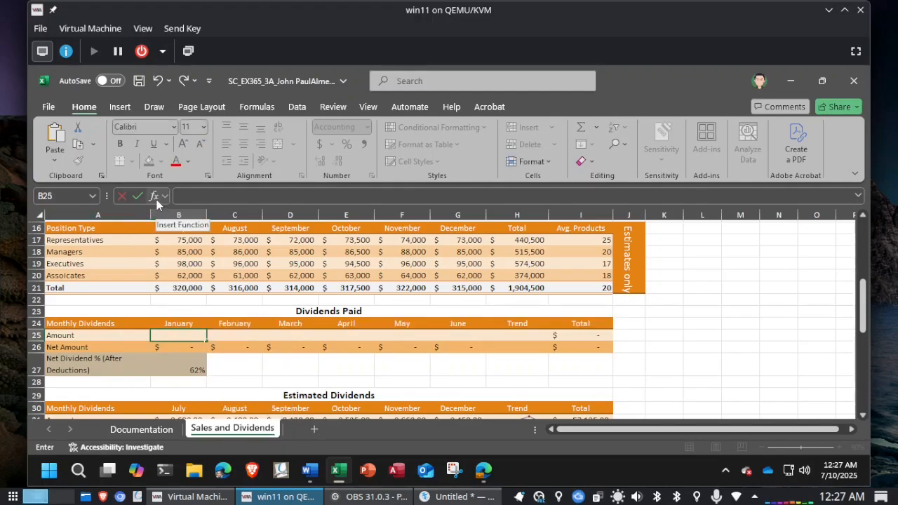
# Insert the IF function into cell B25, ready for its arguments
pyautogui.click(257, 106)
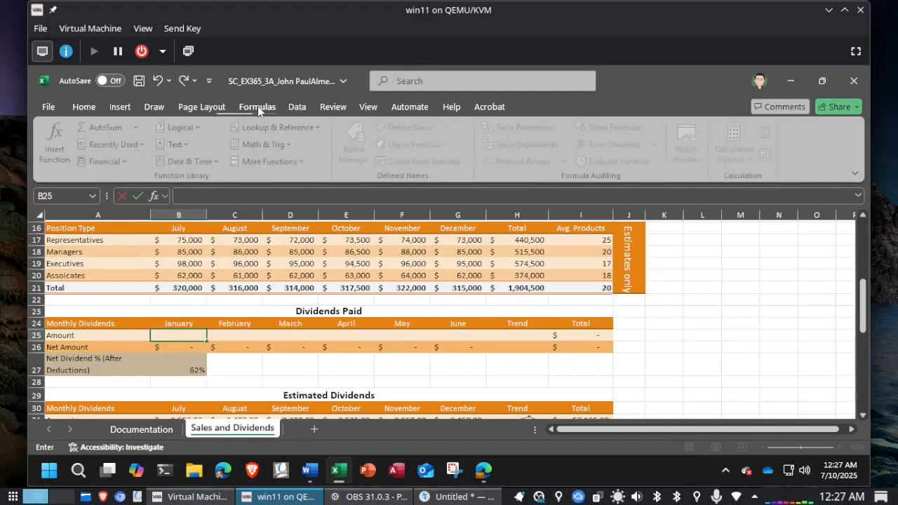
pyautogui.click(50, 155)
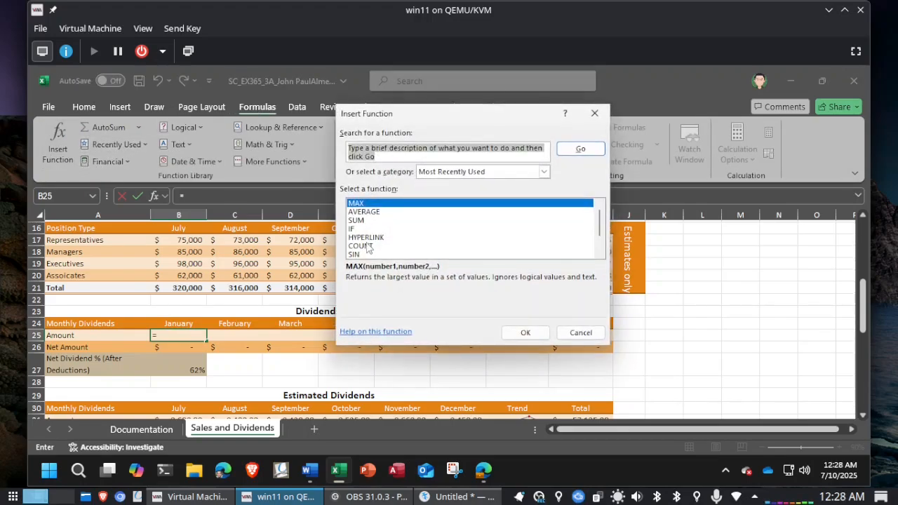
pyautogui.doubleClick(351, 230)
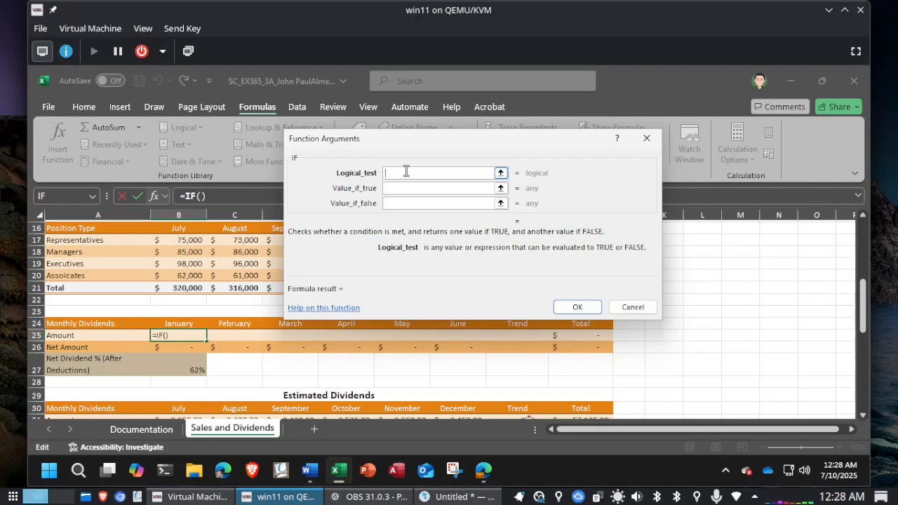
# Set the IF function's logical test to B10>=200000
pyautogui.write('B10')
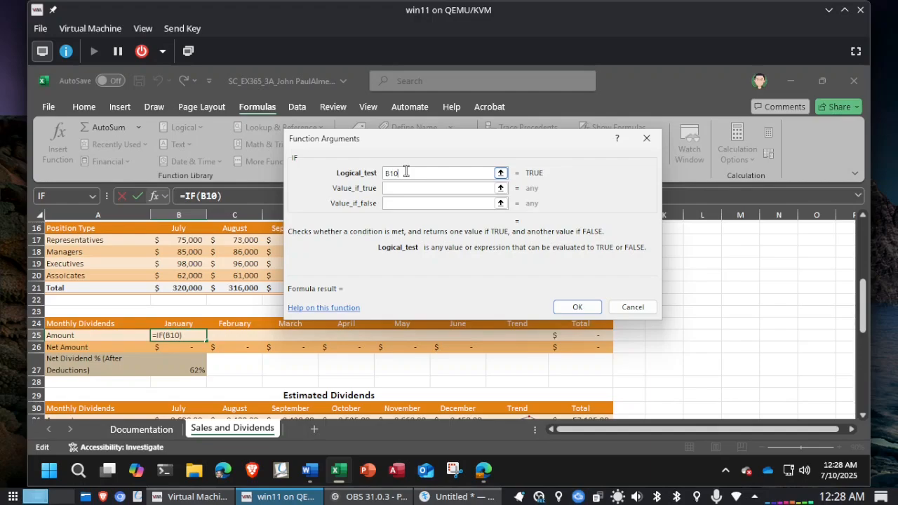
pyautogui.write('>=')
pyautogui.press('BackSpace')
pyautogui.press('BackSpace')
pyautogui.write('<=')
pyautogui.press('BackSpace')
pyautogui.press('BackSpace')
pyautogui.write('>')
pyautogui.press('BackSpace')
pyautogui.write('>')
pyautogui.press('BackSpace')
pyautogui.write('>=200')
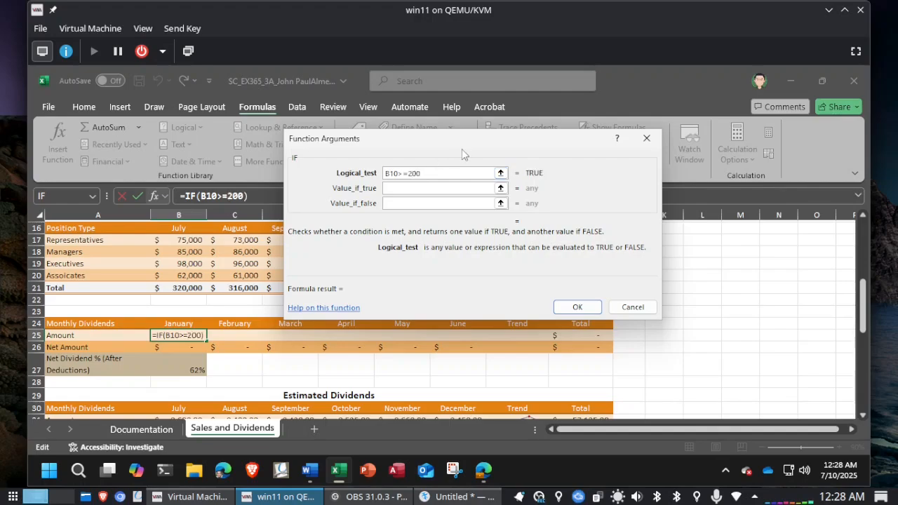
pyautogui.write('000')
# Check step 11b in the Word instructions and set the IF function's value if true to B10*0.30
pyautogui.click(410, 192)
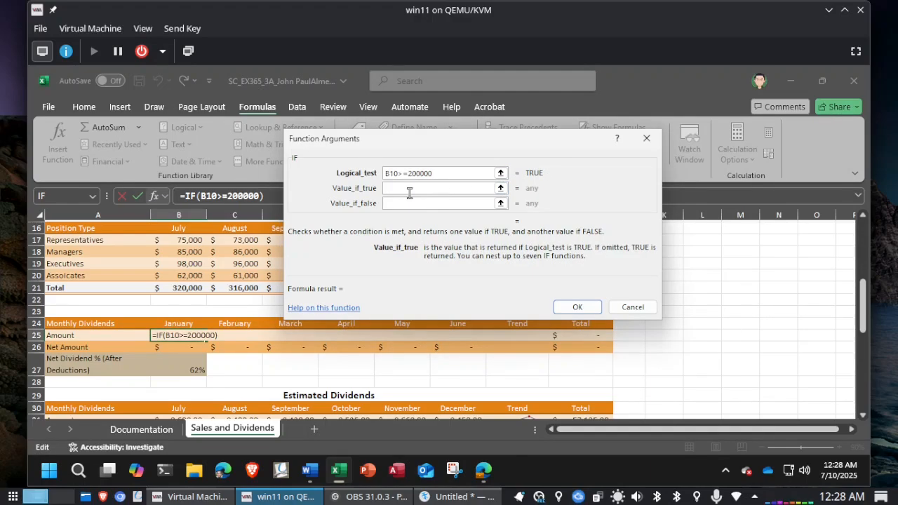
pyautogui.hotkey('alt', 'Tab')
pyautogui.hotkey('alt', 'Tab')
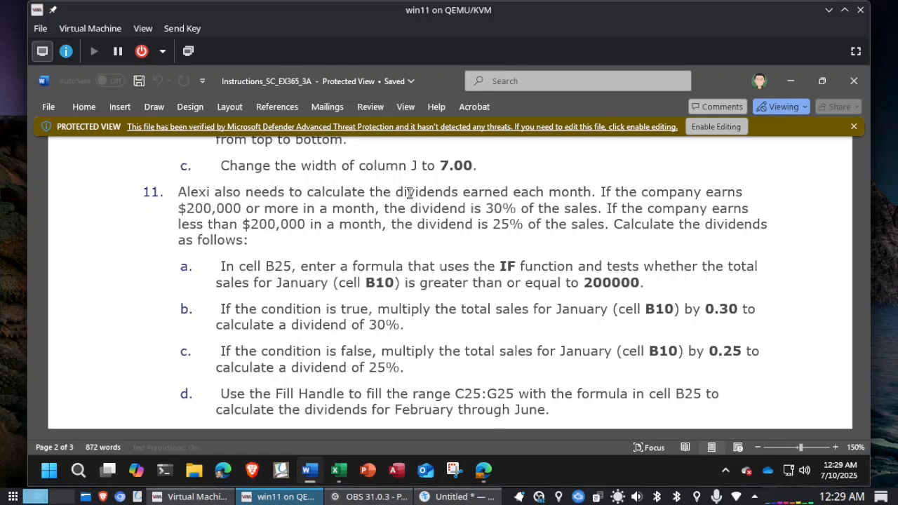
pyautogui.hotkey('alt', 'Tab')
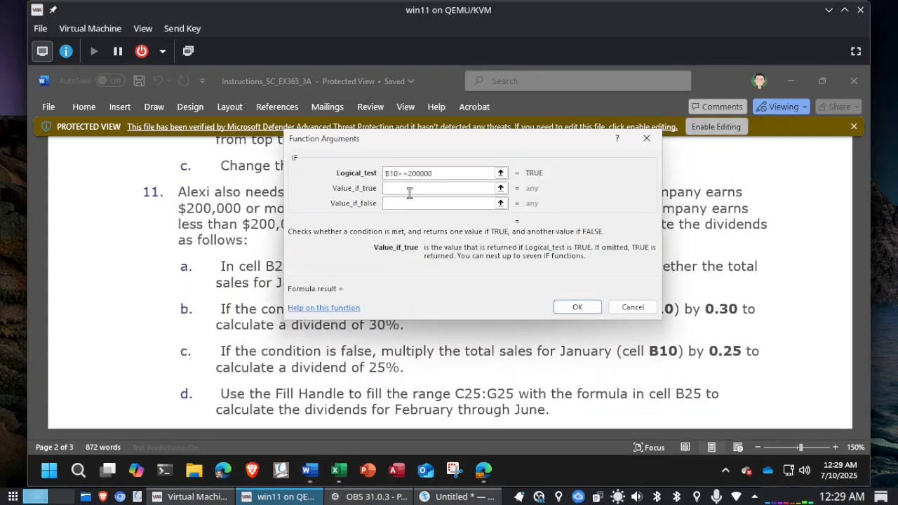
pyautogui.write('B10*0.30')
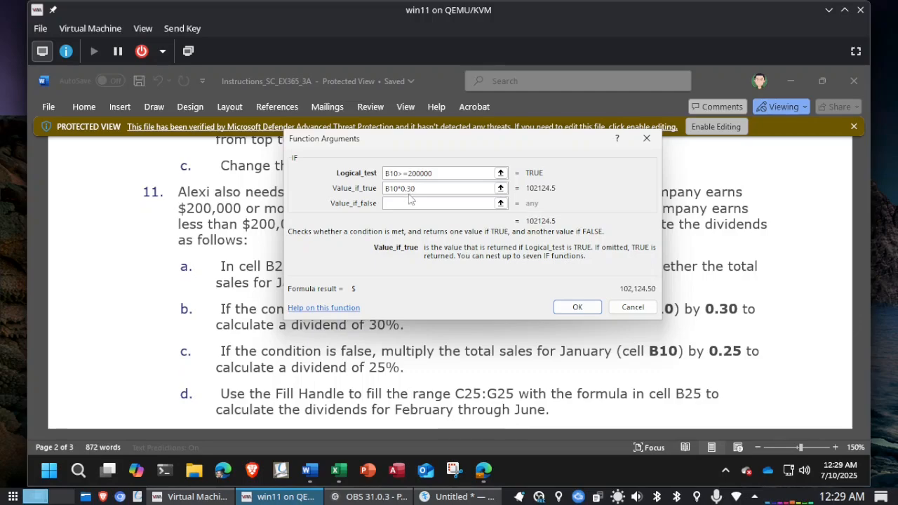
# Check step 11c in the Word instructions, set the IF function's value if false to B10*0.25, and confirm the formula
pyautogui.click(408, 203)
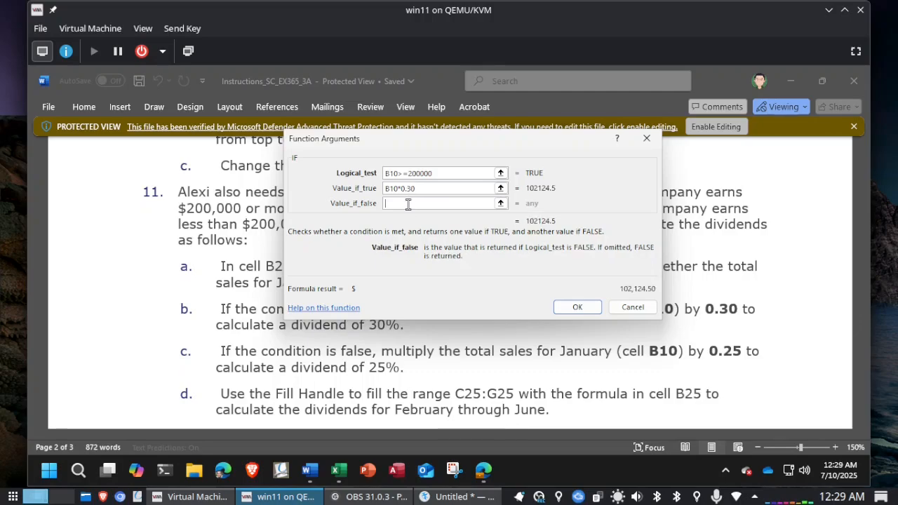
pyautogui.hotkey('alt', 'Tab')
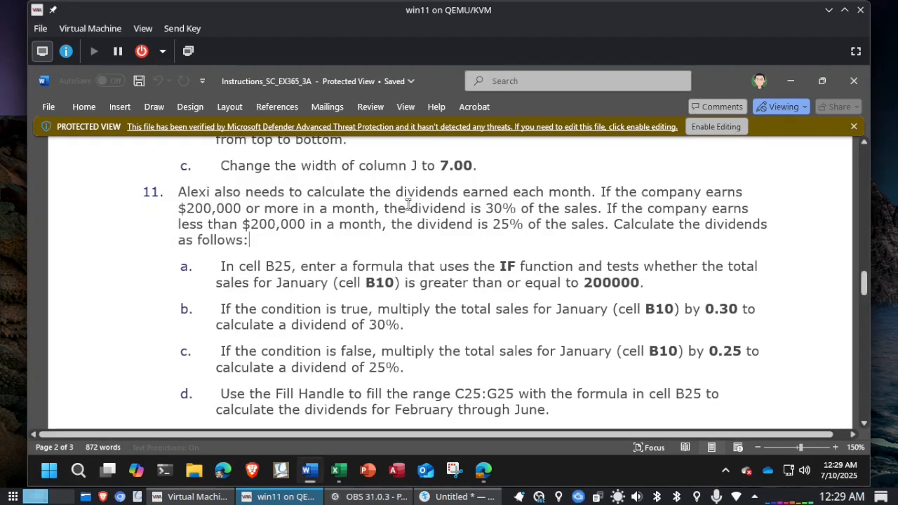
pyautogui.hotkey('alt', 'Tab')
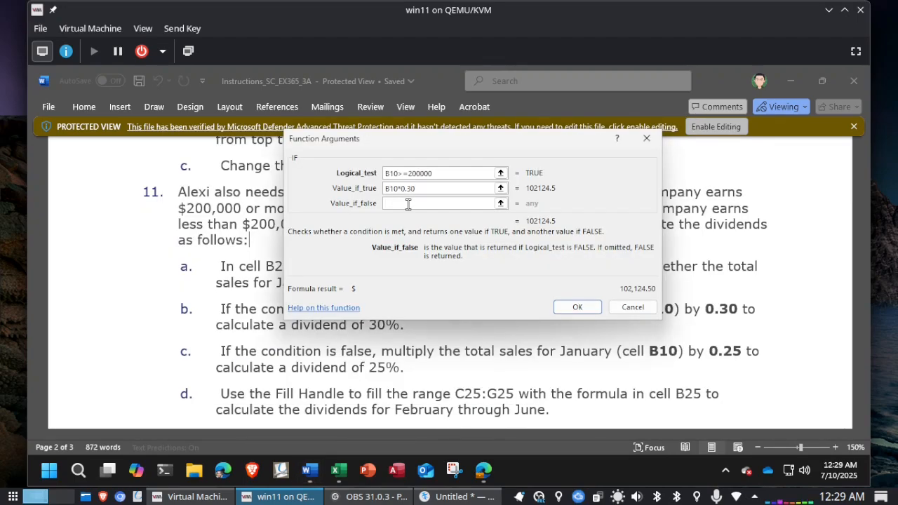
pyautogui.write('B10*')
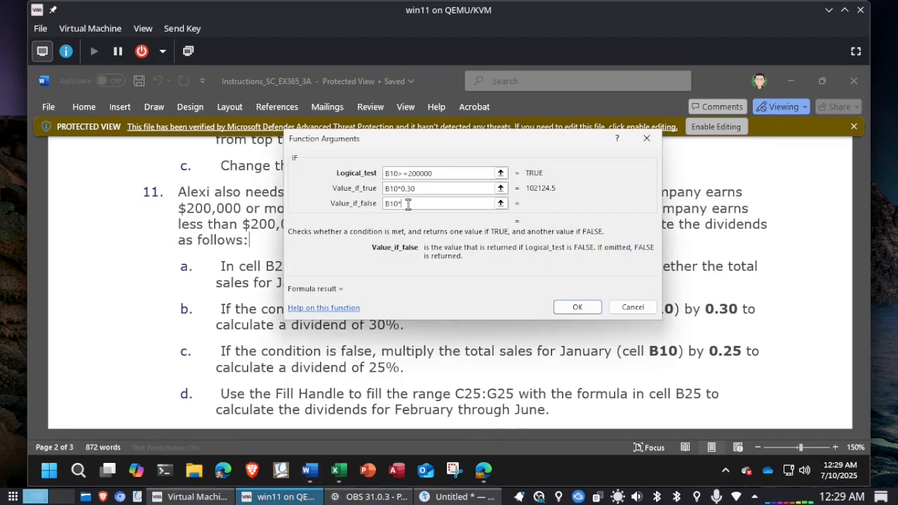
pyautogui.write('0.25')
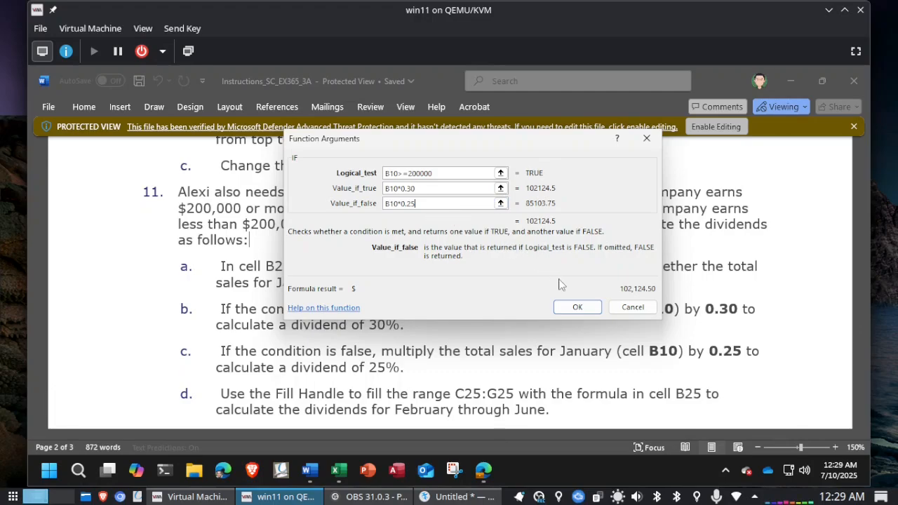
pyautogui.click(572, 302)
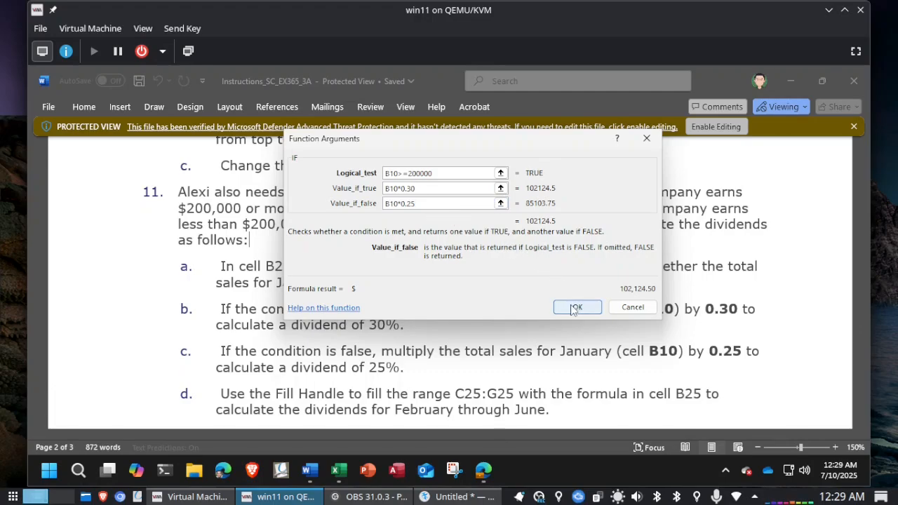
pyautogui.click(573, 309)
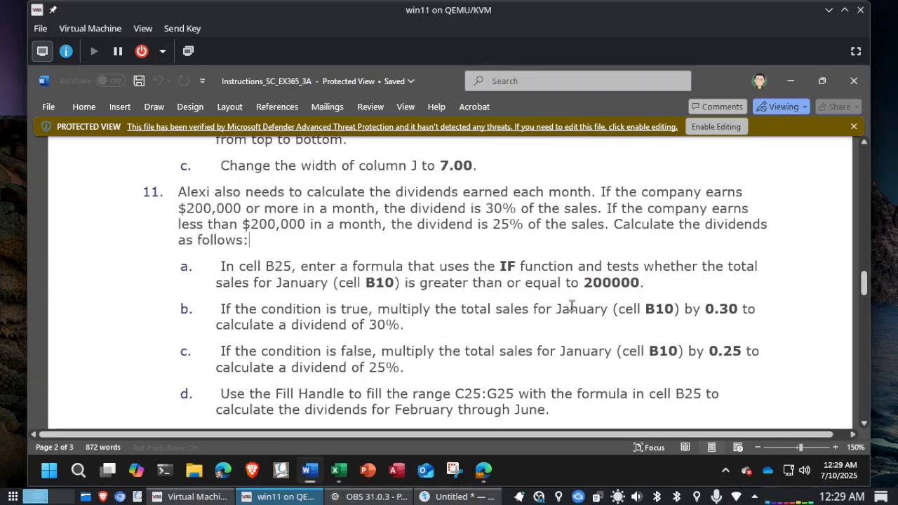
# In Excel, review the monthly sales totals in row 10 and fill the B25 formula across C25:G25
pyautogui.hotkey('alt', 'Tab')
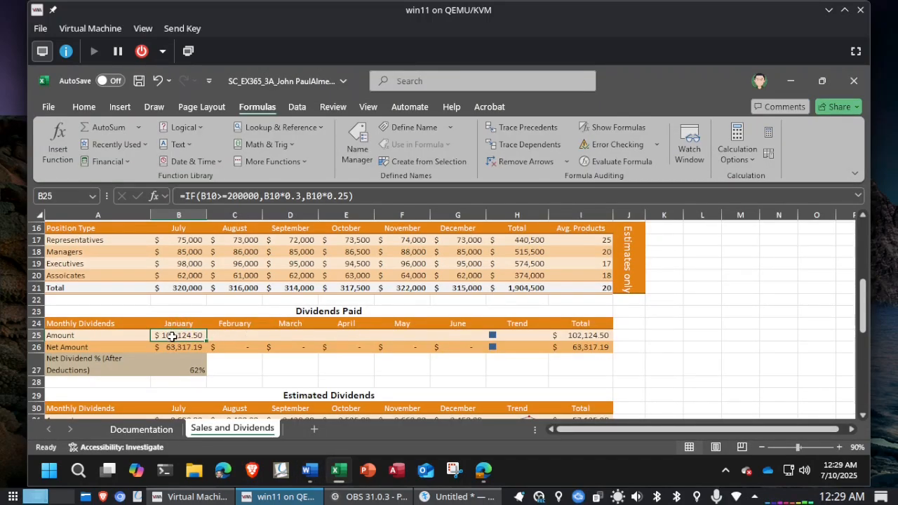
pyautogui.scroll(1, 172, 336)
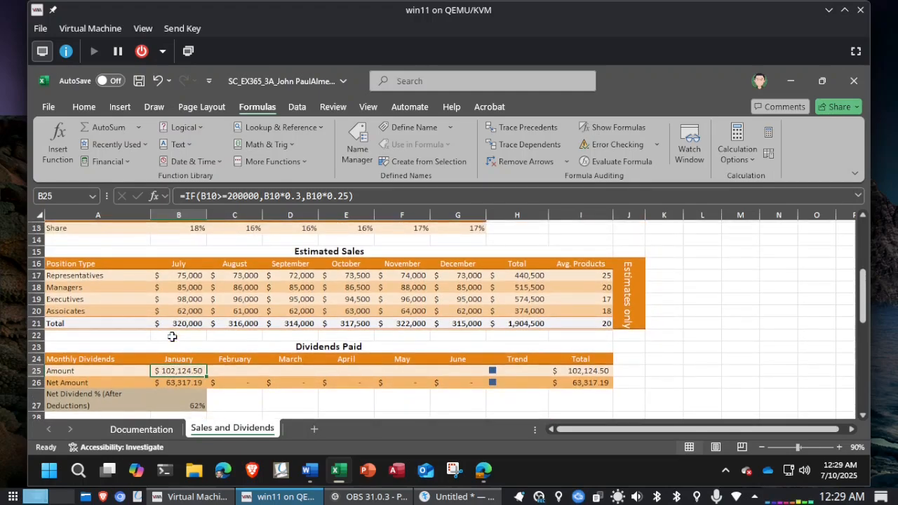
pyautogui.scroll(2, 171, 336)
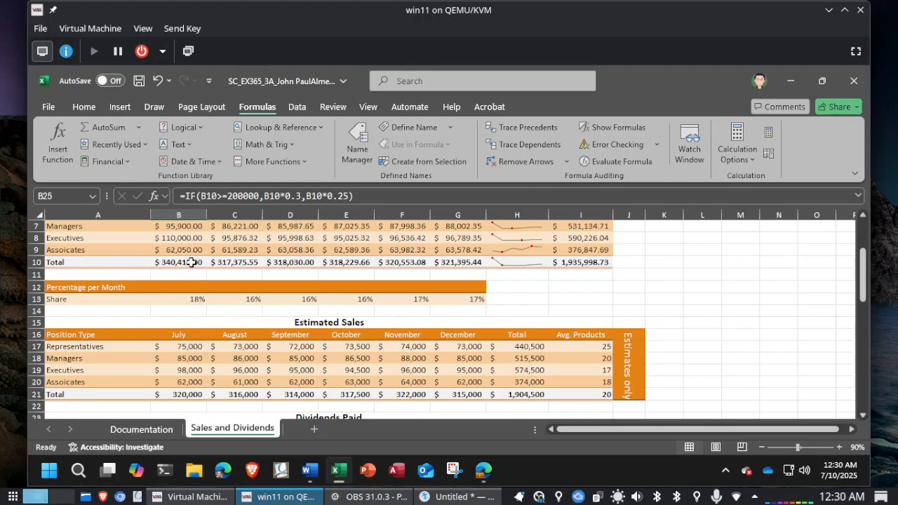
pyautogui.scroll(2, 191, 262)
pyautogui.scroll(-1, 191, 262)
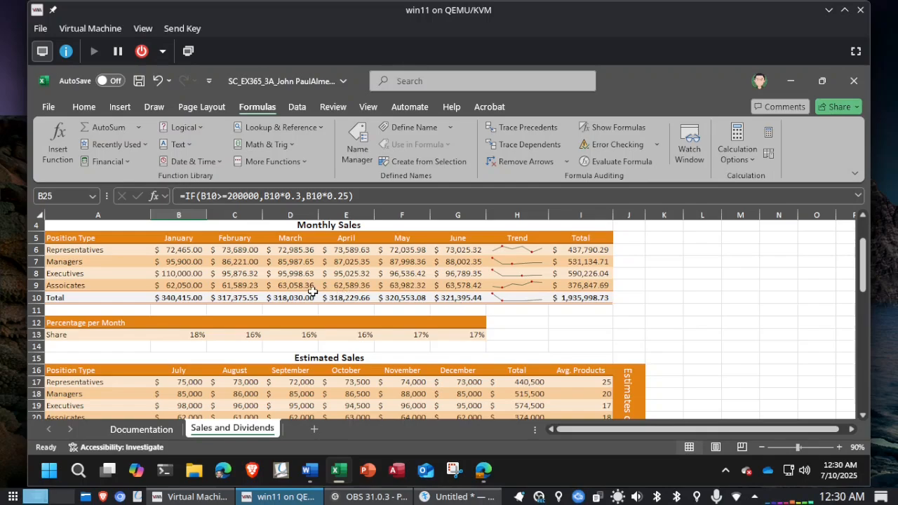
pyautogui.scroll(-3, 313, 291)
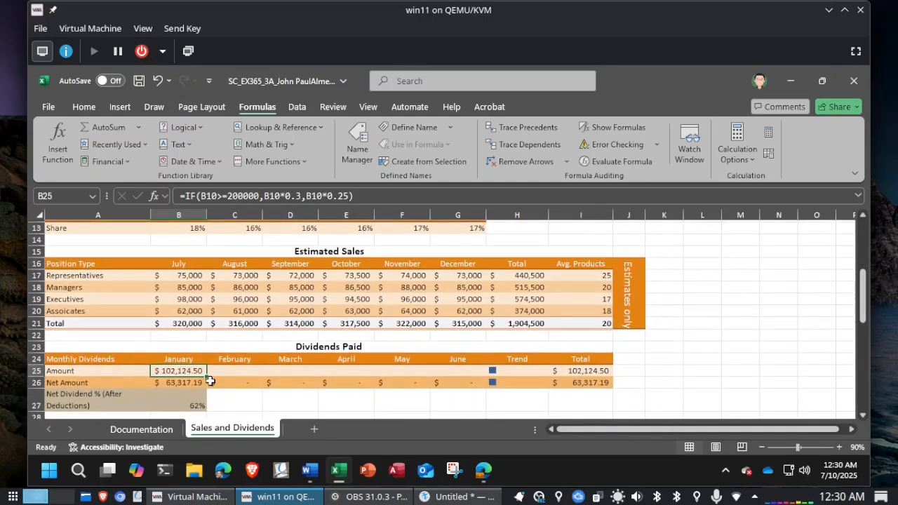
pyautogui.moveTo(208, 377); pyautogui.dragTo(475, 379)
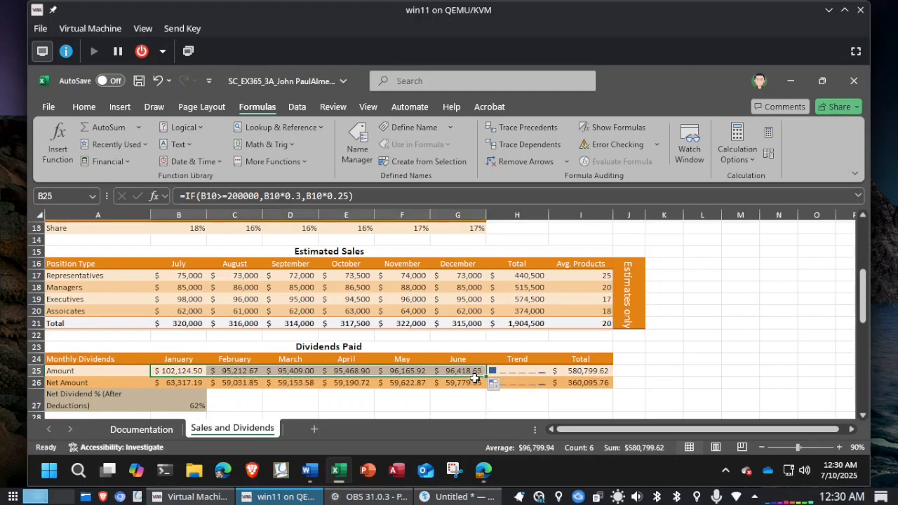
# Recheck step 11d in Word and compare the Dividends Paid amounts in Excel with the final figure in the instructions
pyautogui.hotkey('alt', 'Tab')
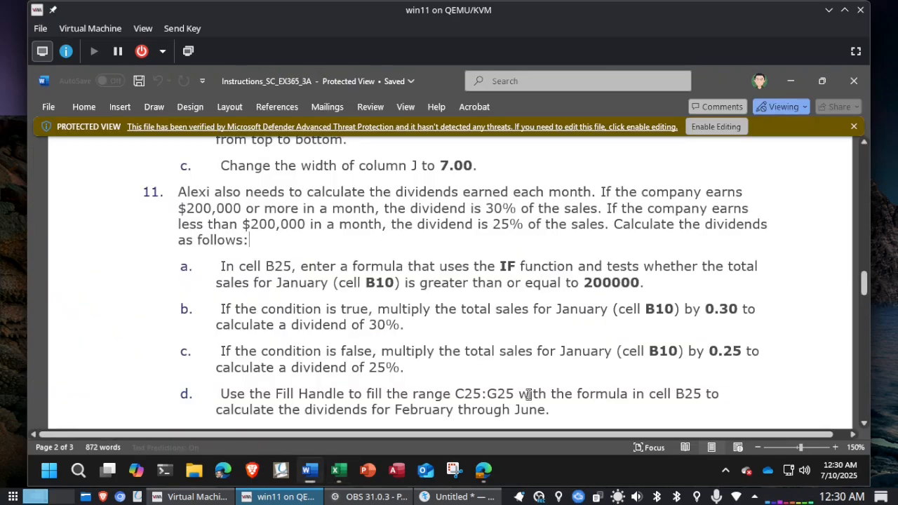
pyautogui.hotkey('alt', 'Tab')
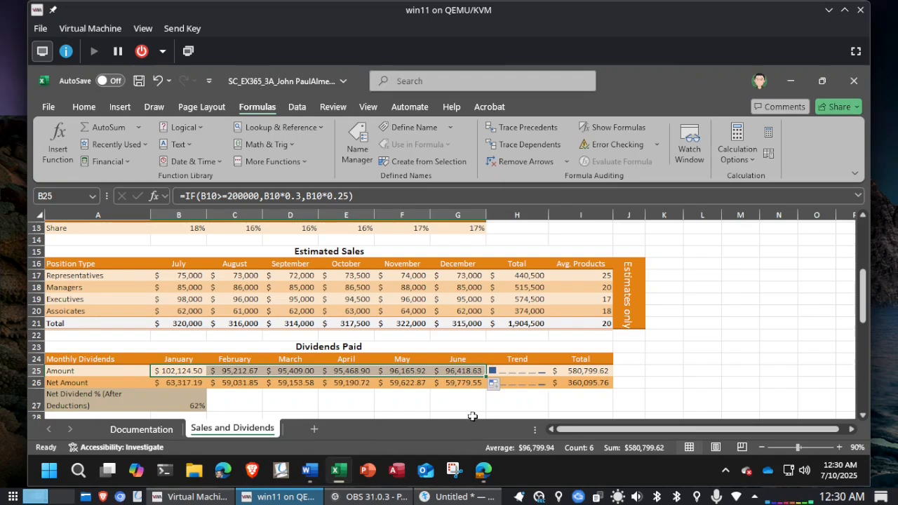
pyautogui.hotkey('alt', 'Tab')
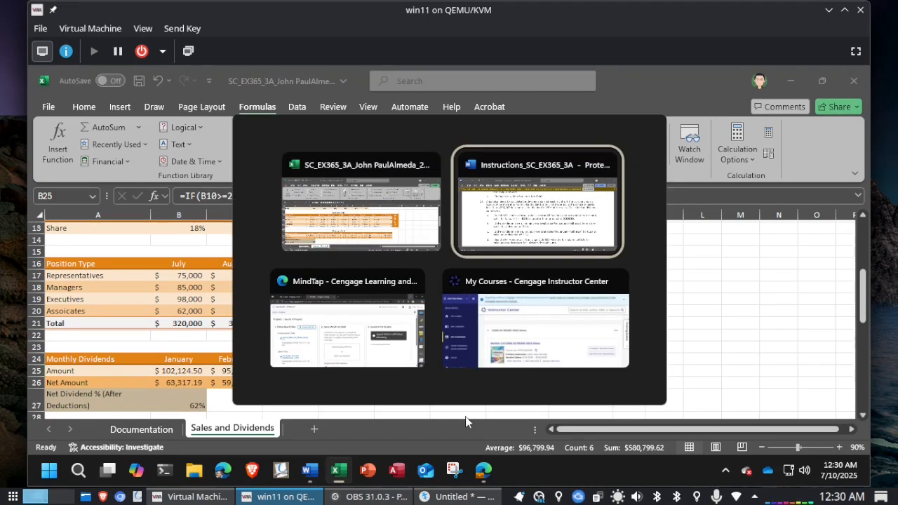
pyautogui.scroll(-15, 621, 334)
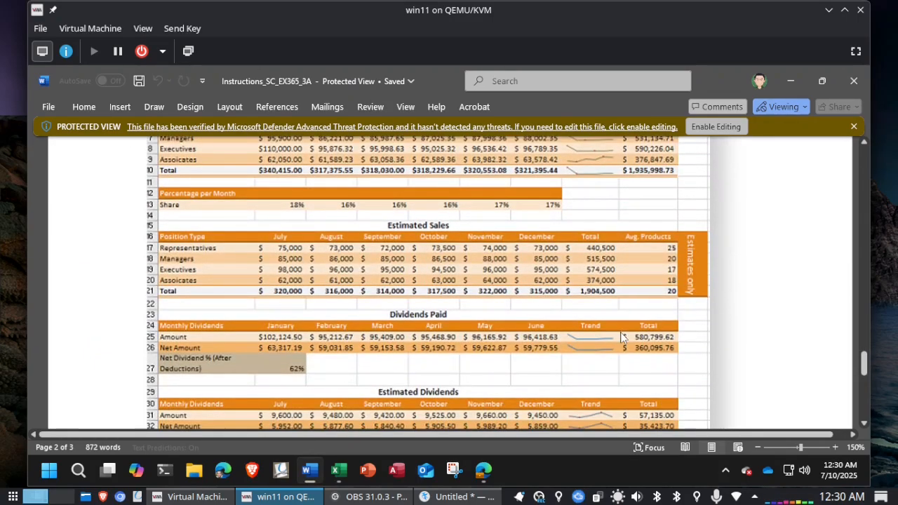
pyautogui.scroll(-1, 622, 337)
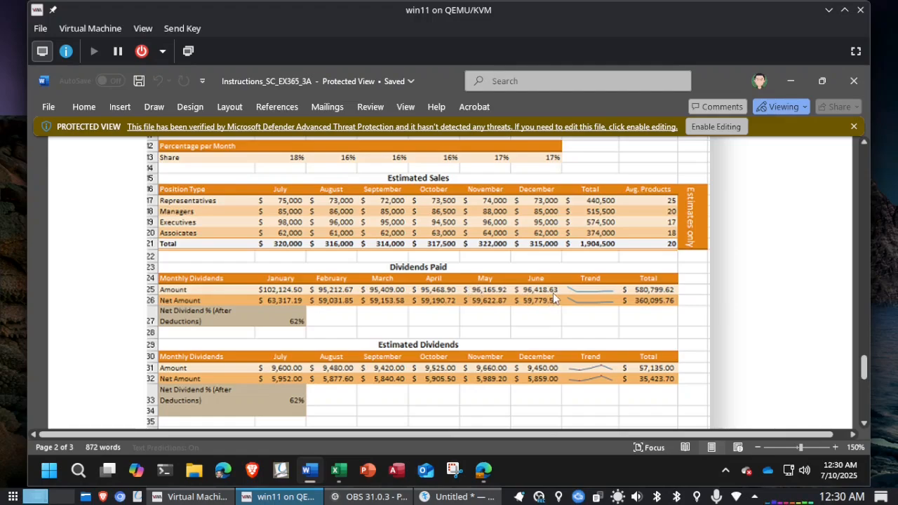
pyautogui.hotkey('alt', 'Tab')
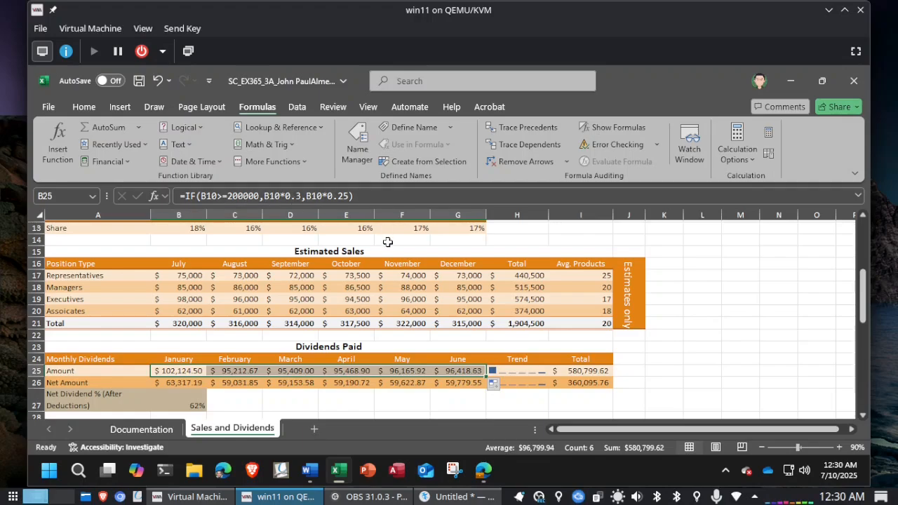
# Read step 12 about the sparklines in the Word instructions and return to the Excel workbook
pyautogui.click(456, 497)
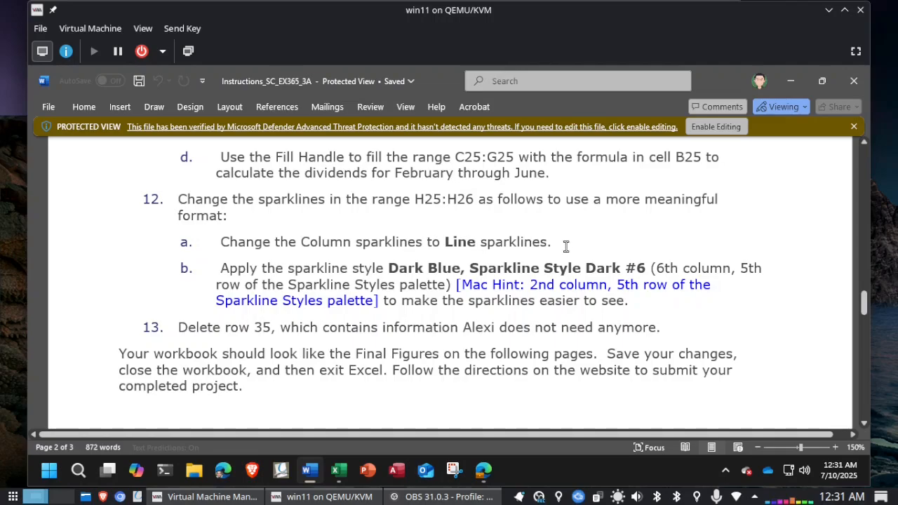
pyautogui.hotkey('alt', 'Tab')
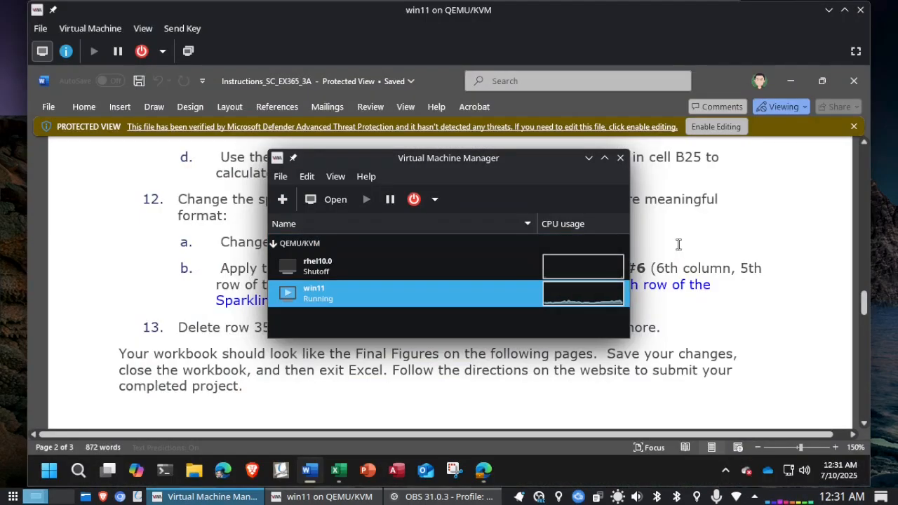
pyautogui.click(679, 244)
pyautogui.hotkey('alt', 'Tab')
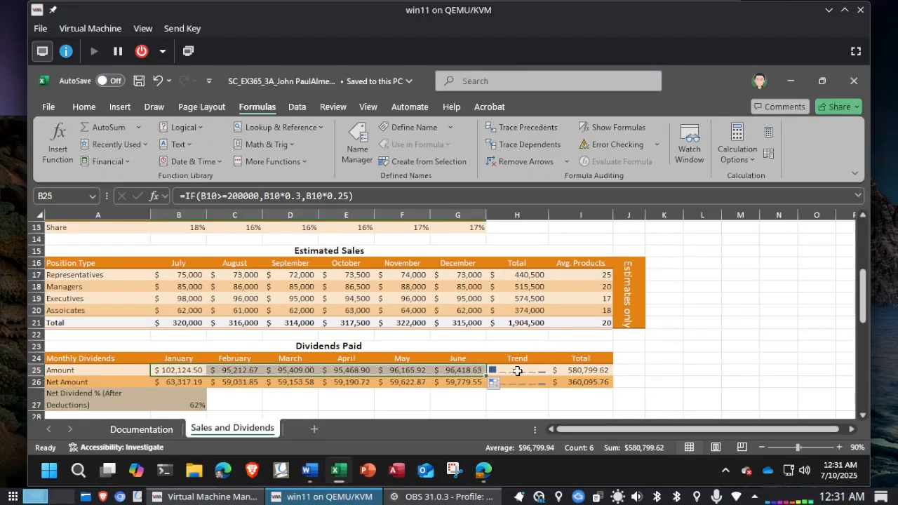
# Check step 12a in the Word instructions and change the Column sparklines in H25:H26 to Line sparklines in Excel
pyautogui.moveTo(518, 370); pyautogui.dragTo(518, 382)
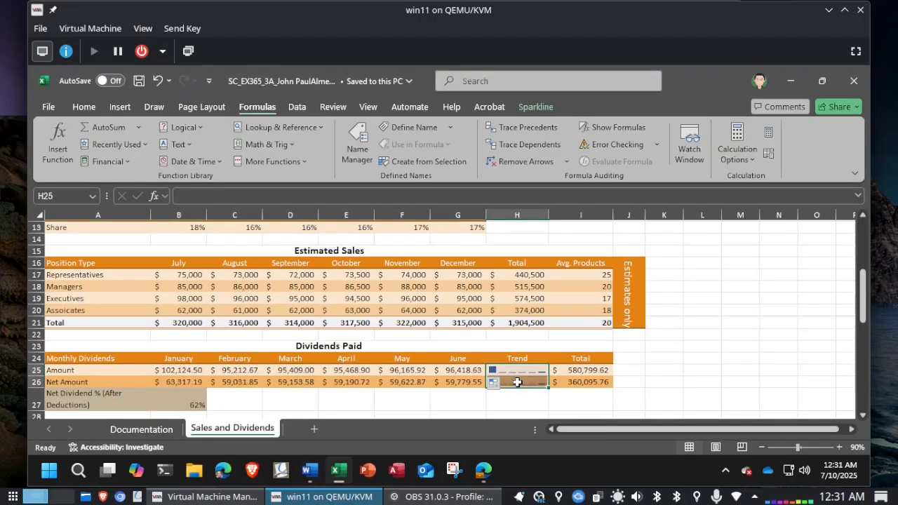
pyautogui.click(533, 107)
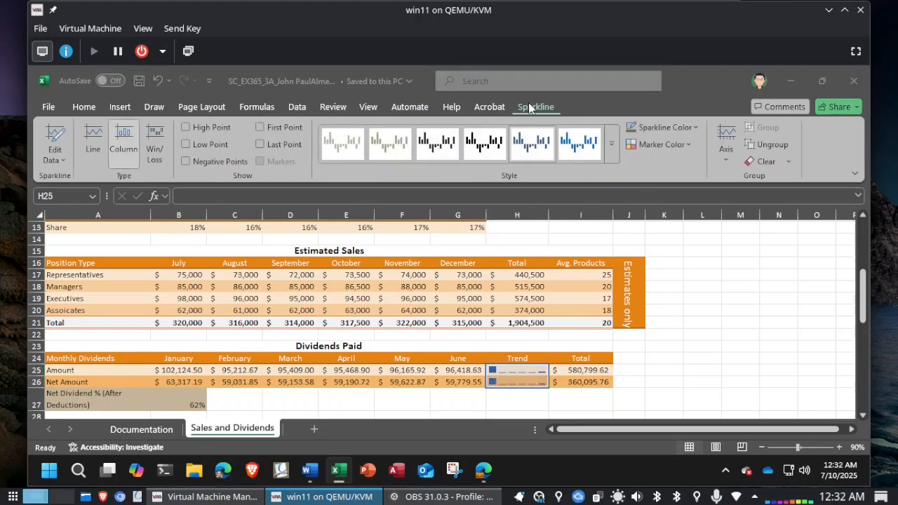
pyautogui.hotkey('alt', 'Tab')
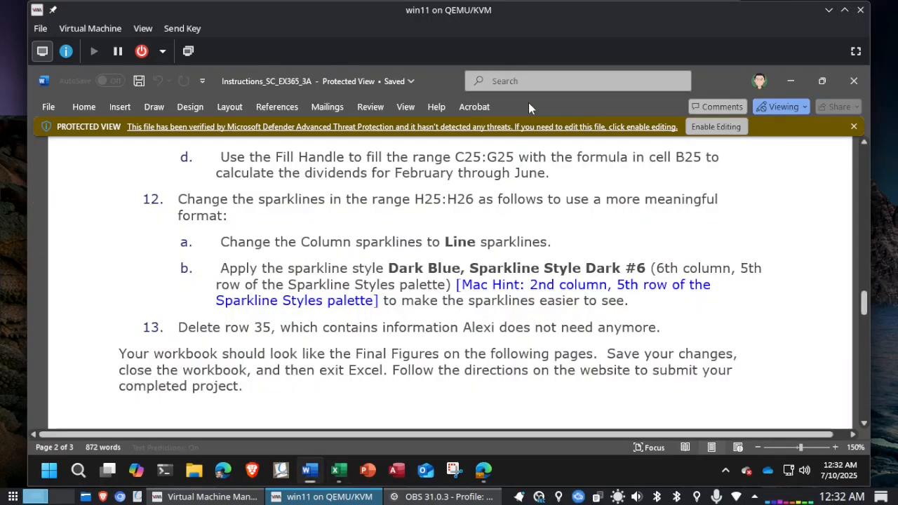
pyautogui.hotkey('alt', 'Tab')
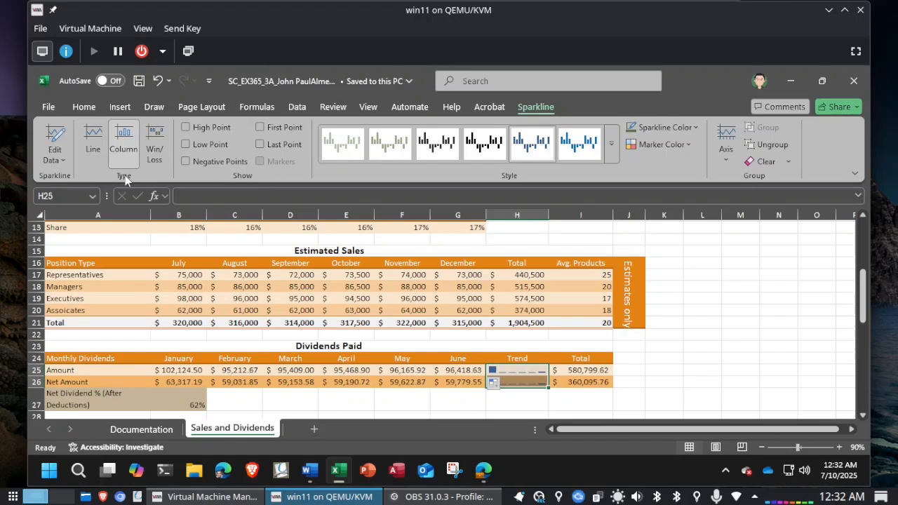
pyautogui.click(98, 149)
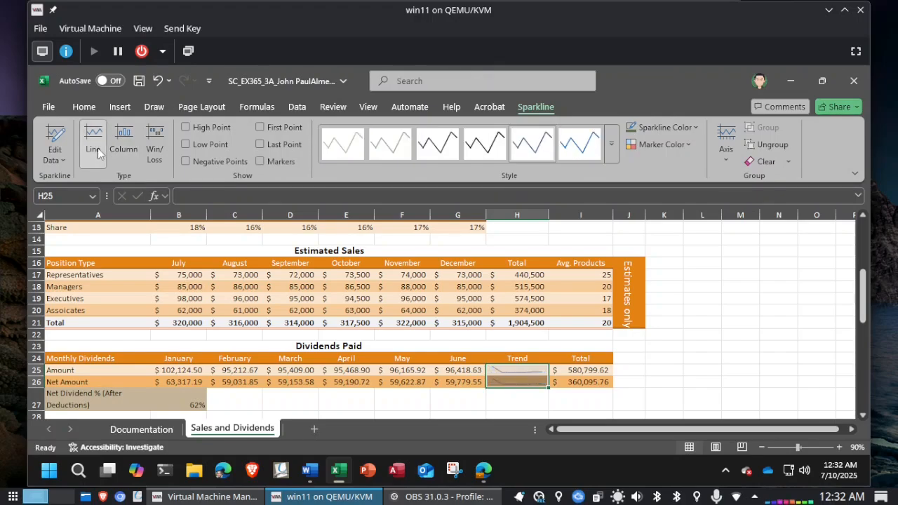
# Check step 12b in Word and apply the Dark Blue, Sparkline Style Dark #6 style to the H25:H26 sparklines in Excel
pyautogui.hotkey('alt', 'Tab')
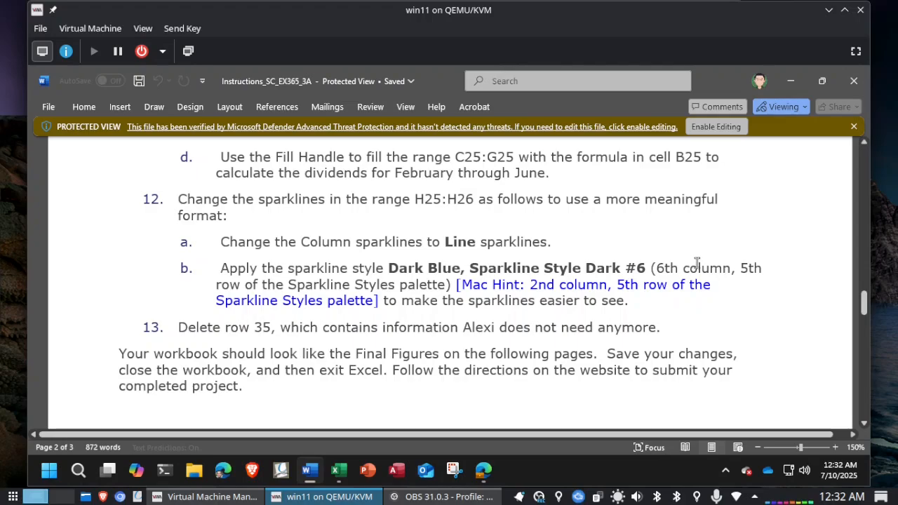
pyautogui.hotkey('alt', 'Tab')
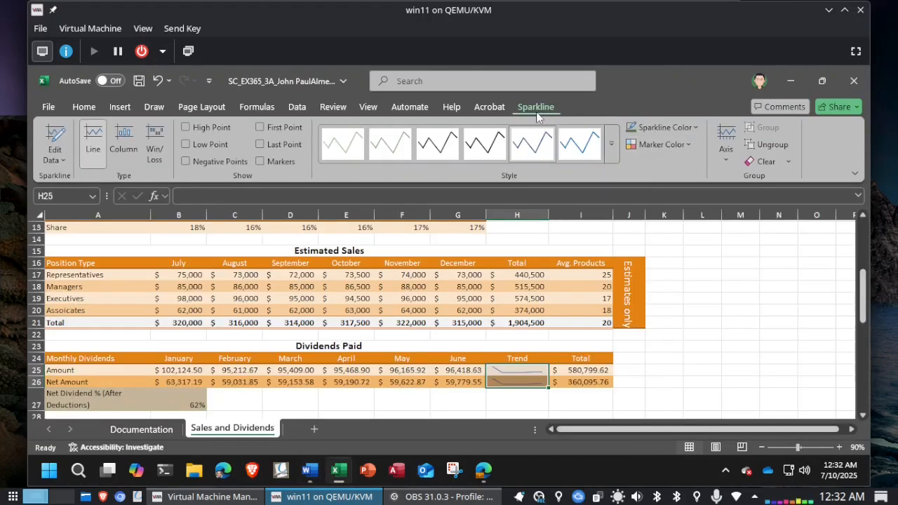
pyautogui.click(611, 158)
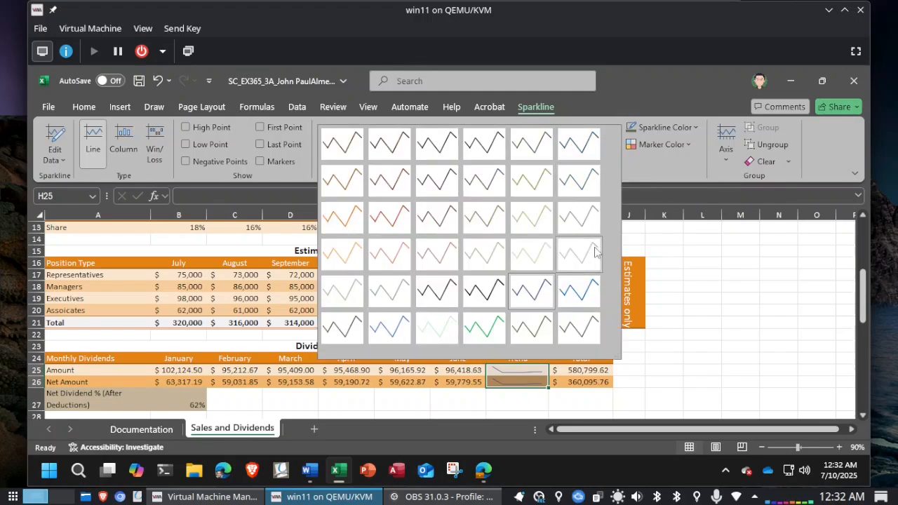
pyautogui.click(583, 291)
pyautogui.hotkey('alt', 'Tab')
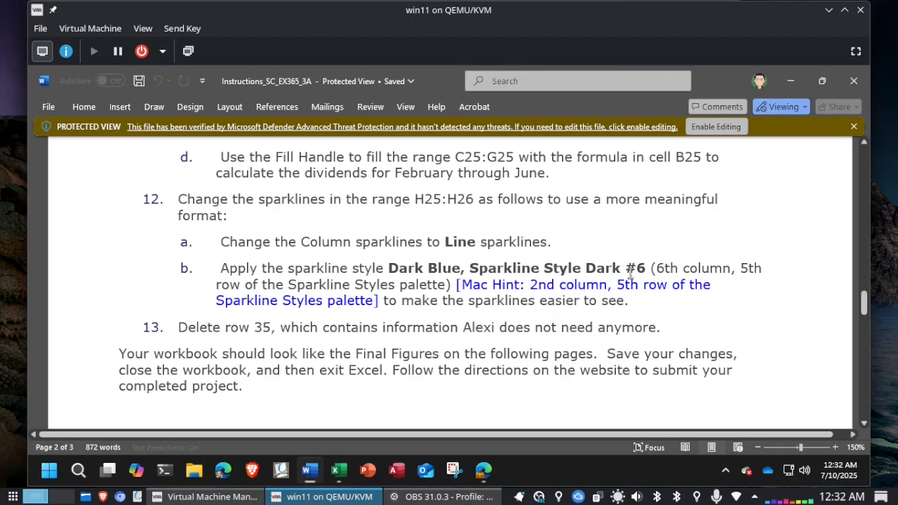
pyautogui.hotkey('alt', 'Tab')
pyautogui.click(611, 158)
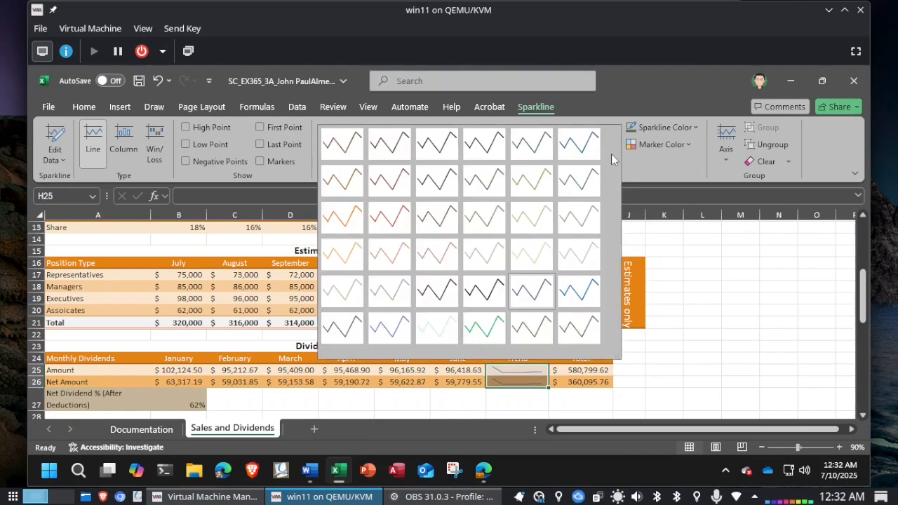
pyautogui.click(588, 300)
# Following step 13 in Word, delete row 35 from the Sales and Dividends worksheet in Excel and save the workbook
pyautogui.hotkey('alt', 'Tab')
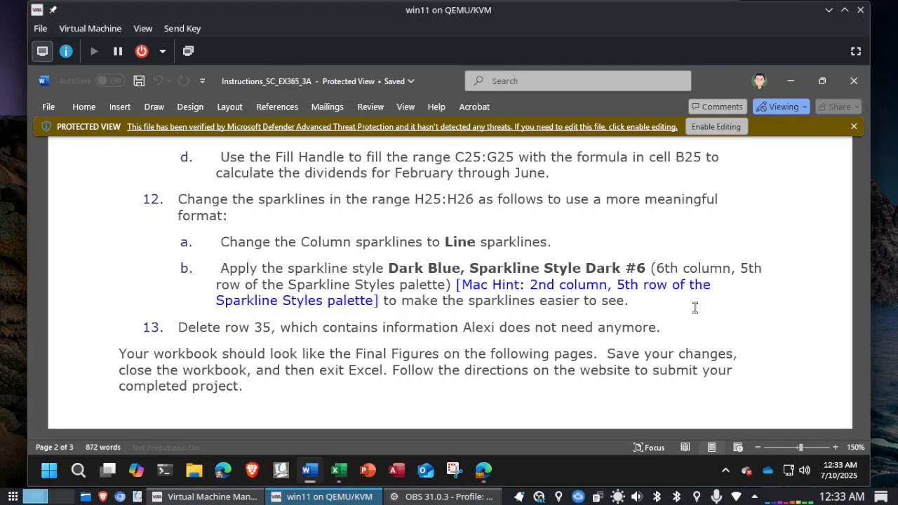
pyautogui.hotkey('alt', 'Tab')
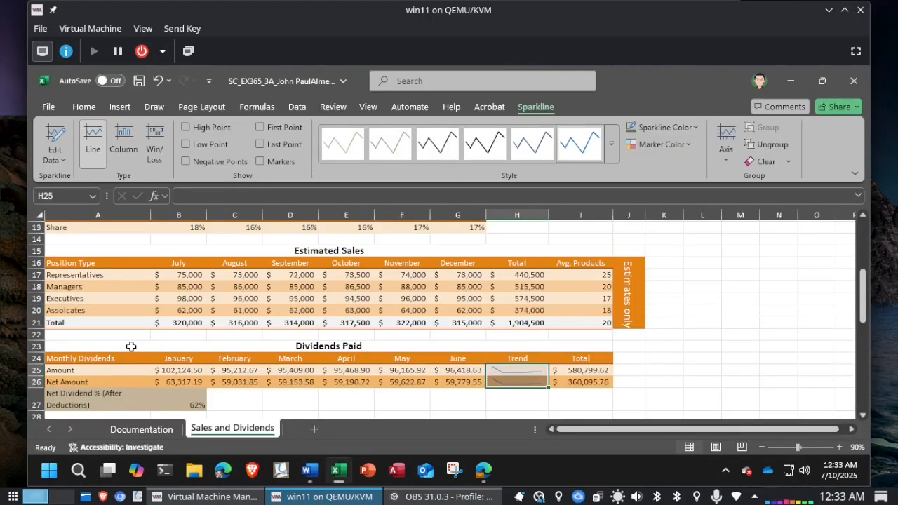
pyautogui.scroll(-4, 131, 346)
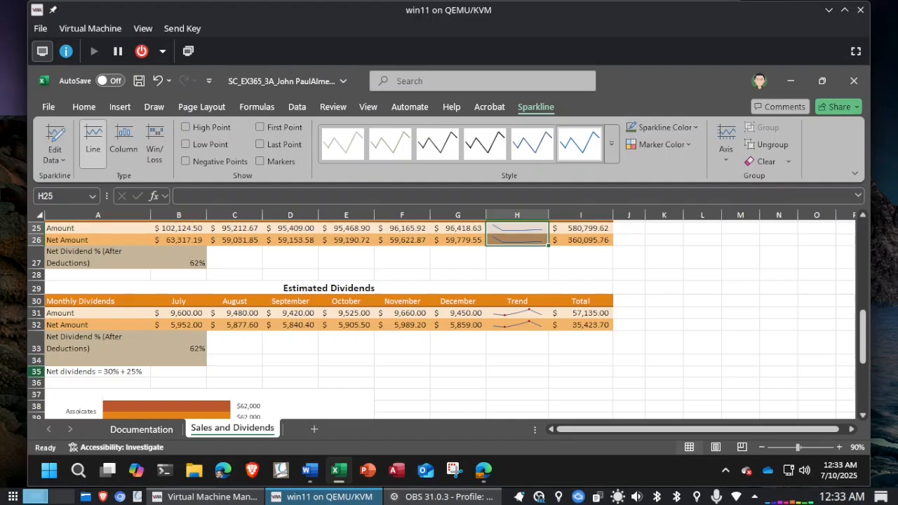
pyautogui.rightClick(37, 372)
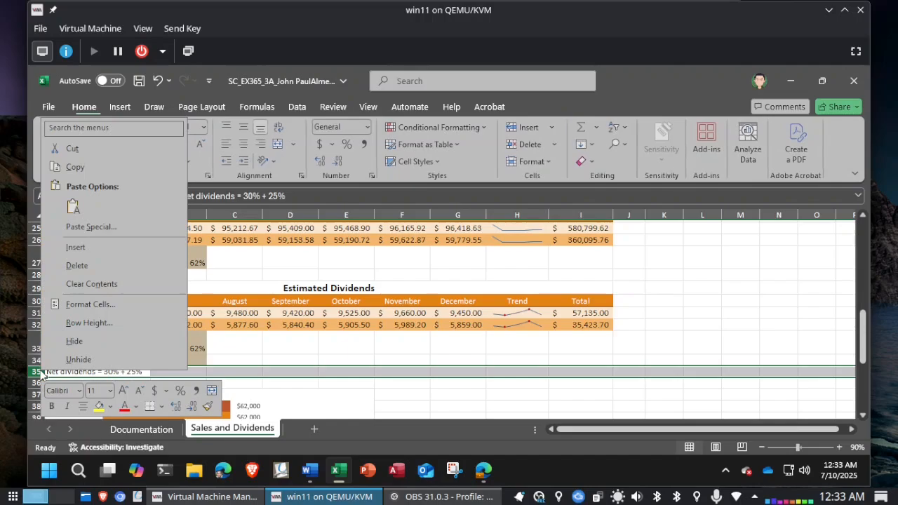
pyautogui.click(79, 266)
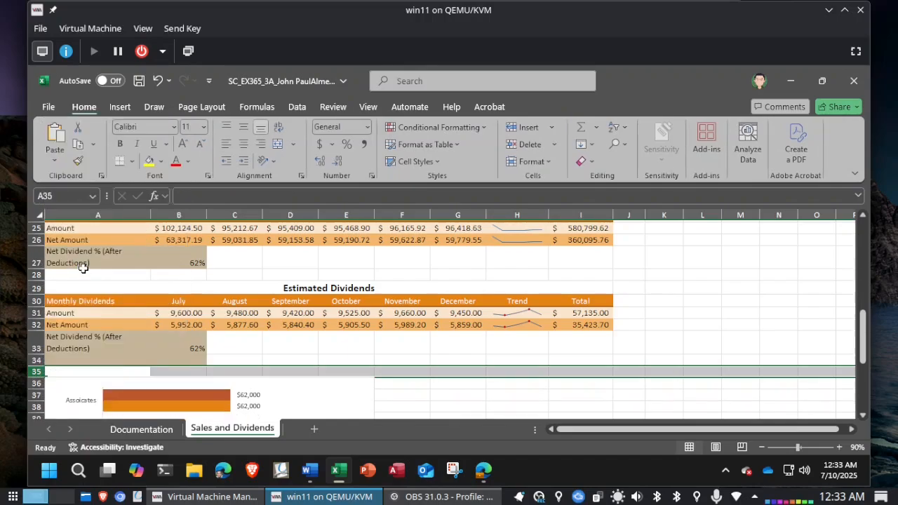
pyautogui.click(139, 82)
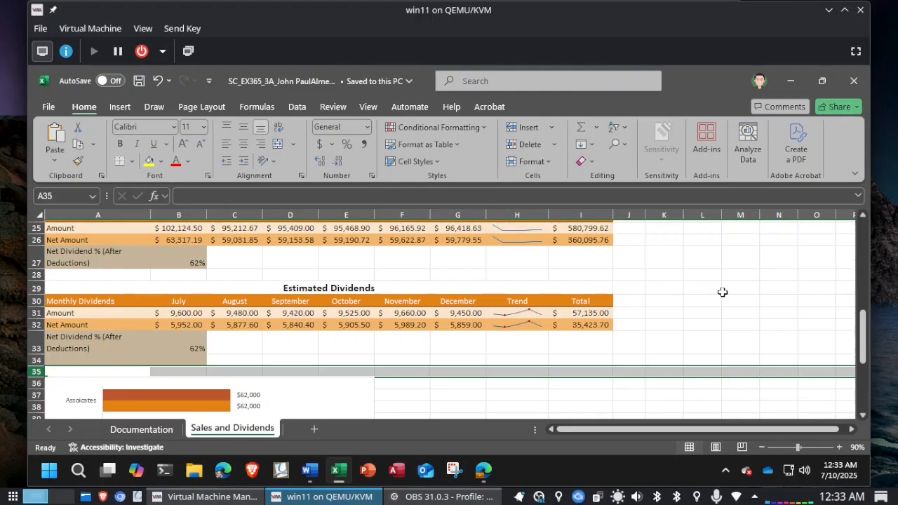
# Close the Word instructions document, and save and close the Excel workbook
pyautogui.hotkey('alt', 'Tab')
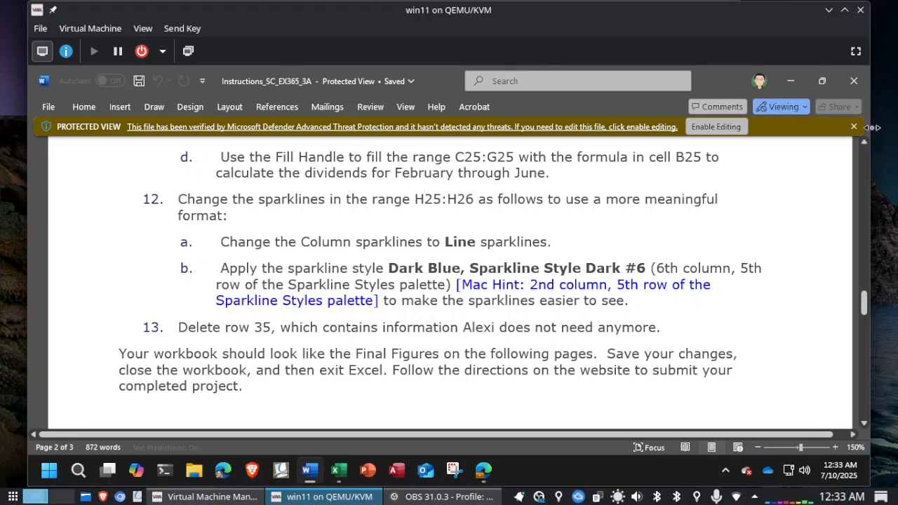
pyautogui.click(853, 82)
pyautogui.click(854, 82)
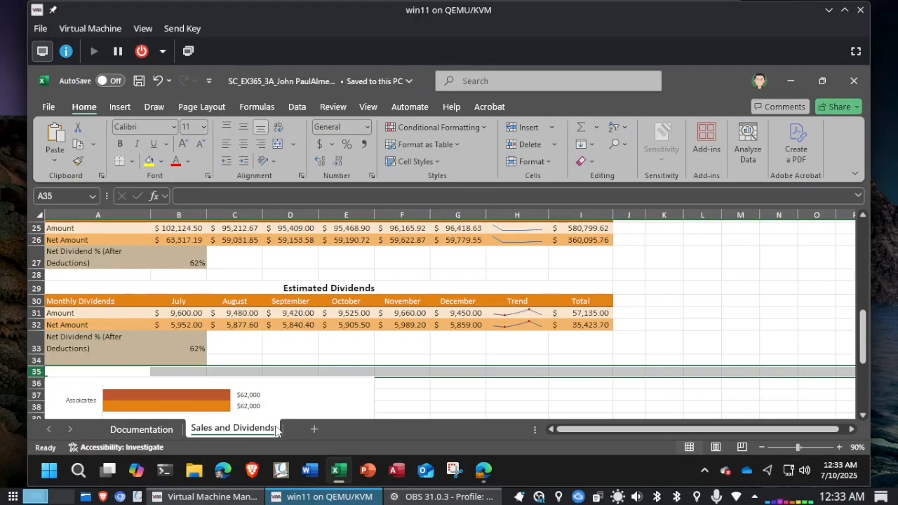
pyautogui.click(139, 81)
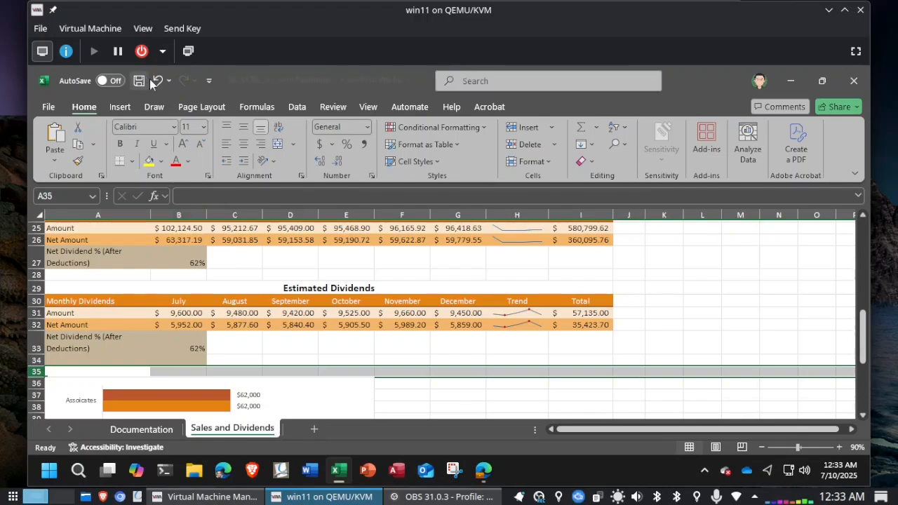
pyautogui.click(849, 87)
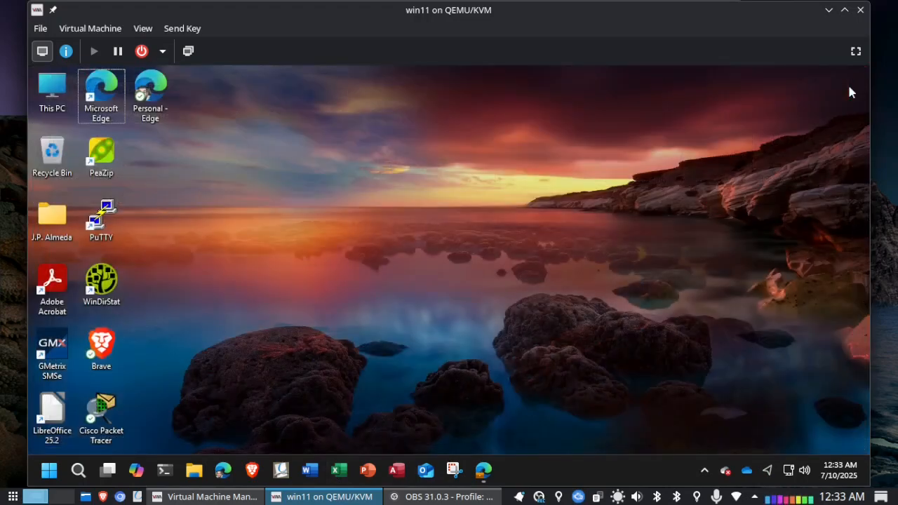
# Switch to Edge, upload the completed SC_EX365_3A workbook ending in _2 to the Excel 3 Project page, and submit it for grading
pyautogui.click(483, 472)
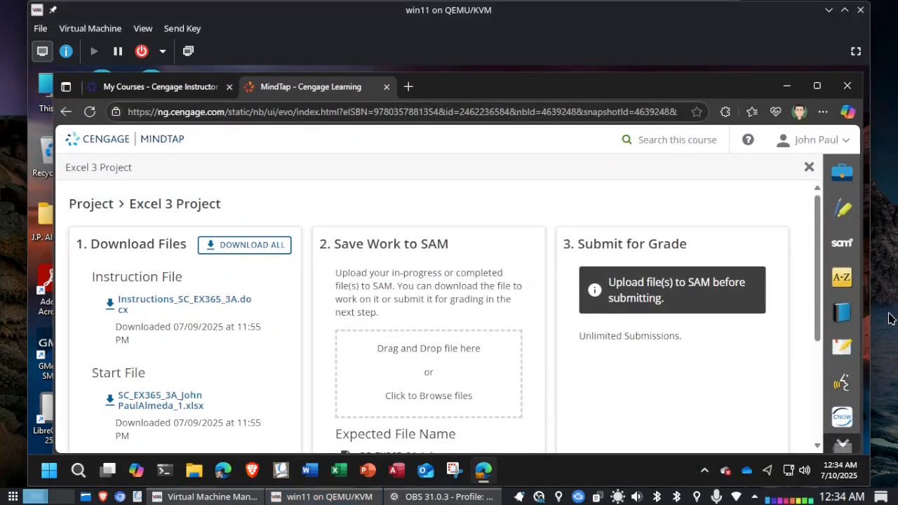
pyautogui.click(391, 408)
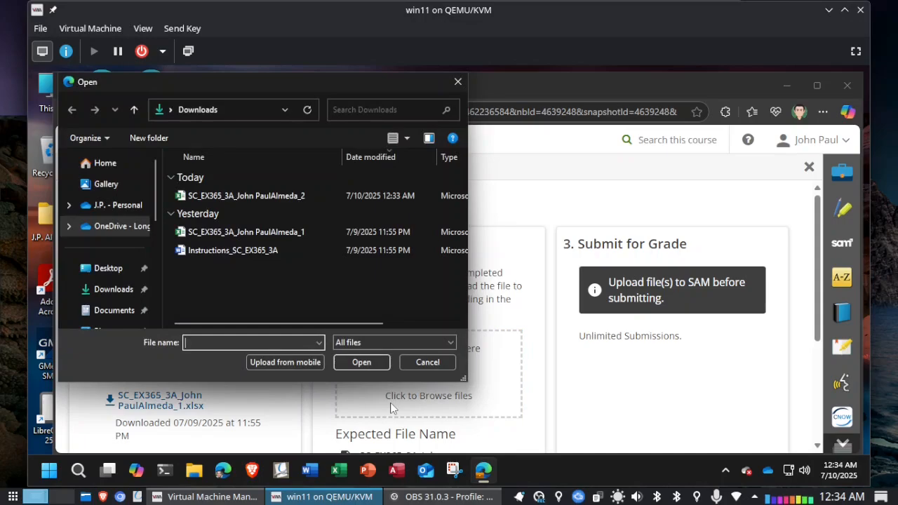
pyautogui.doubleClick(263, 198)
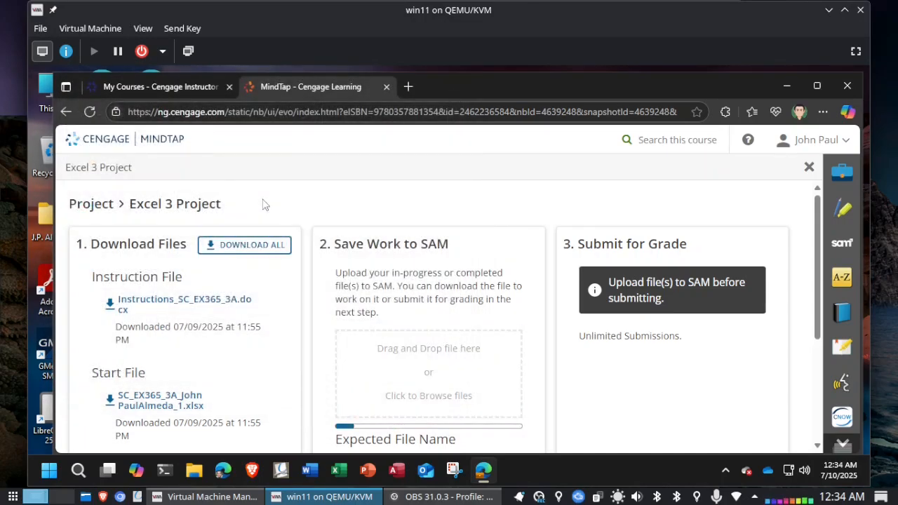
pyautogui.click(614, 283)
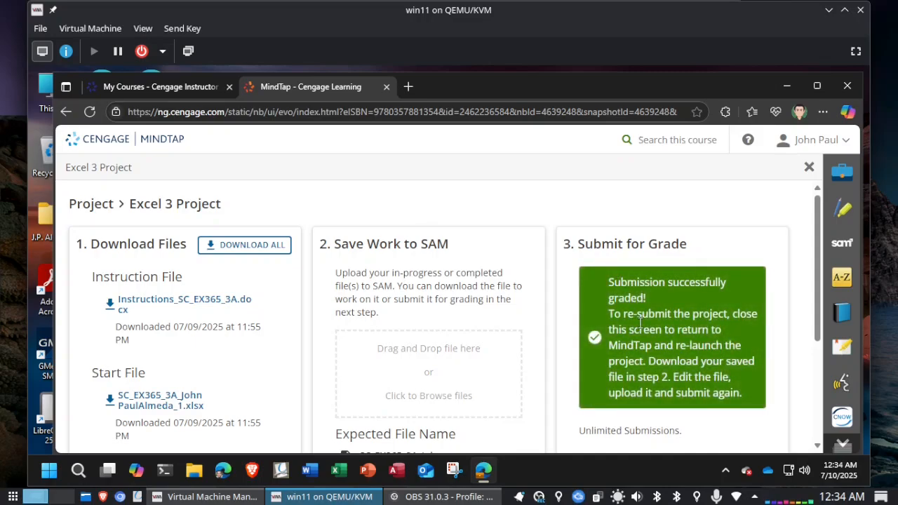
# Download the Graded Summary Report for Attempt 1, open it in Excel to check the score, and close it
pyautogui.scroll(-2, 642, 325)
pyautogui.click(634, 386)
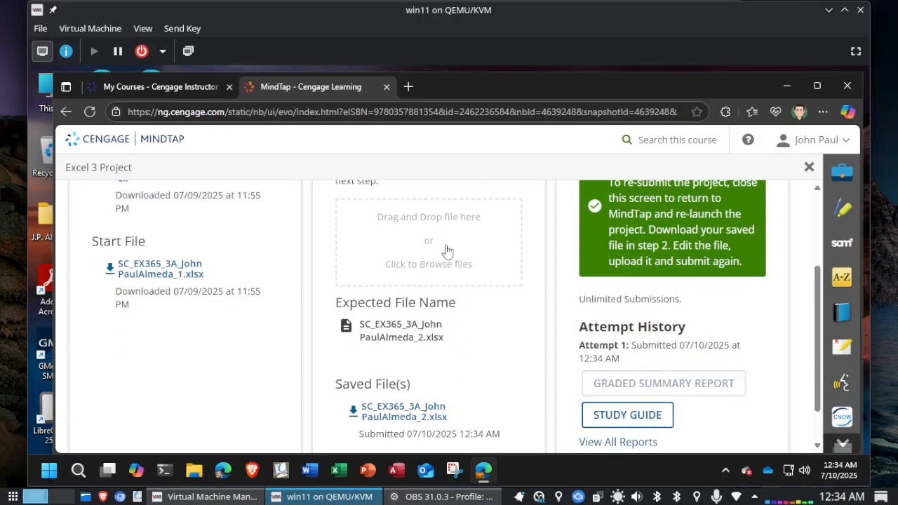
pyautogui.click(569, 178)
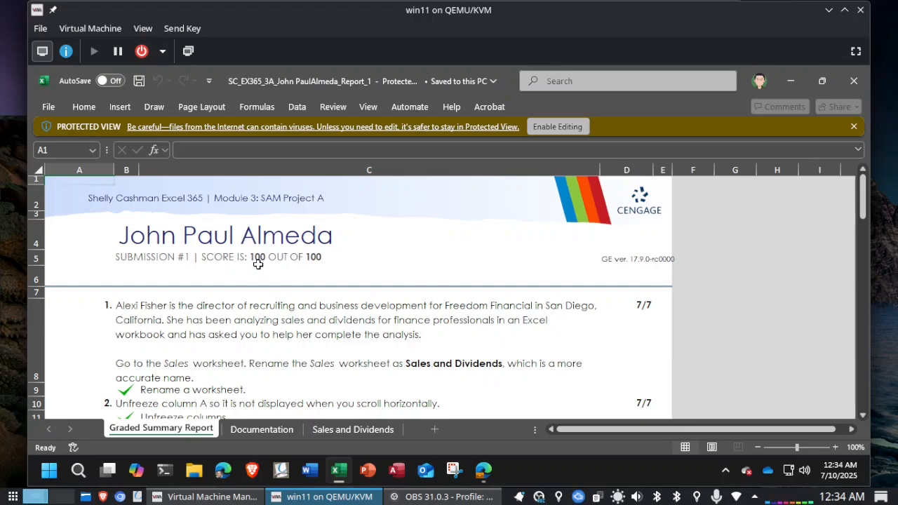
pyautogui.click(854, 81)
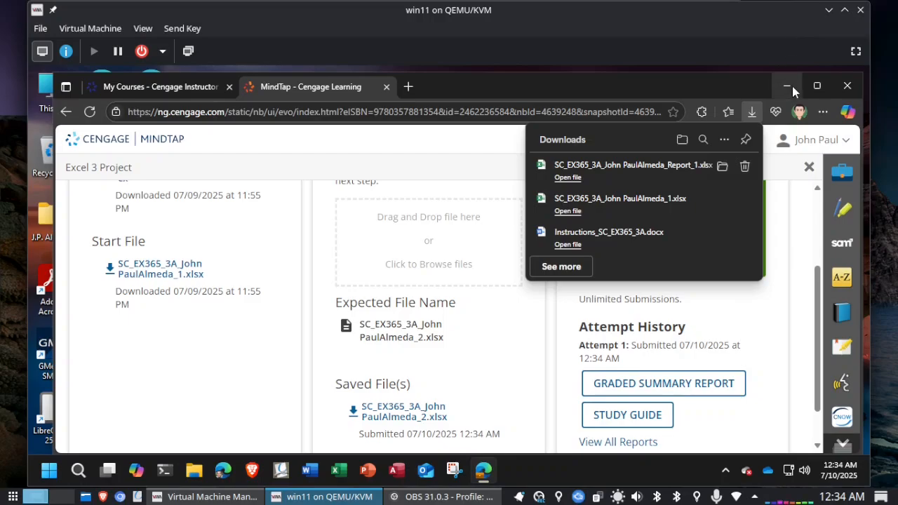
pyautogui.click(881, 159)
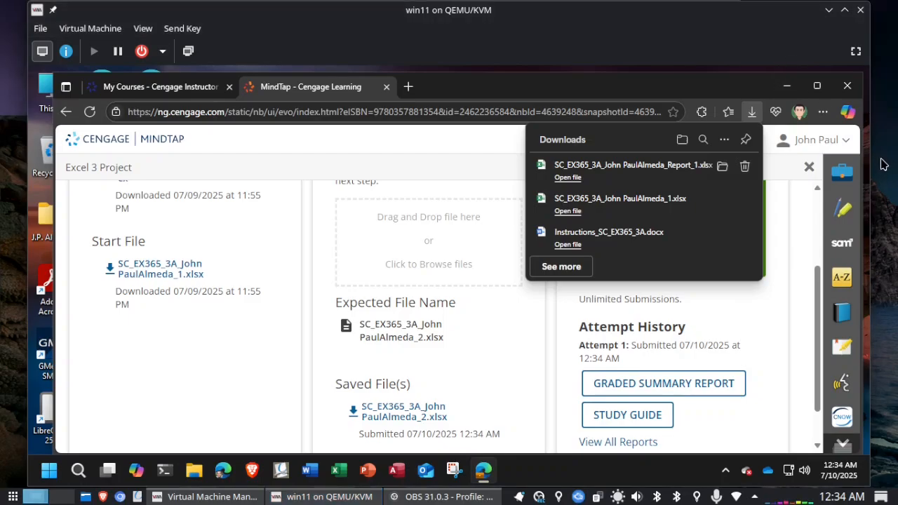